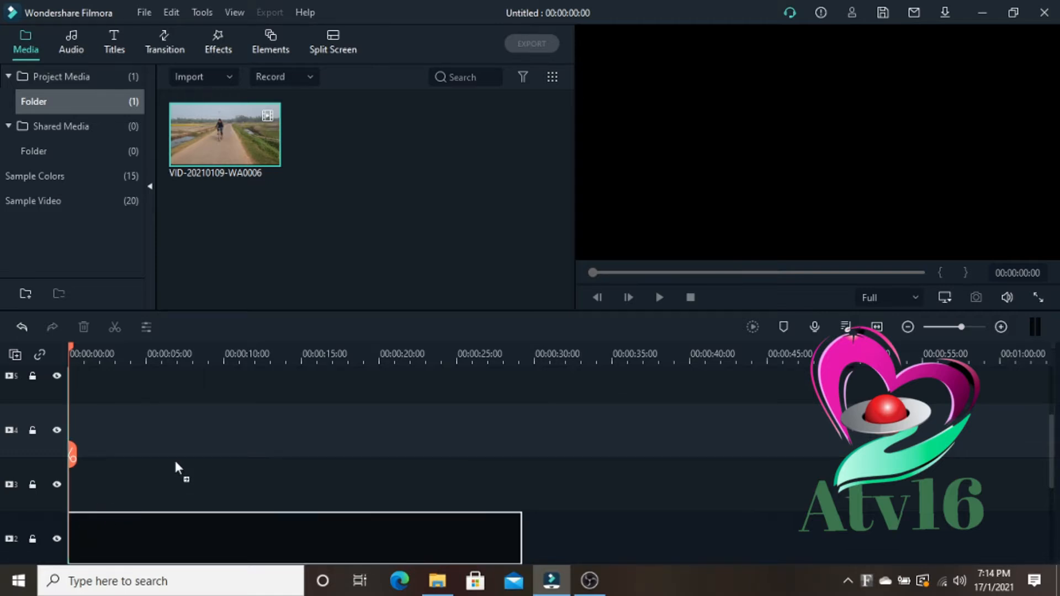
Step: Place the VID-20210109-WA0006 clip at the start of the timeline and delete the empty tracks
{"action": "left_click", "coordinate": [609, 312]}
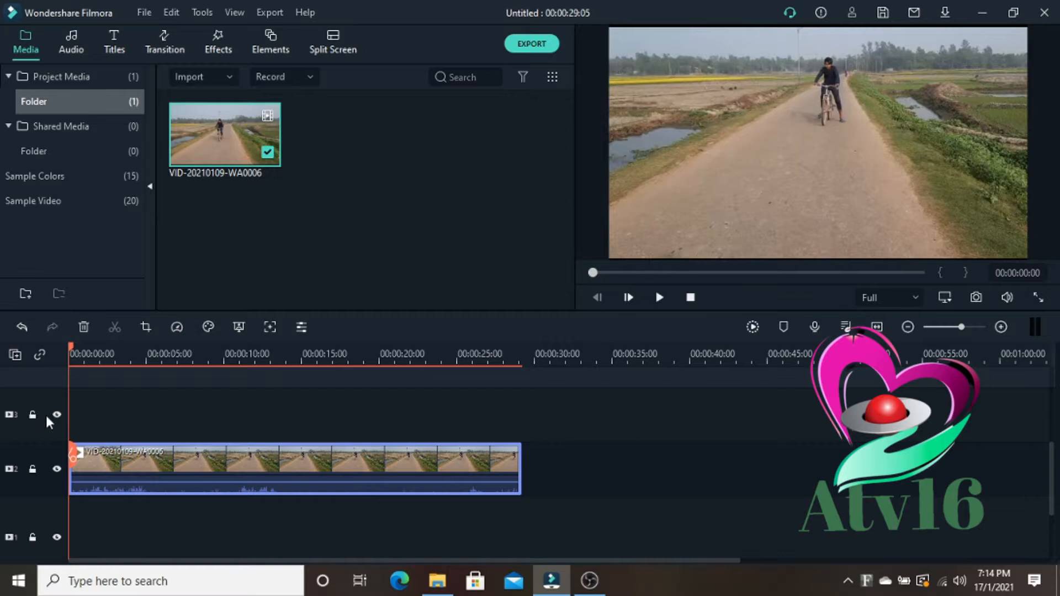
{"action": "right_click", "coordinate": [48, 442]}
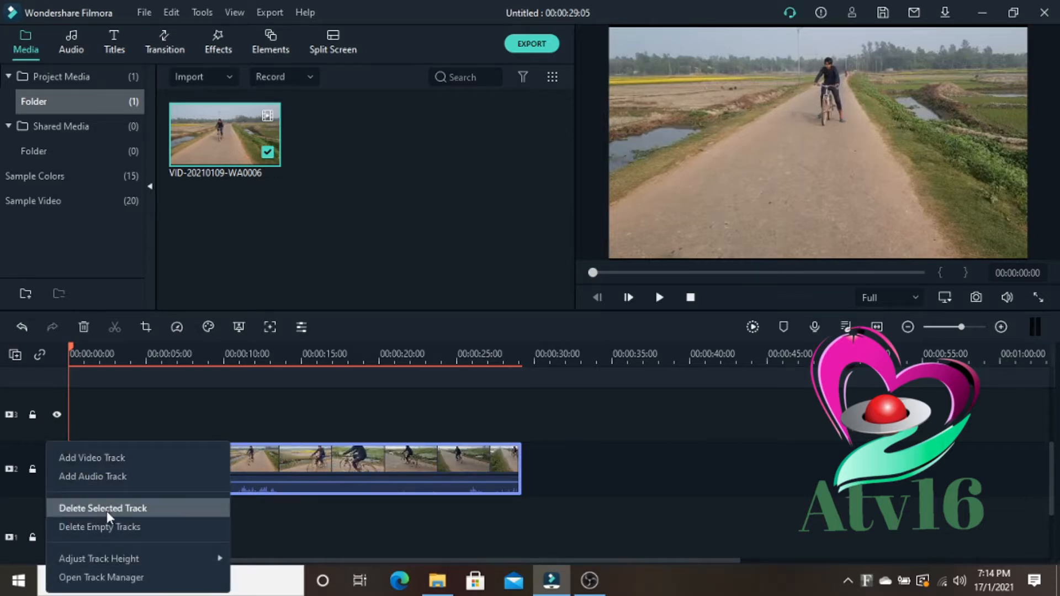
{"action": "left_click", "coordinate": [105, 525]}
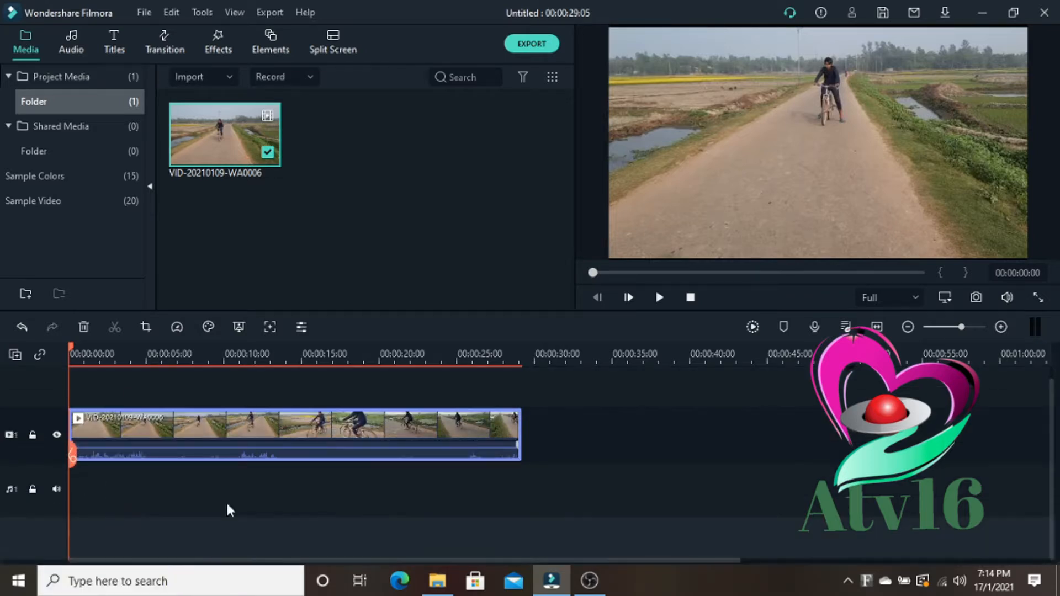
Step: Detach the audio from the video clip and delete the detached audio
{"action": "right_click", "coordinate": [276, 428]}
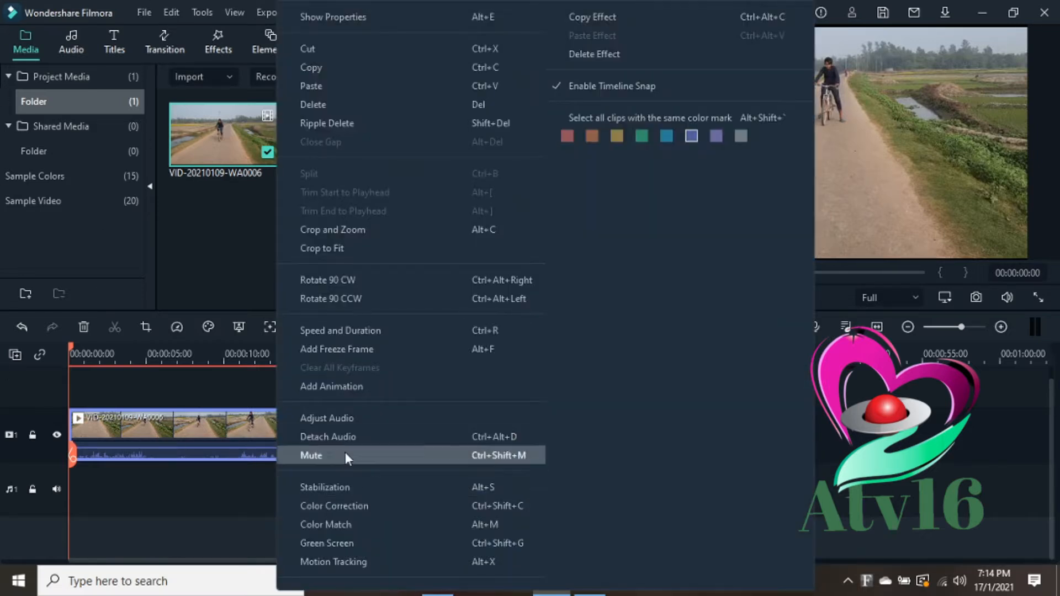
{"action": "left_click", "coordinate": [343, 435]}
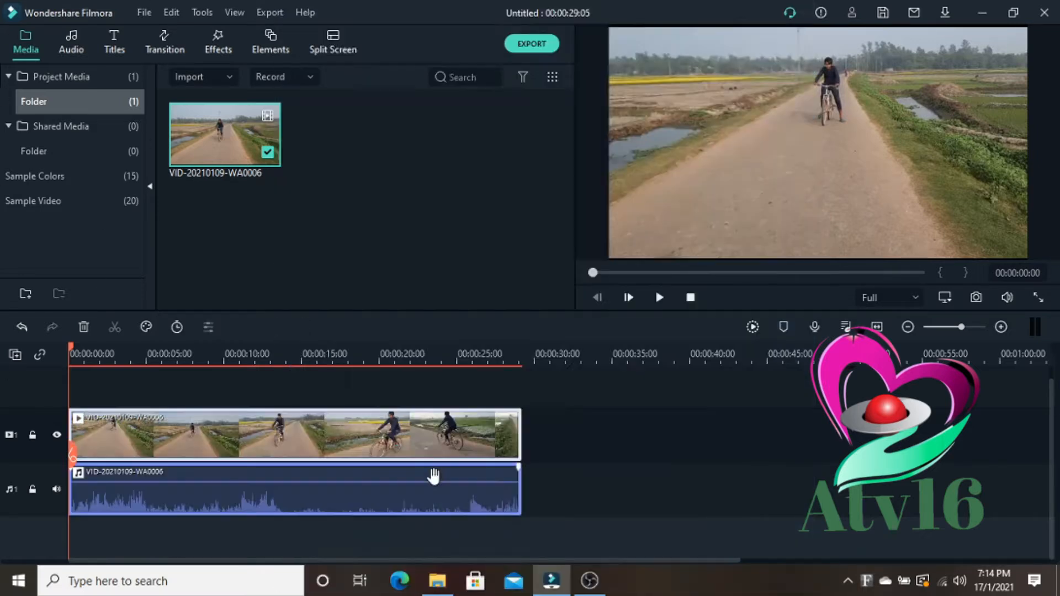
{"action": "left_click", "coordinate": [387, 500]}
{"action": "left_click", "coordinate": [84, 328]}
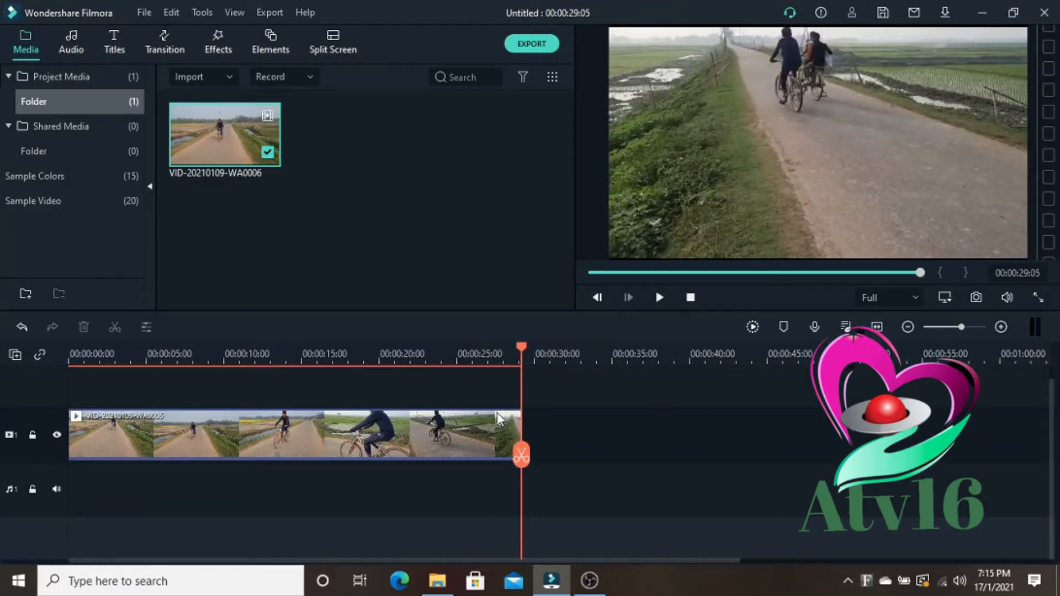
Step: Split the video clip at 00:00:22:12 and delete the part after the cut
{"action": "left_click_drag", "start_coordinate": [520, 346], "coordinate": [418, 389]}
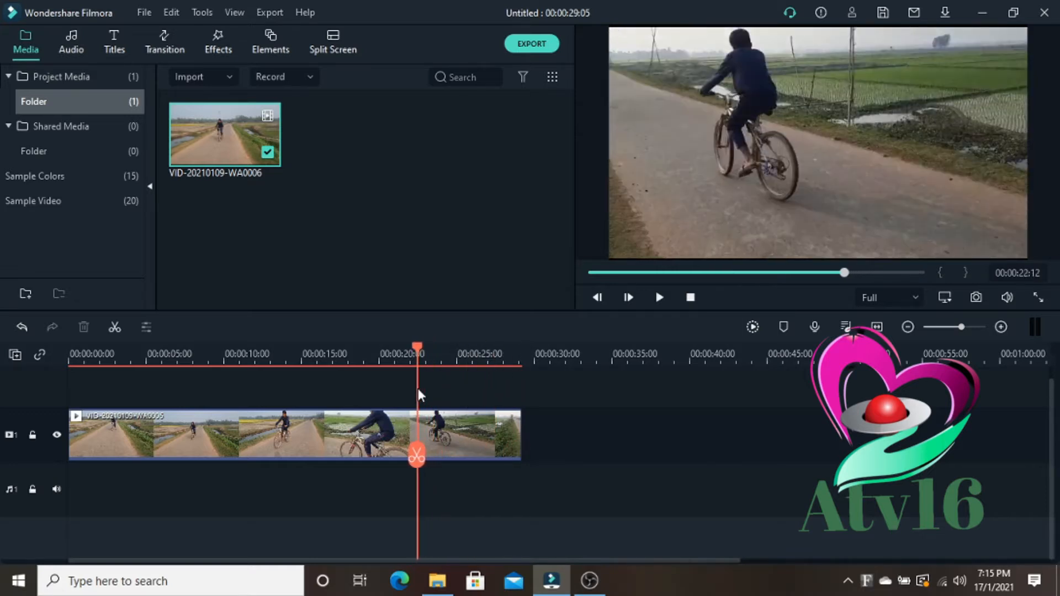
{"action": "left_click", "coordinate": [416, 457]}
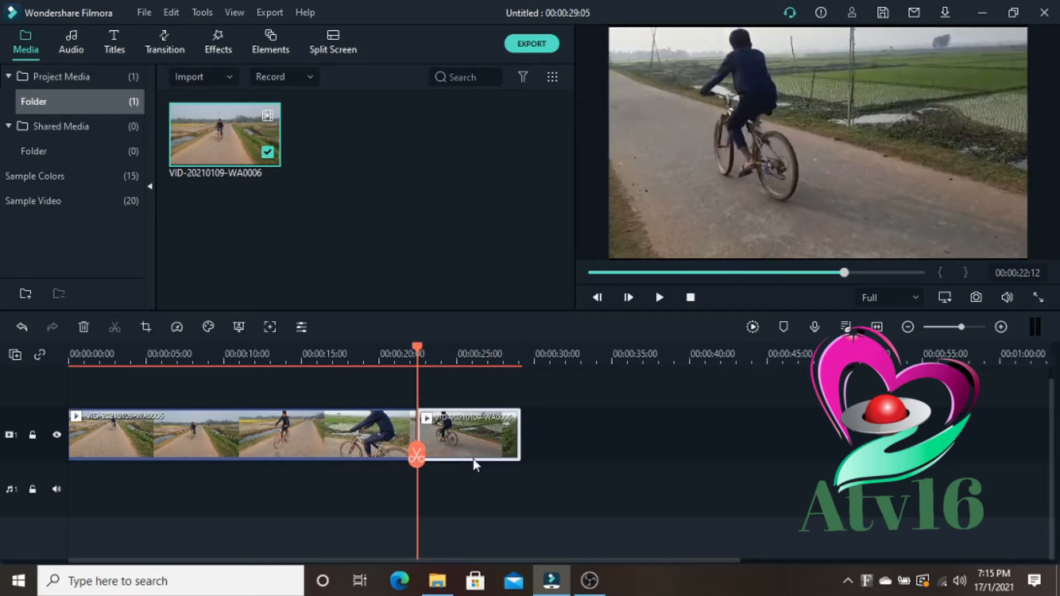
{"action": "left_click", "coordinate": [84, 327]}
Step: Split the clip at 00:00:01:23 and delete only the short opening part, keeping the longer remainder
{"action": "left_click_drag", "start_coordinate": [412, 360], "coordinate": [98, 420]}
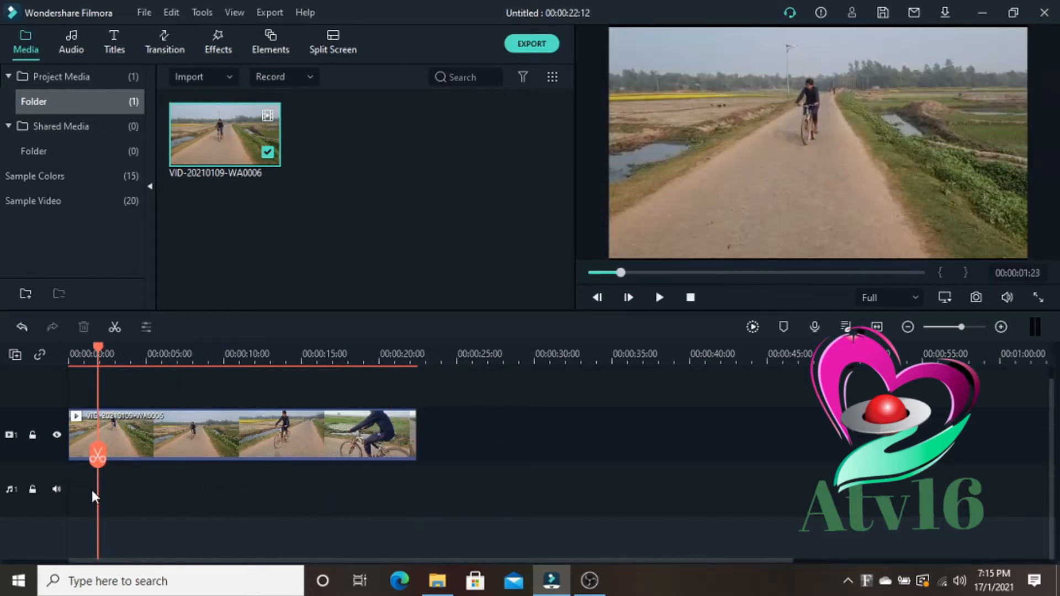
{"action": "left_click", "coordinate": [97, 454]}
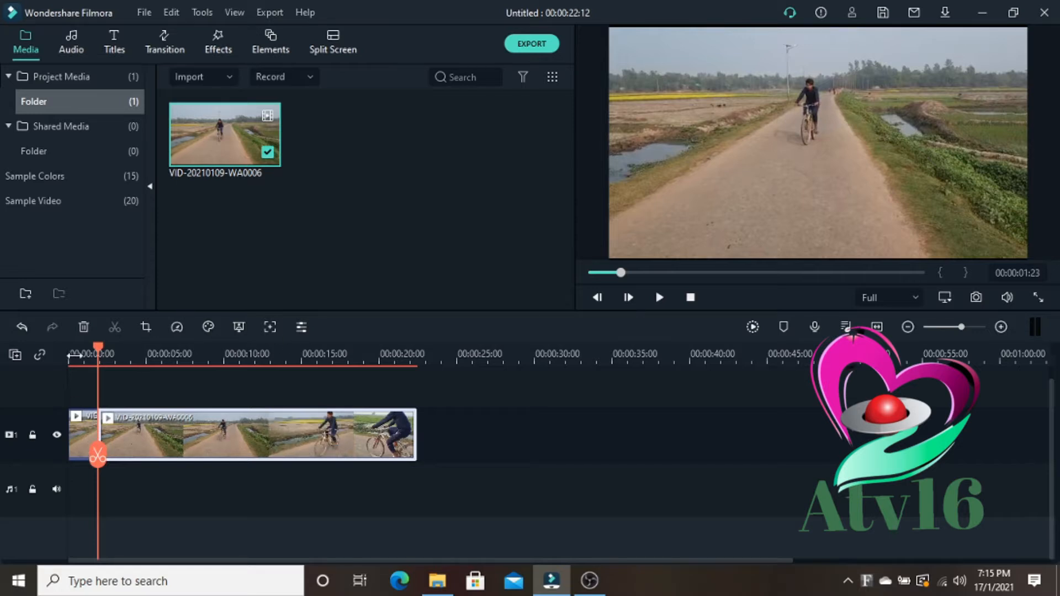
{"action": "left_click", "coordinate": [84, 327]}
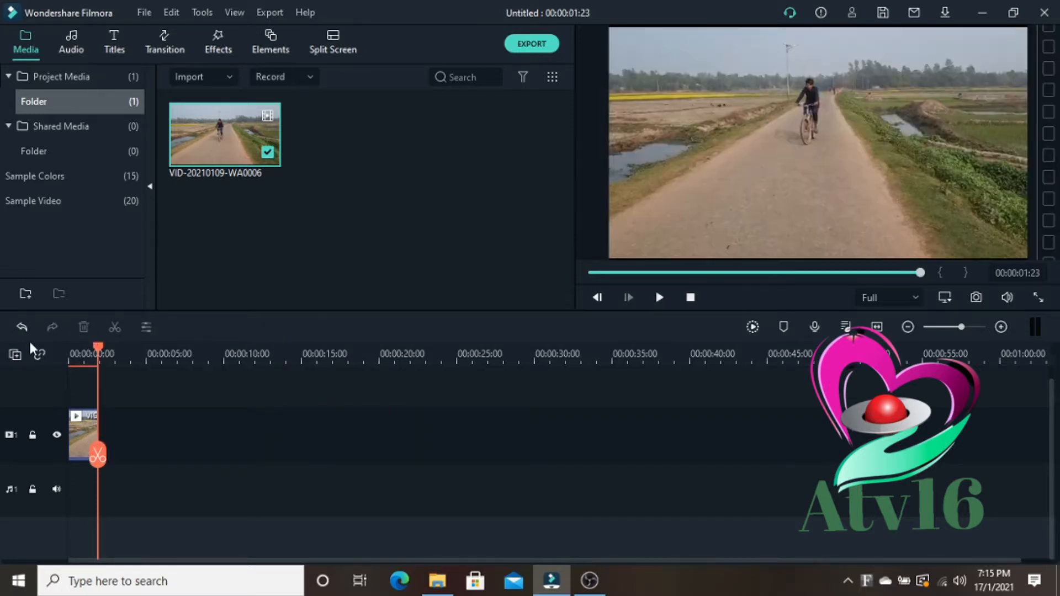
{"action": "left_click", "coordinate": [21, 326]}
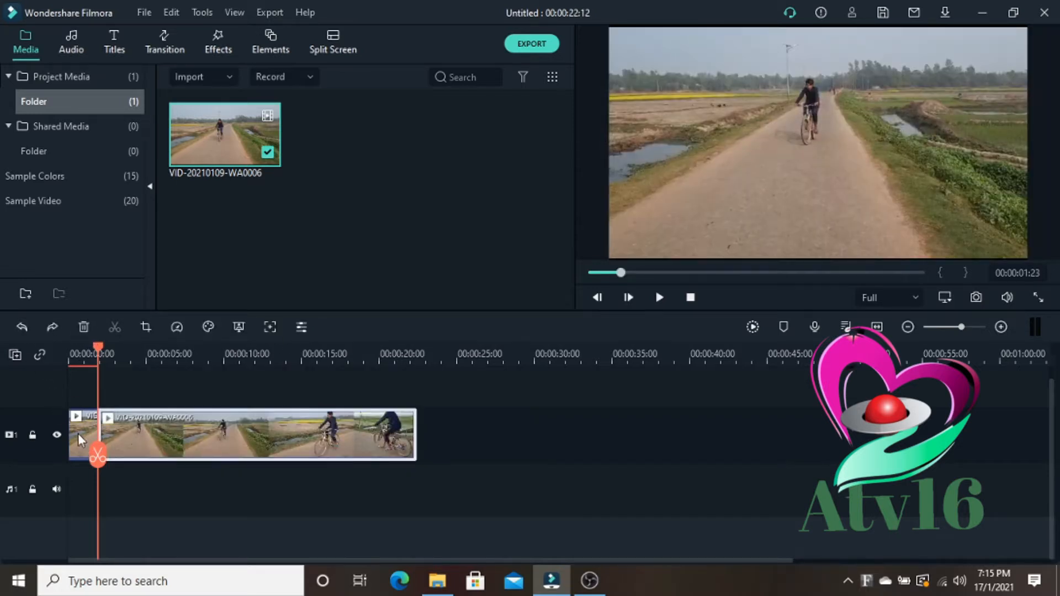
{"action": "left_click", "coordinate": [82, 327]}
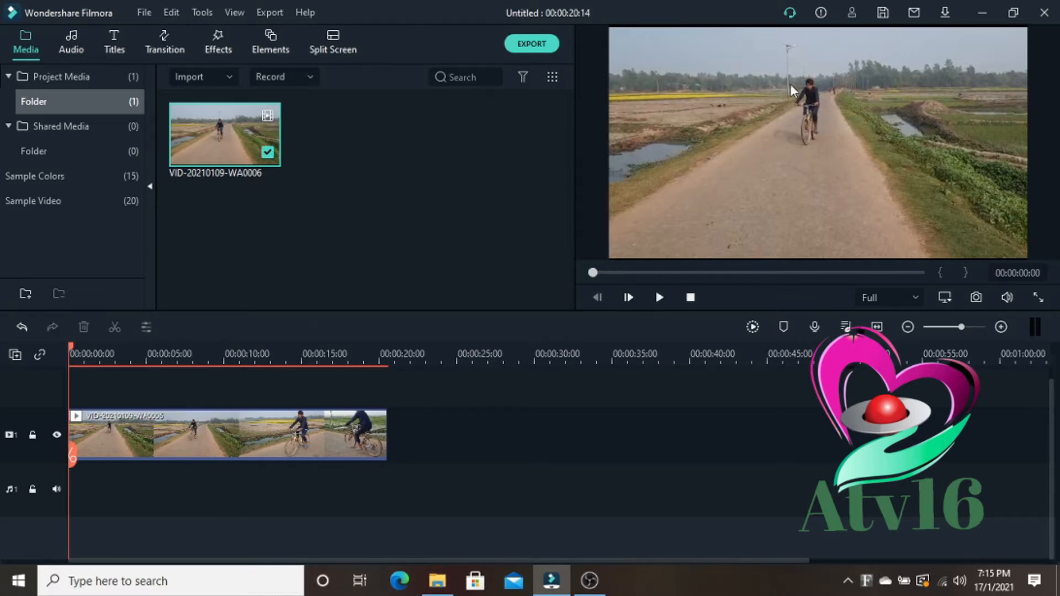
Step: Enable Motion Tracking on the clip and fit a small tracking box around the cyclist's upper body
{"action": "double_click", "coordinate": [187, 444]}
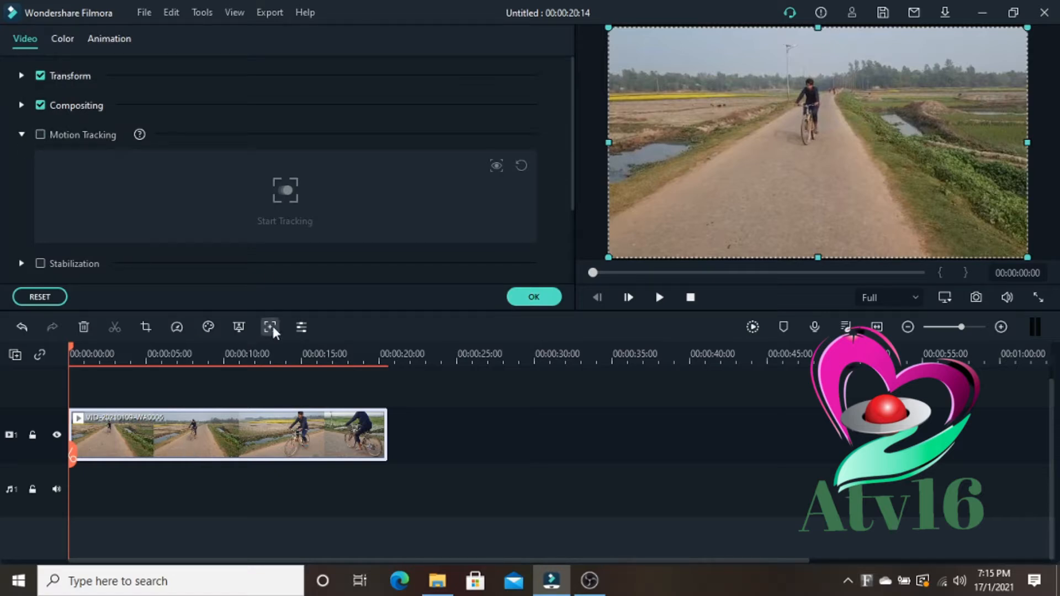
{"action": "left_click", "coordinate": [40, 136]}
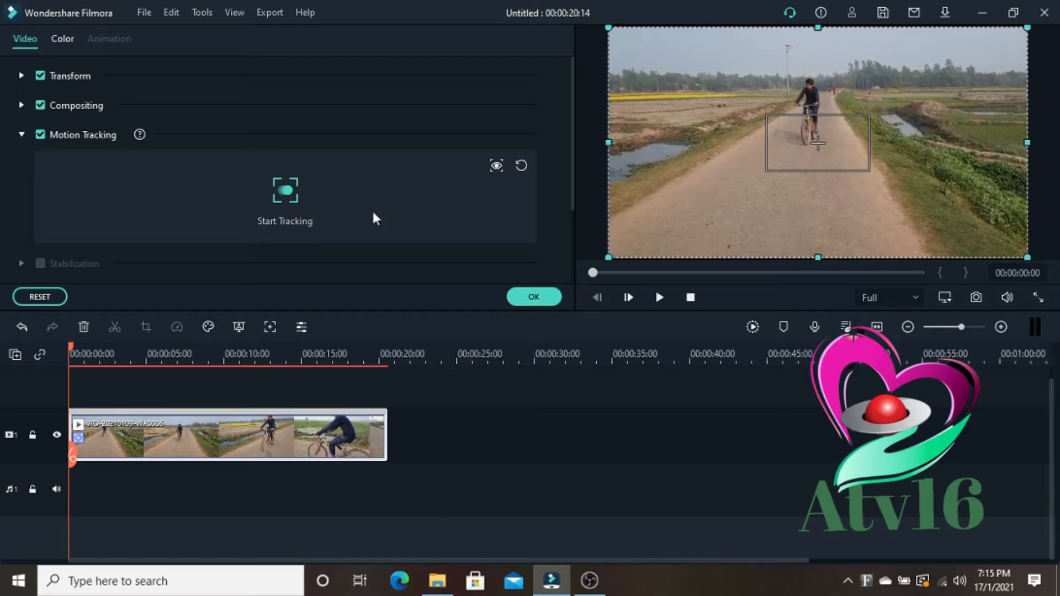
{"action": "left_click_drag", "start_coordinate": [843, 153], "coordinate": [810, 154]}
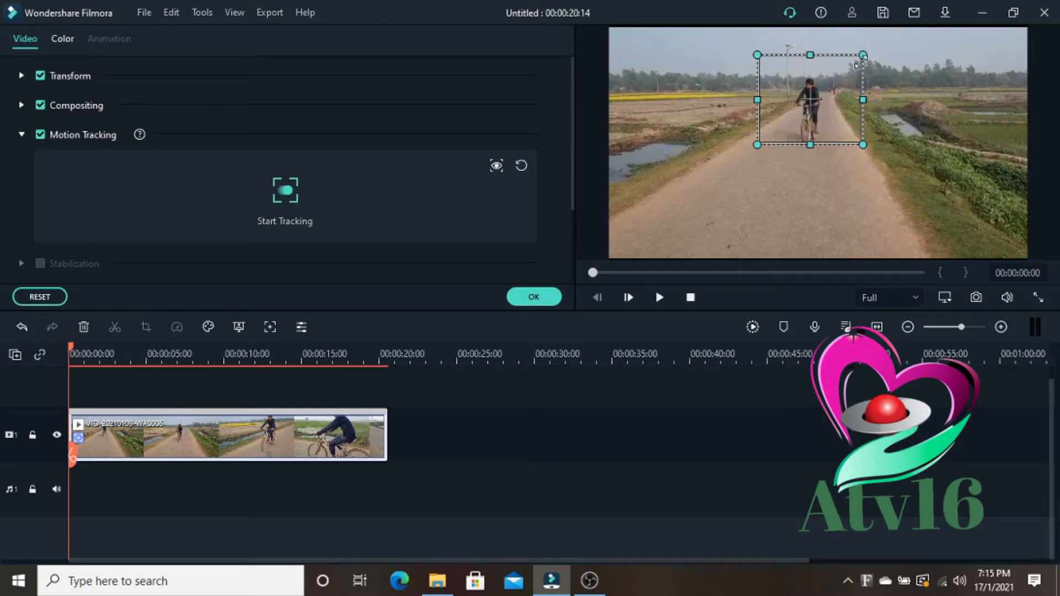
{"action": "left_click_drag", "start_coordinate": [855, 62], "coordinate": [795, 135]}
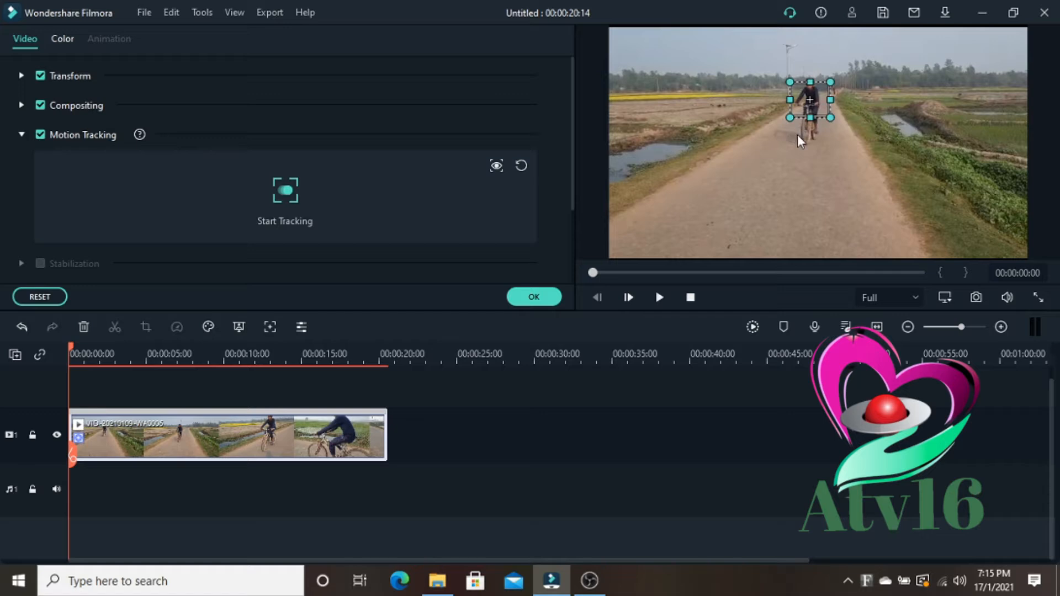
{"action": "left_click", "coordinate": [534, 298]}
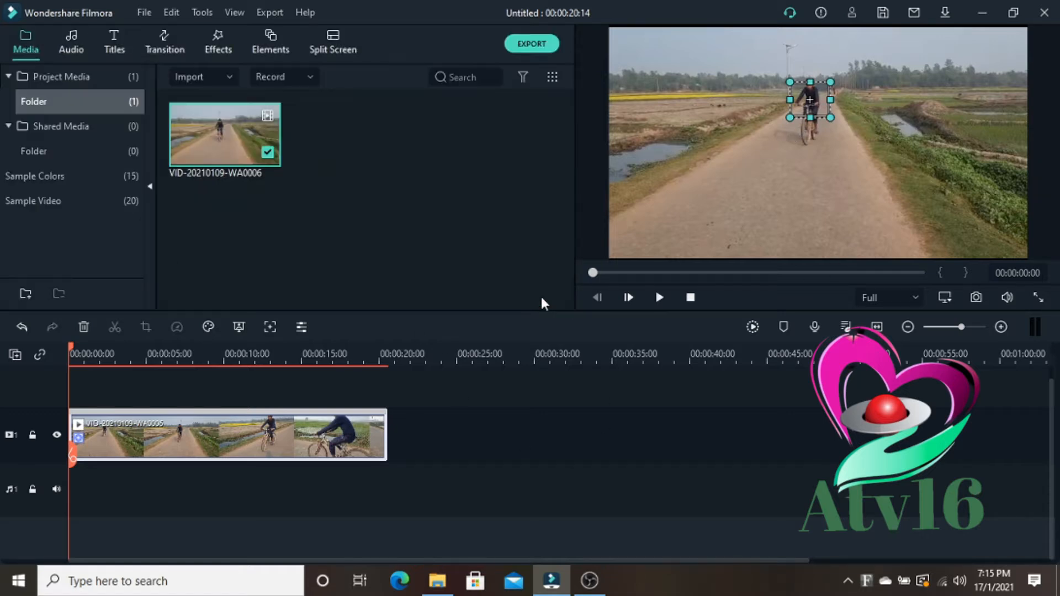
Step: Run motion tracking on the clip for the boxed cyclist and confirm the clip settings
{"action": "double_click", "coordinate": [265, 424]}
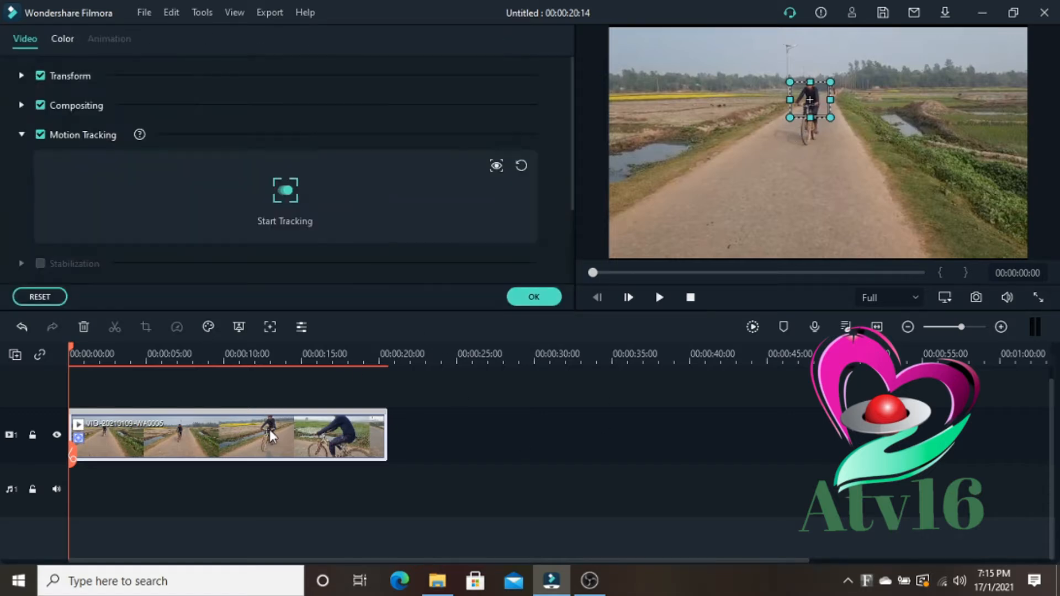
{"action": "left_click", "coordinate": [316, 205]}
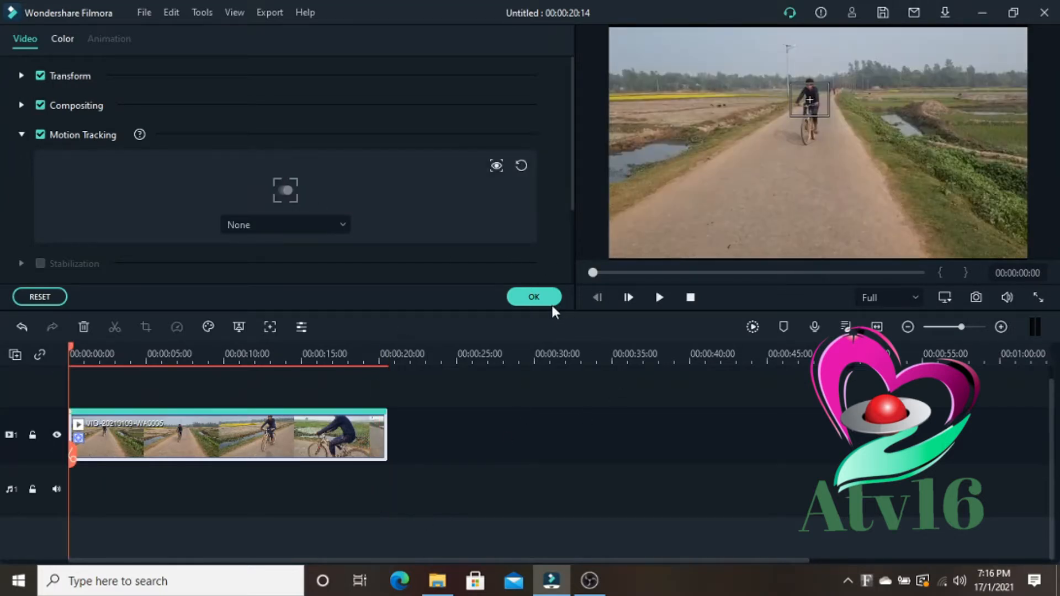
{"action": "left_click", "coordinate": [535, 298]}
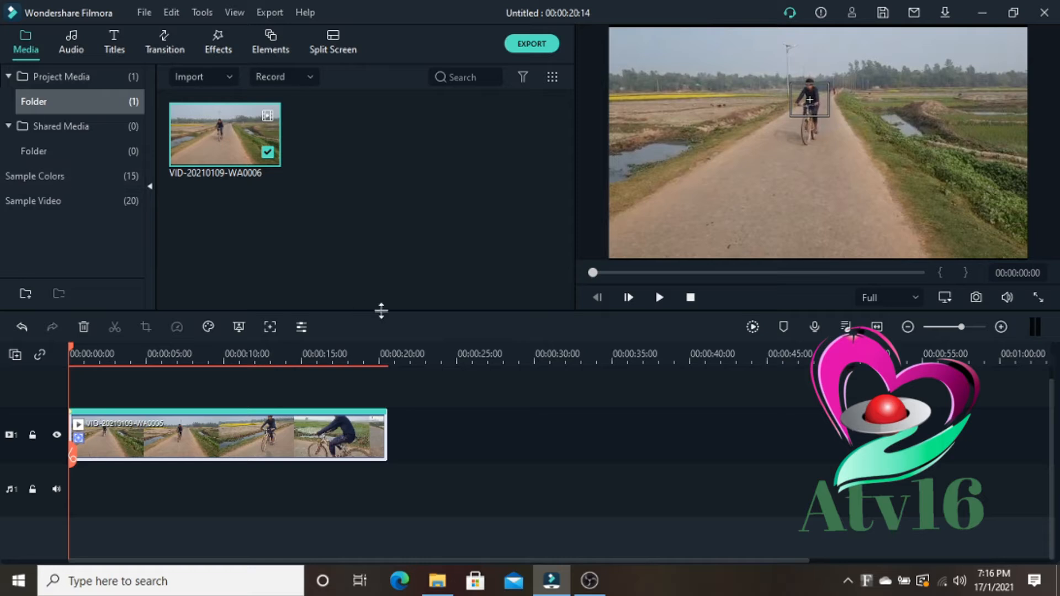
Step: Add the Default Title on a track above the video at the start of the timeline
{"action": "left_click", "coordinate": [112, 47]}
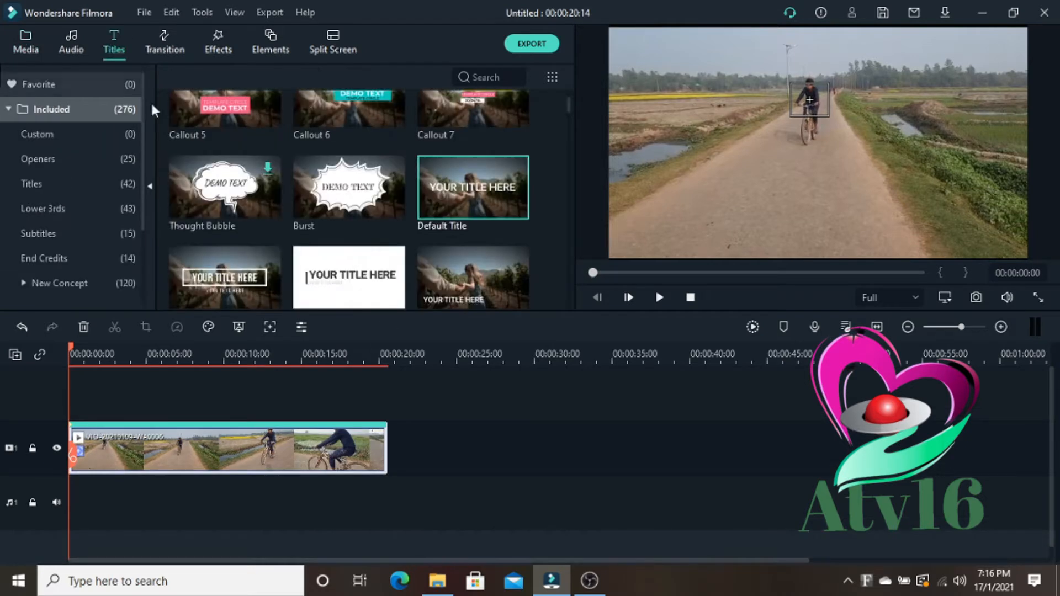
{"action": "scroll", "coordinate": [451, 194], "scroll_direction": "up", "scroll_amount": 3}
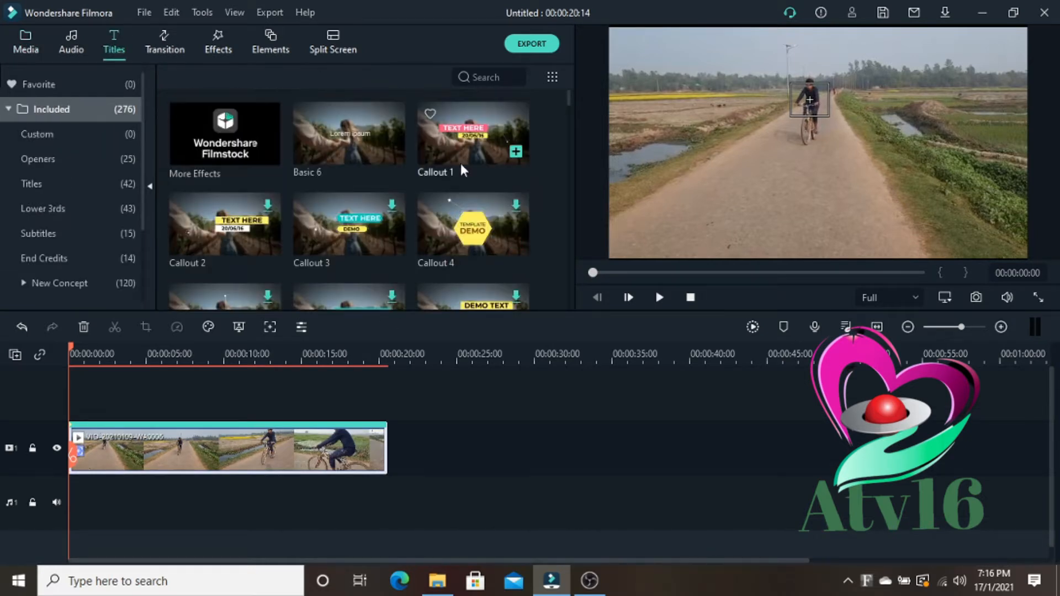
{"action": "scroll", "coordinate": [391, 203], "scroll_direction": "down", "scroll_amount": 3}
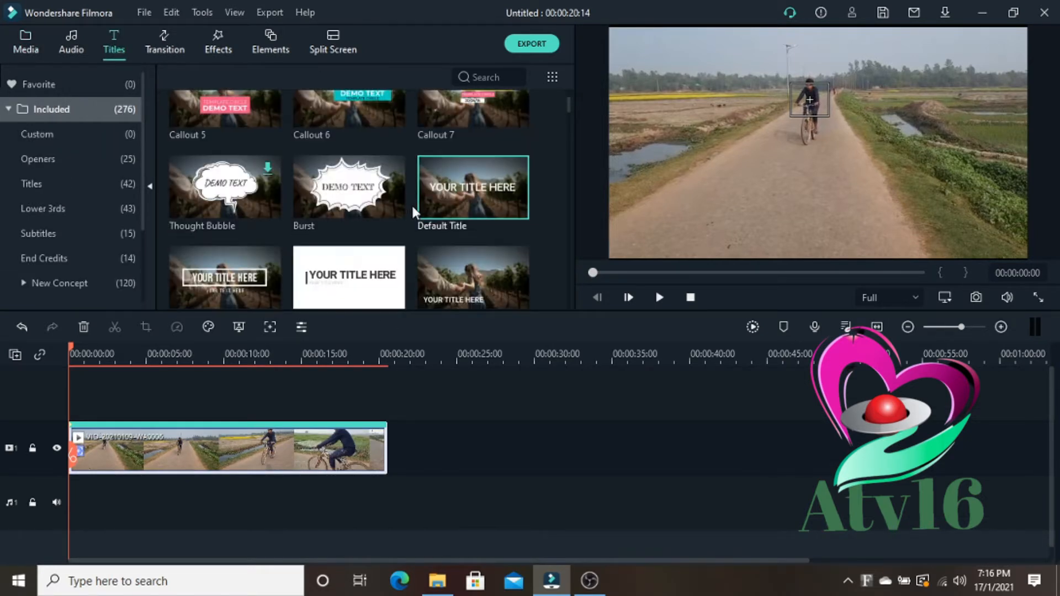
{"action": "left_click_drag", "start_coordinate": [458, 223], "coordinate": [82, 381]}
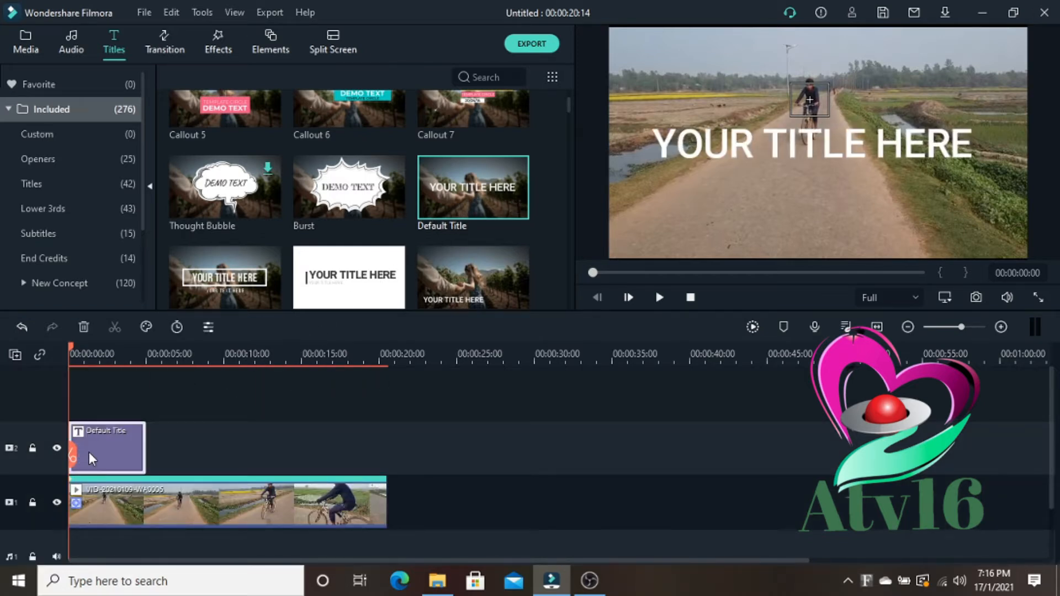
Step: Replace the Default Title's placeholder text with the cyclist's name in lowercase
{"action": "double_click", "coordinate": [89, 452]}
{"action": "left_click", "coordinate": [432, 132]}
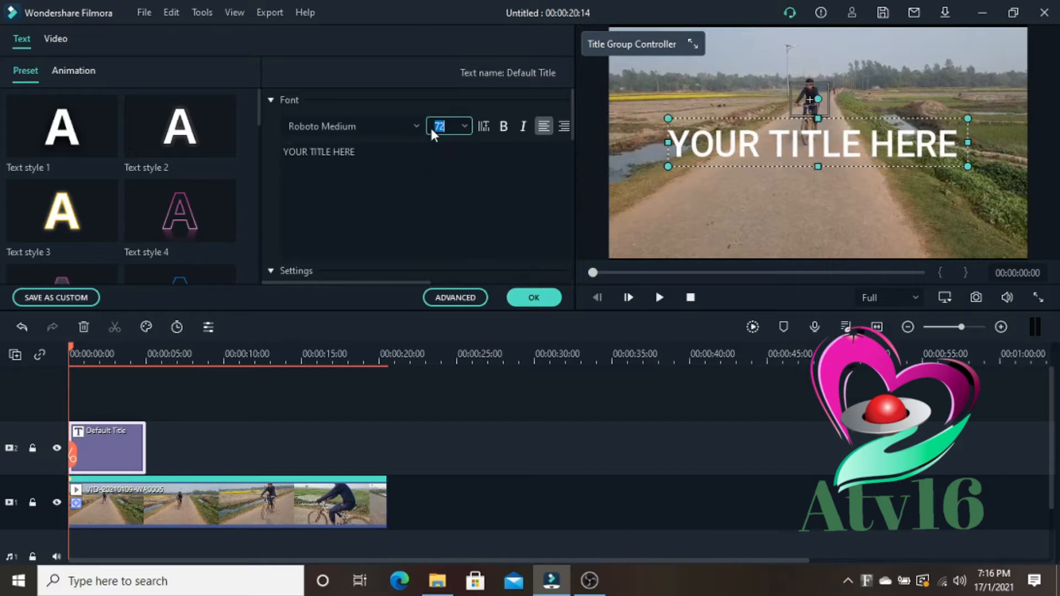
{"action": "left_click", "coordinate": [403, 159]}
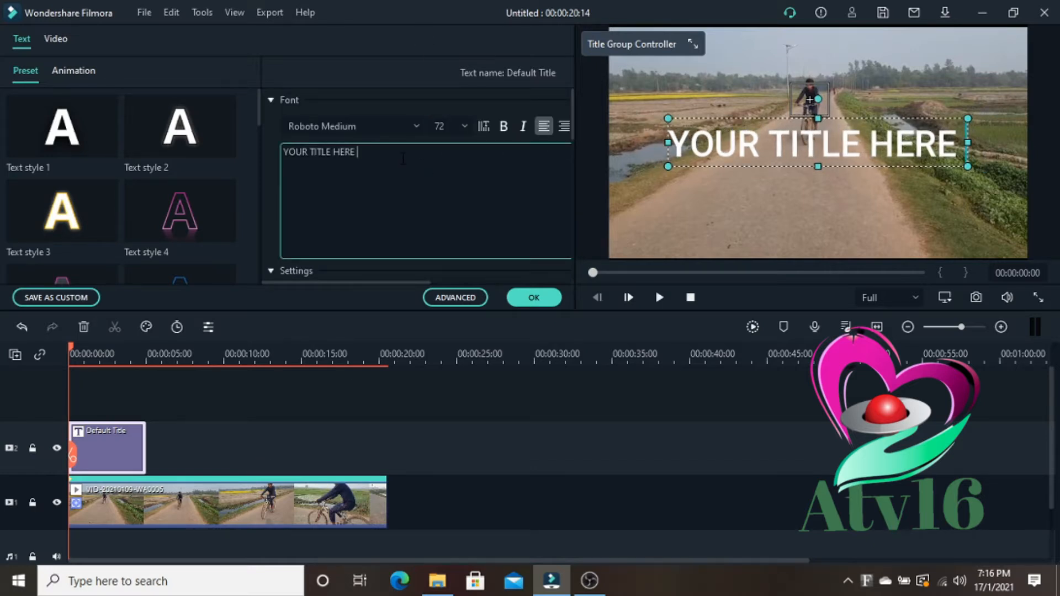
{"action": "key", "text": "BackSpace"}
{"action": "key", "text": "BackSpace"}
{"action": "key", "text": "BackSpace"}
{"action": "key", "text": "BackSpace"}
{"action": "key", "text": "BackSpace"}
{"action": "key", "text": "BackSpace"}
{"action": "key", "text": "BackSpace"}
{"action": "key", "text": "BackSpace"}
{"action": "key", "text": "BackSpace"}
{"action": "key", "text": "BackSpace"}
{"action": "key", "text": "BackSpace"}
{"action": "key", "text": "BackSpace"}
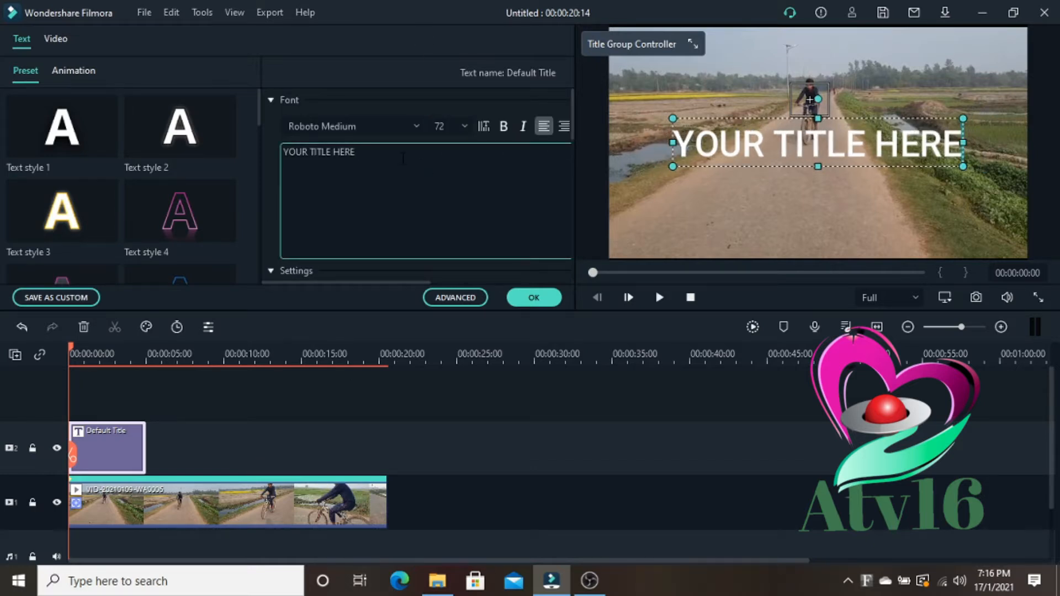
{"action": "key", "text": "BackSpace"}
{"action": "key", "text": "BackSpace"}
{"action": "key", "text": "BackSpace"}
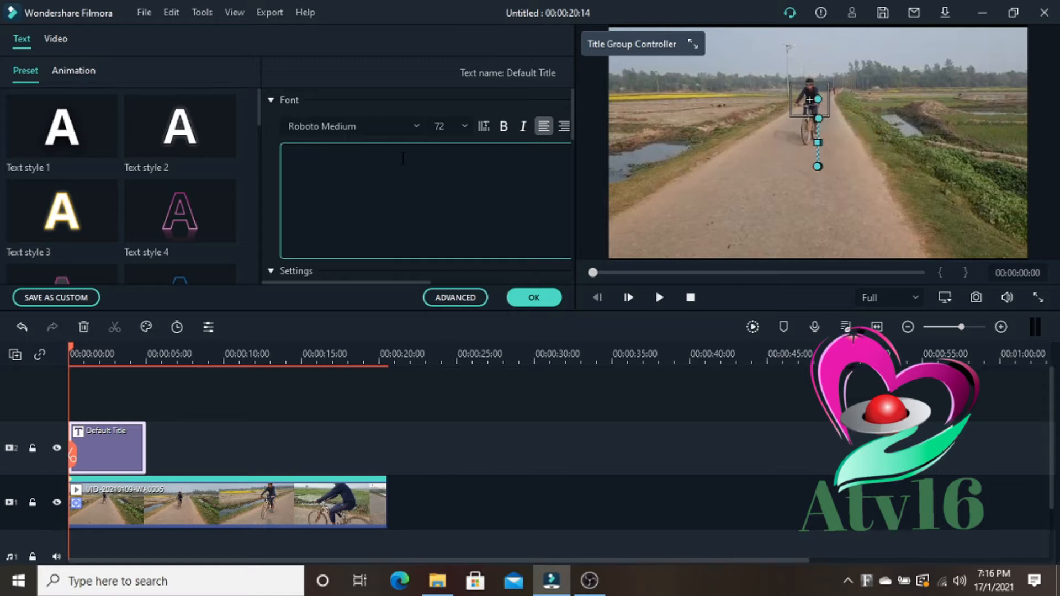
{"action": "type", "text": "mi"}
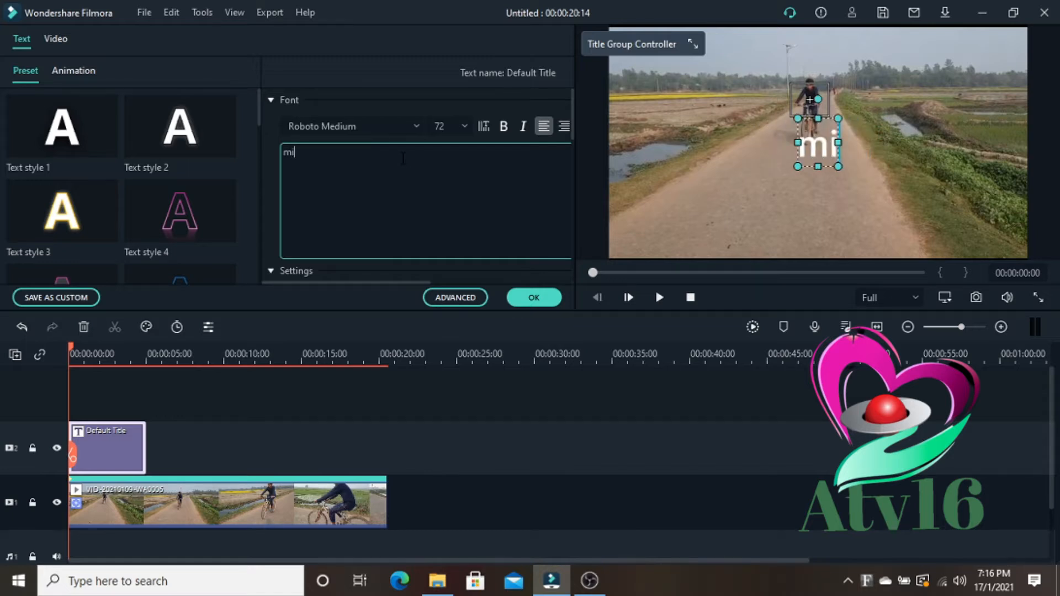
{"action": "type", "text": "ll"}
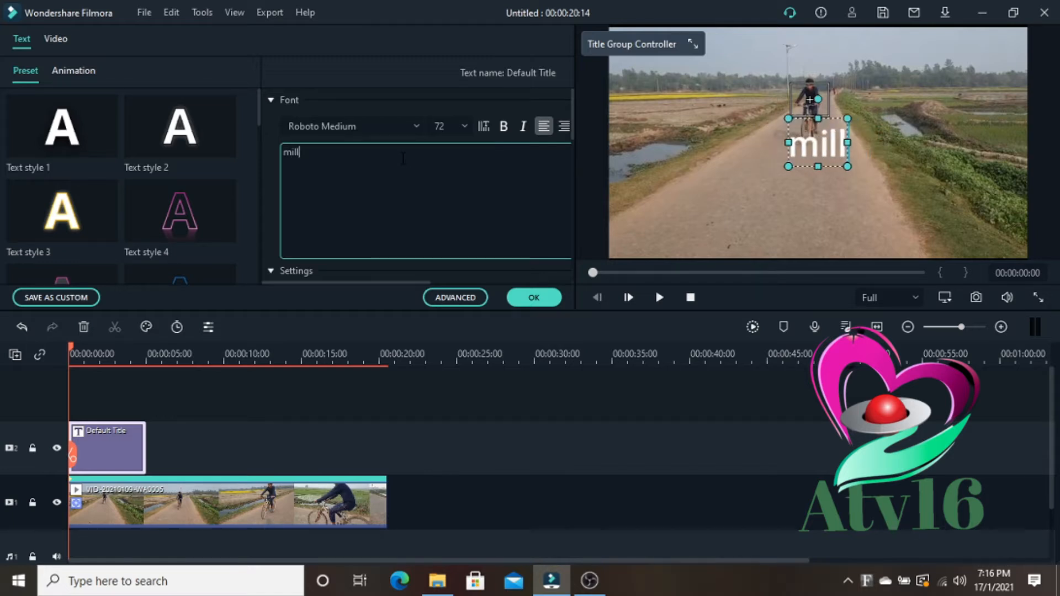
{"action": "type", "text": "on"}
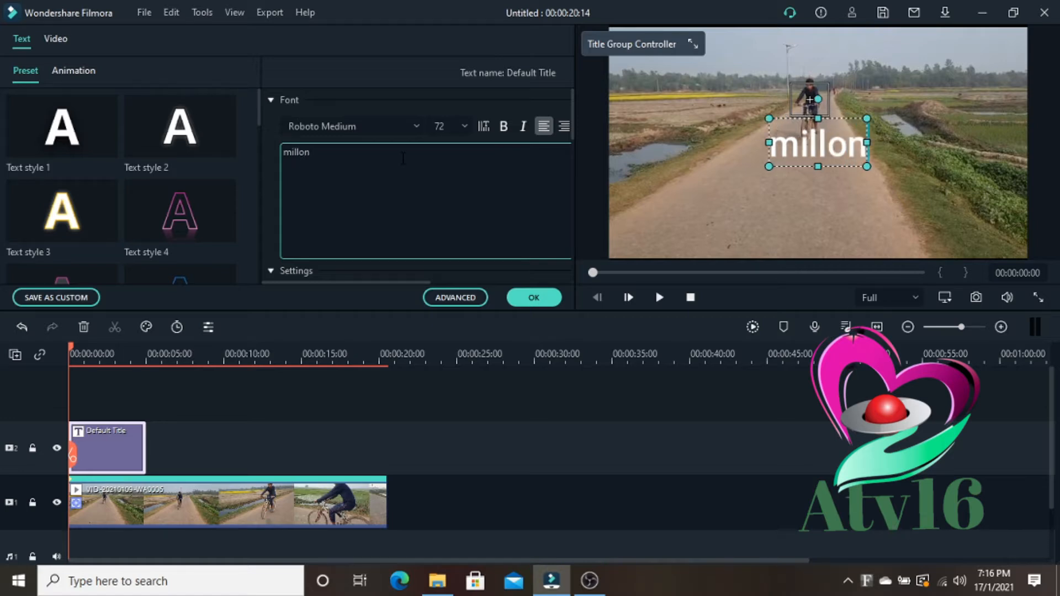
Step: Try to change the title's text color to an olive green from the palette
{"action": "scroll", "coordinate": [471, 226], "scroll_direction": "down", "scroll_amount": 2}
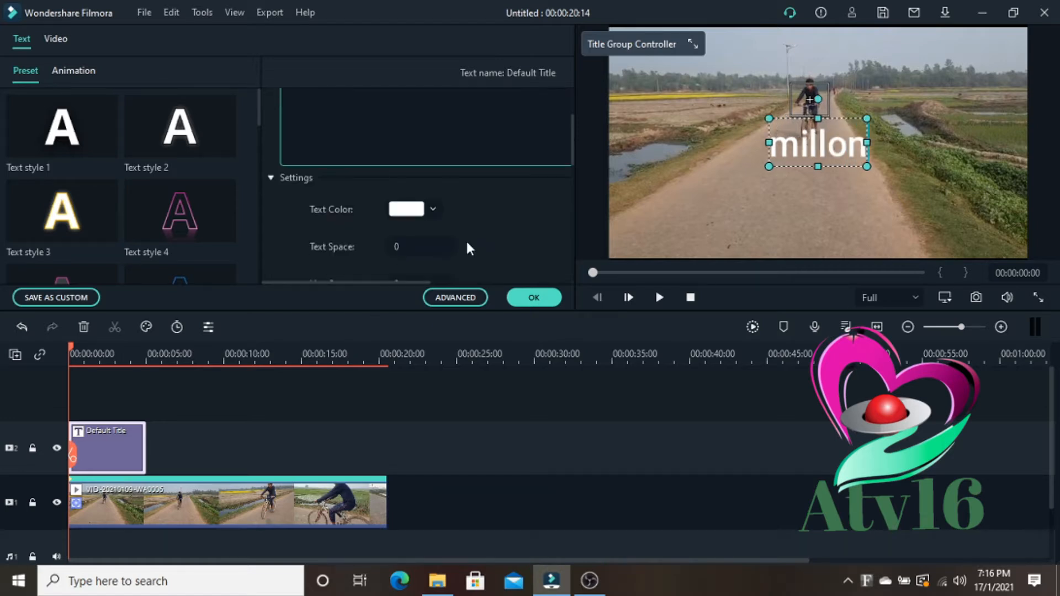
{"action": "left_click", "coordinate": [421, 211]}
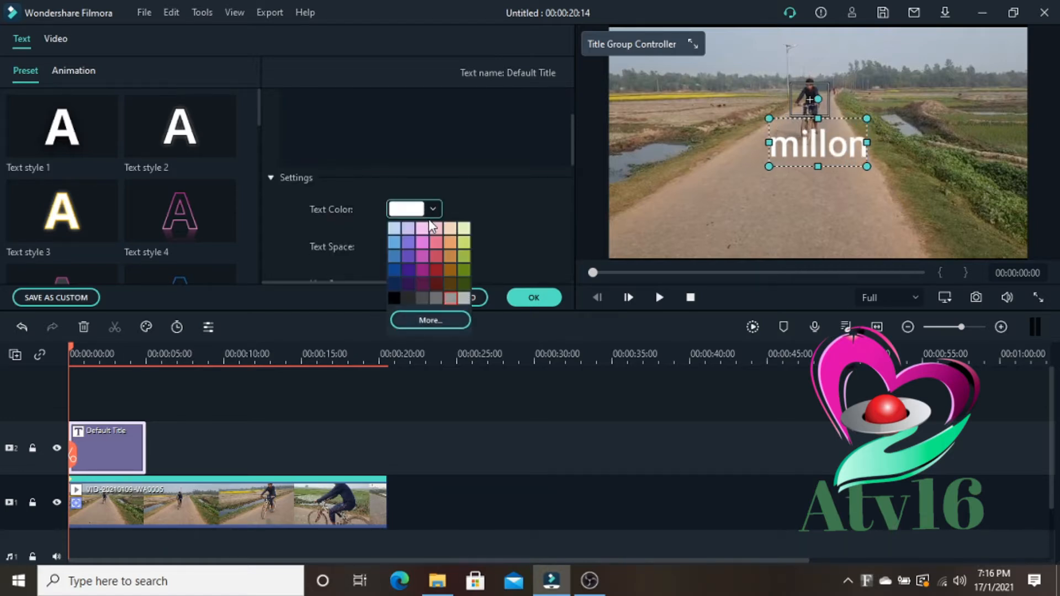
{"action": "left_click", "coordinate": [465, 257]}
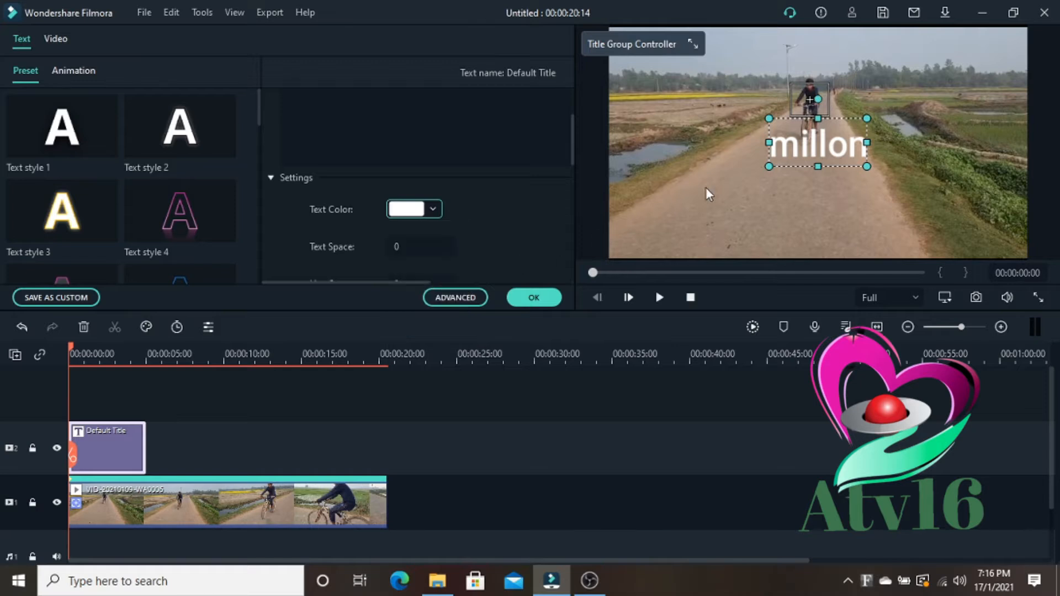
Step: Set the title's text color to dark red and move it up beside the cyclist's head
{"action": "left_click", "coordinate": [399, 209]}
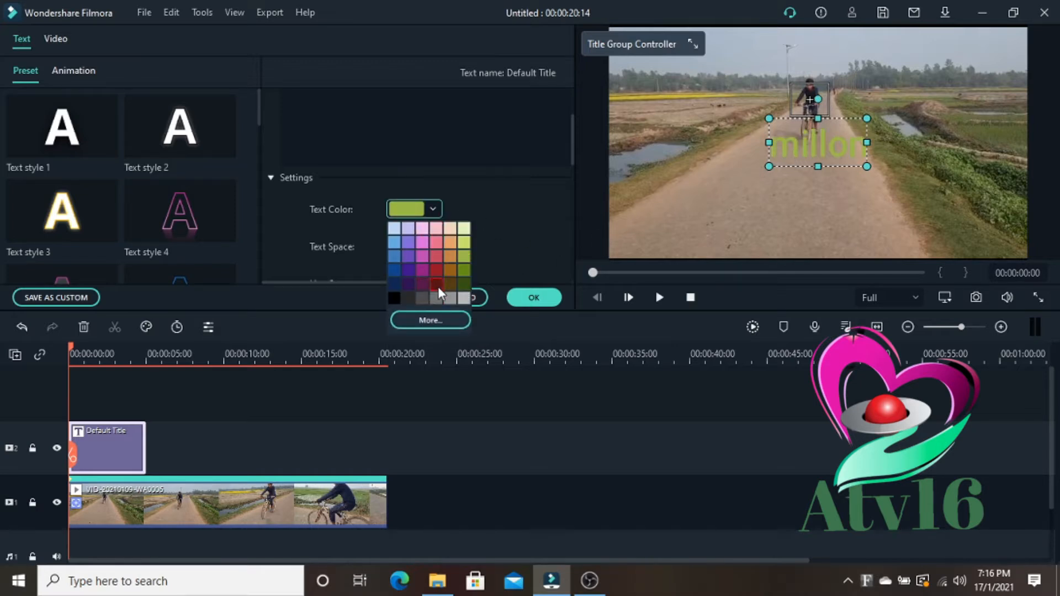
{"action": "left_click", "coordinate": [438, 284]}
{"action": "left_click_drag", "start_coordinate": [831, 140], "coordinate": [749, 78]}
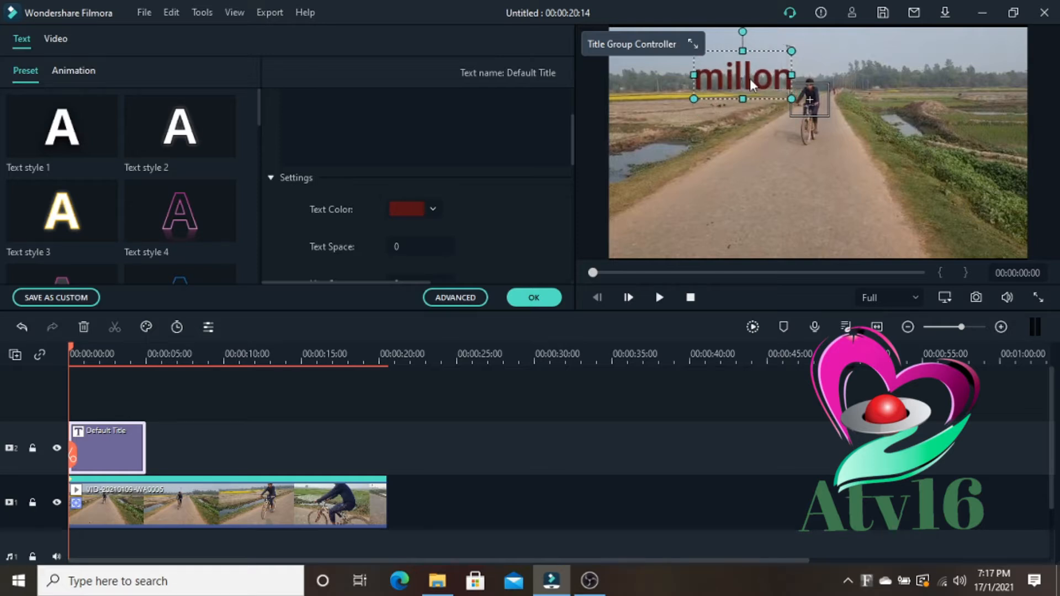
{"action": "left_click", "coordinate": [525, 301]}
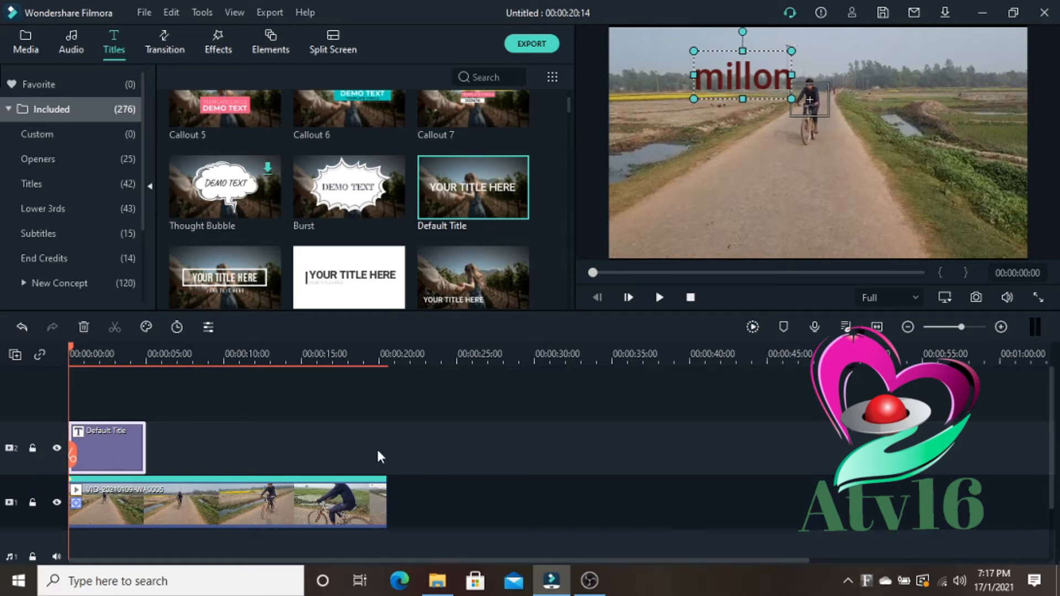
Step: Extend the title to the end of the video, attach Default Title to the clip's motion tracking, and play the result
{"action": "left_click_drag", "start_coordinate": [166, 440], "coordinate": [388, 477]}
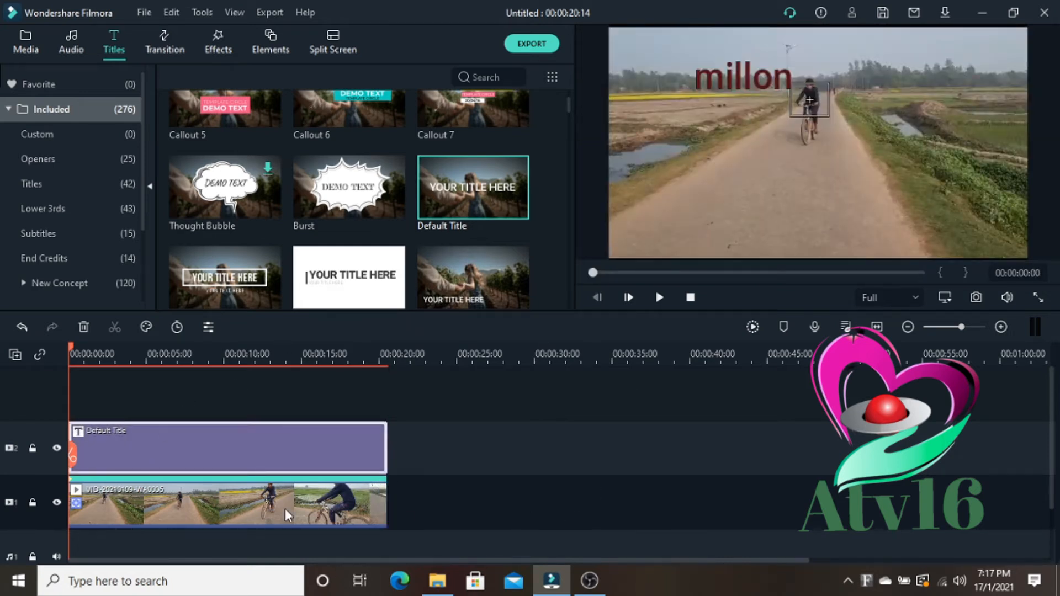
{"action": "double_click", "coordinate": [237, 505]}
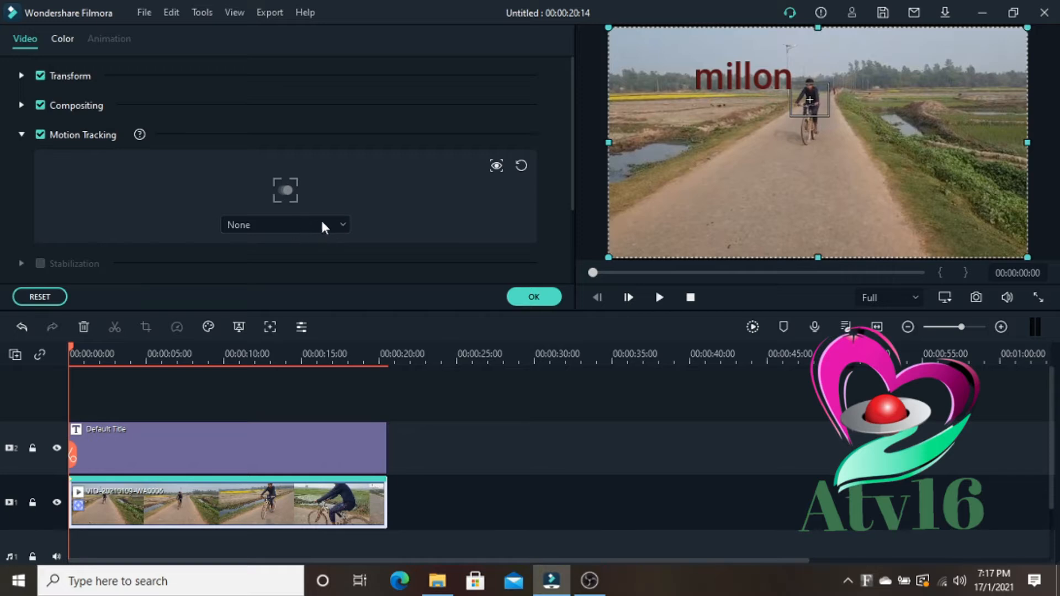
{"action": "left_click", "coordinate": [320, 223]}
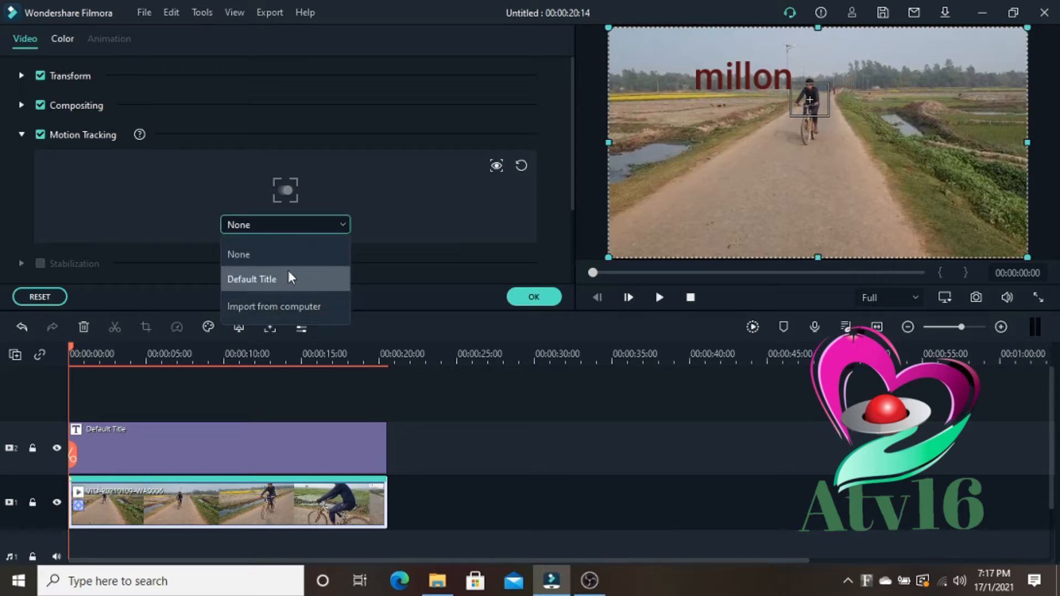
{"action": "left_click", "coordinate": [300, 279]}
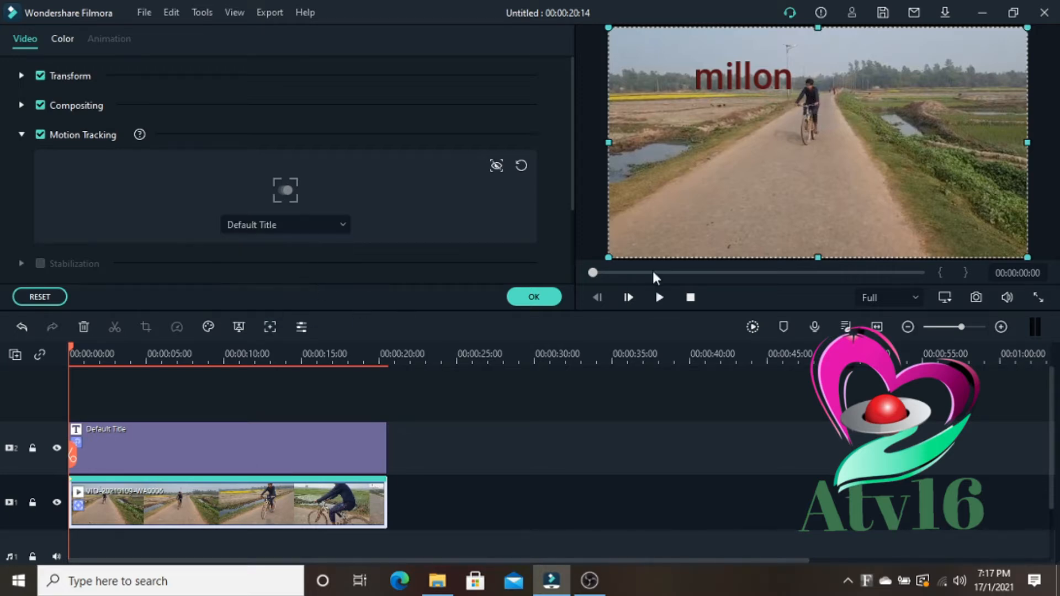
{"action": "left_click", "coordinate": [551, 300]}
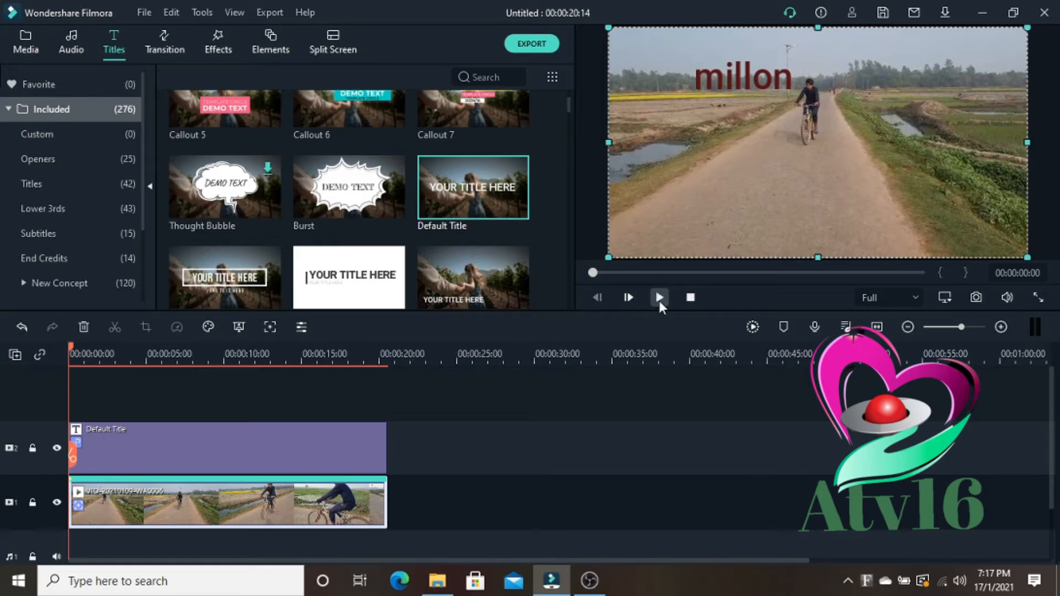
{"action": "left_click", "coordinate": [659, 298]}
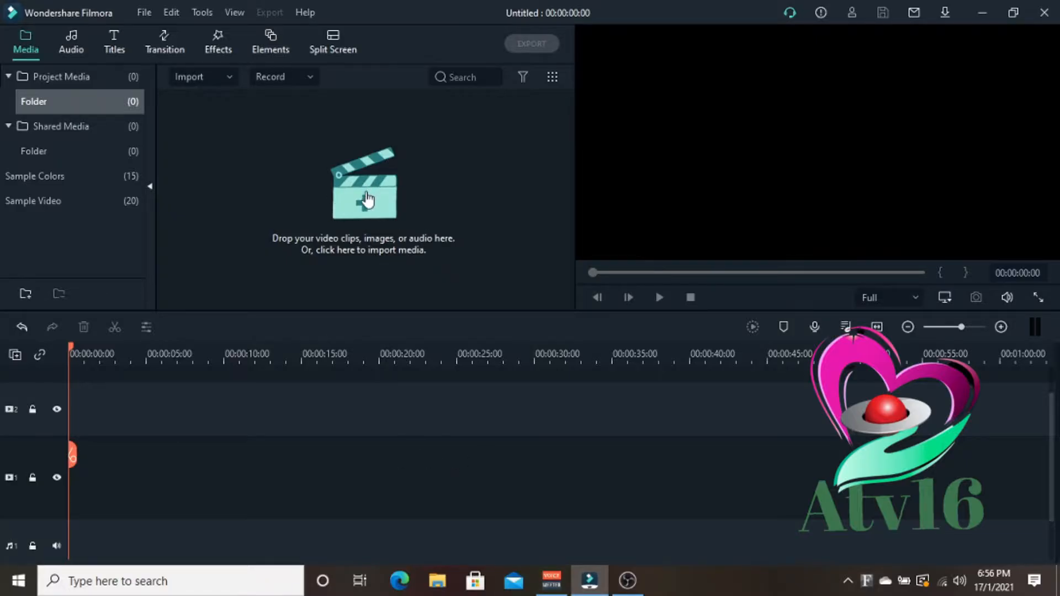
Step: Import the video VID-20210114-WA0002 from New folder (6) on the Desktop into the project media
{"action": "left_click", "coordinate": [367, 200]}
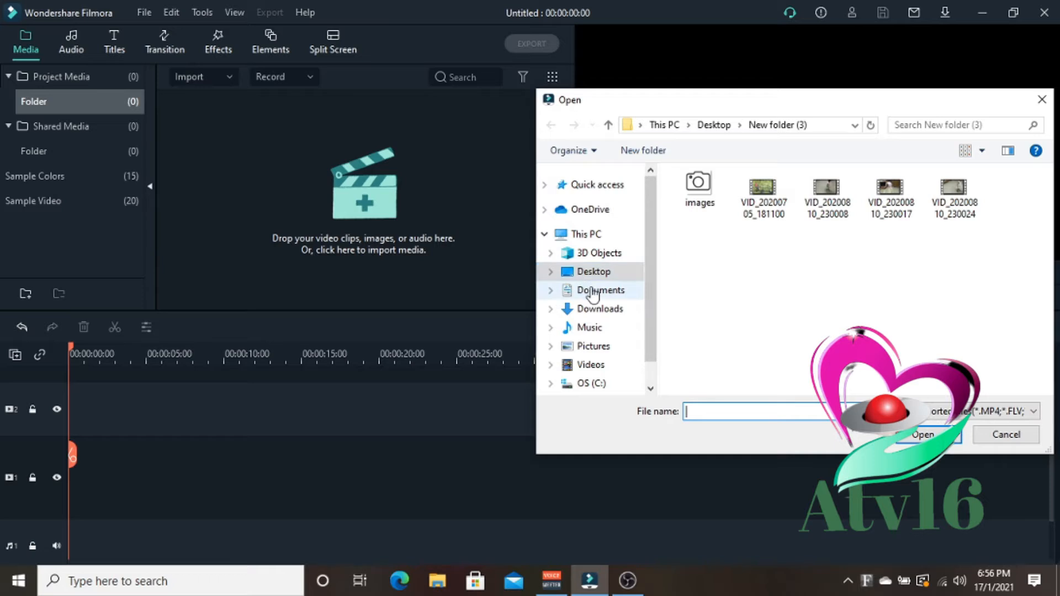
{"action": "left_click", "coordinate": [599, 273]}
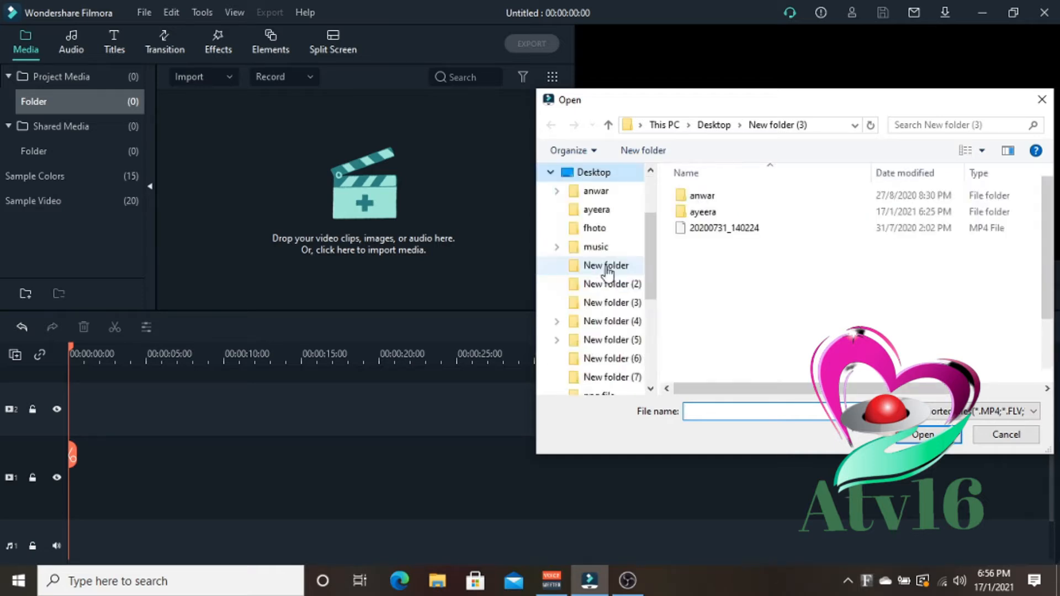
{"action": "double_click", "coordinate": [718, 342]}
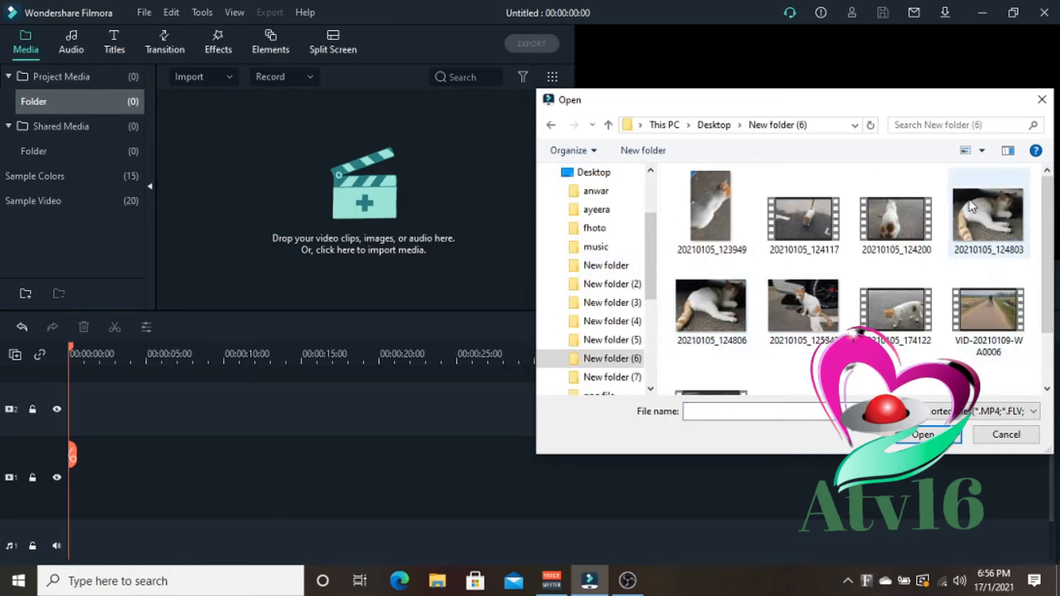
{"action": "left_click_drag", "start_coordinate": [982, 106], "coordinate": [855, 106]}
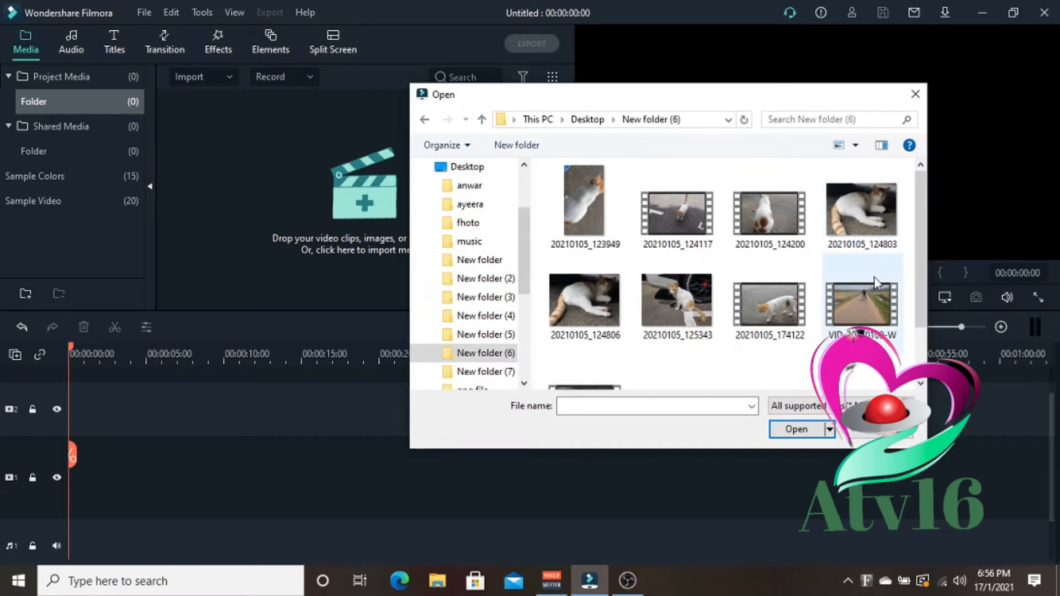
{"action": "scroll", "coordinate": [878, 282], "scroll_direction": "down", "scroll_amount": 2}
{"action": "left_click", "coordinate": [584, 343]}
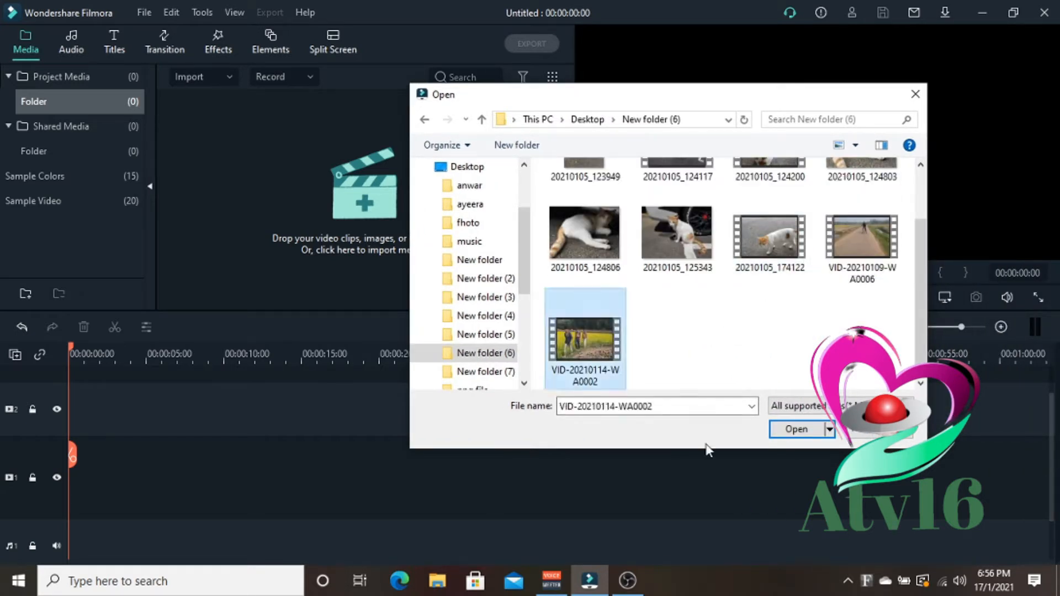
{"action": "left_click", "coordinate": [792, 433]}
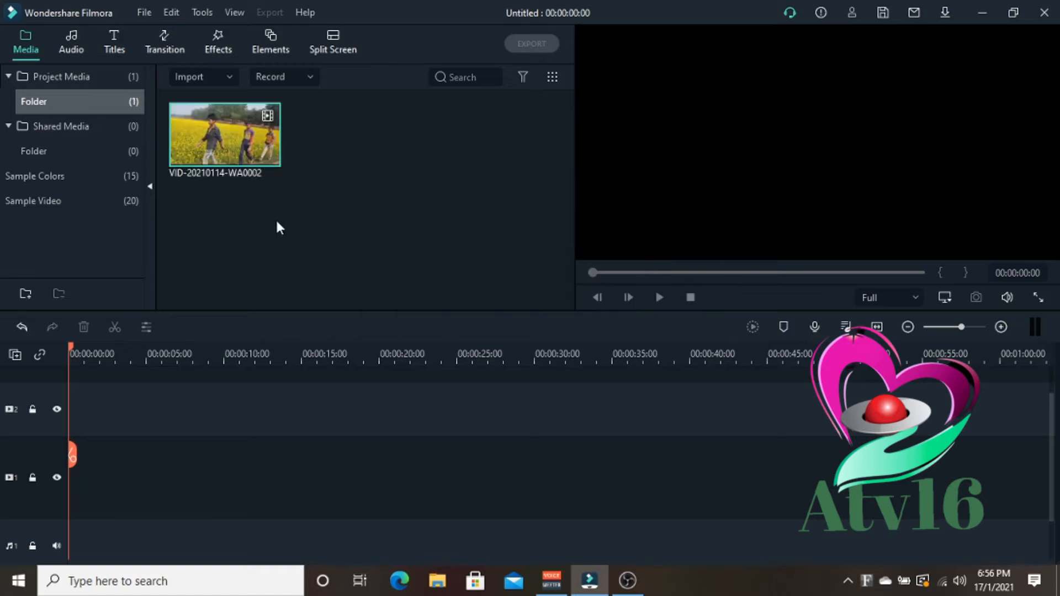
Step: Place the imported video at the start of the first video track, keeping the 1920 x 1080 25fps project settings
{"action": "left_click_drag", "start_coordinate": [267, 136], "coordinate": [79, 452]}
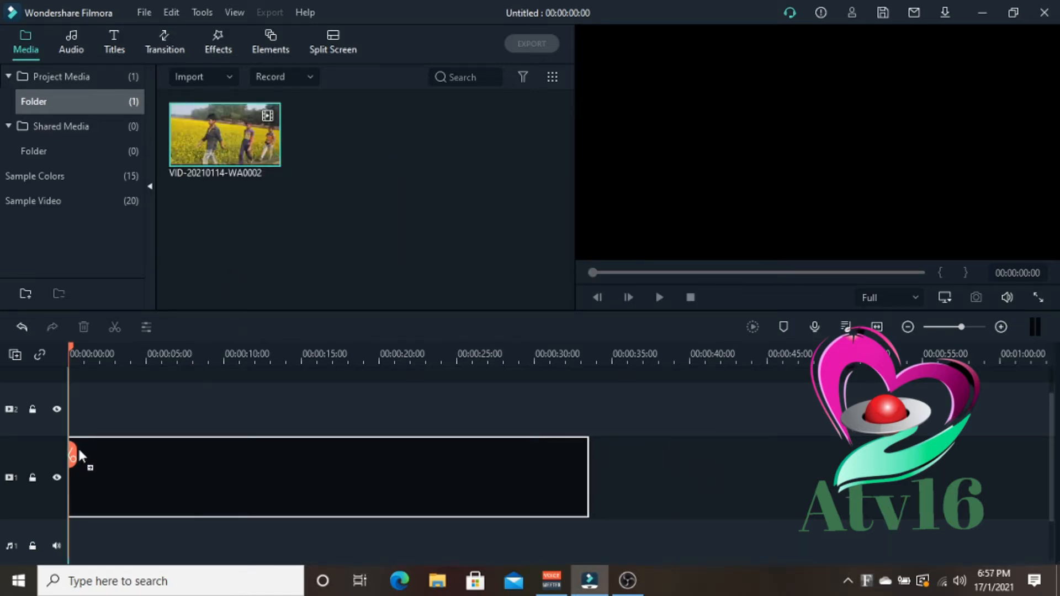
{"action": "left_click_drag", "start_coordinate": [127, 393], "coordinate": [131, 383]}
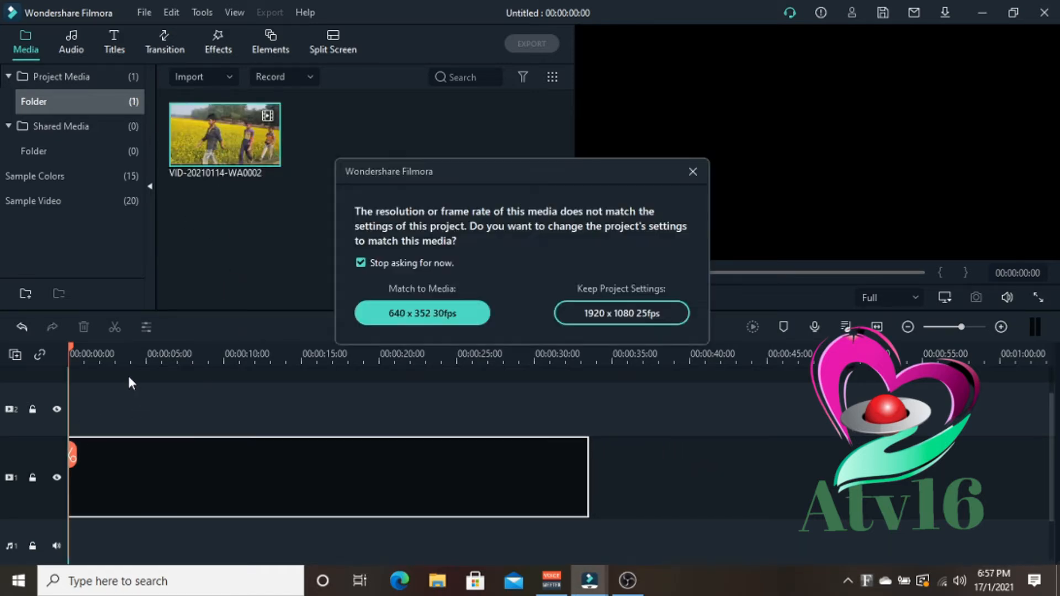
{"action": "left_click", "coordinate": [628, 308]}
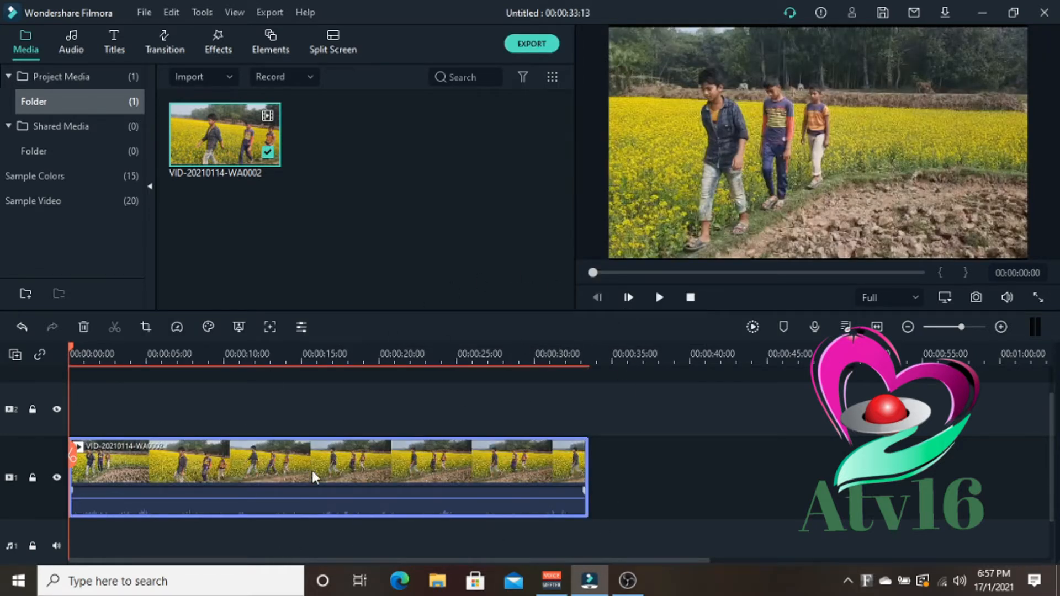
Step: Detach the audio from the field video and delete the separated audio clip
{"action": "right_click", "coordinate": [329, 455]}
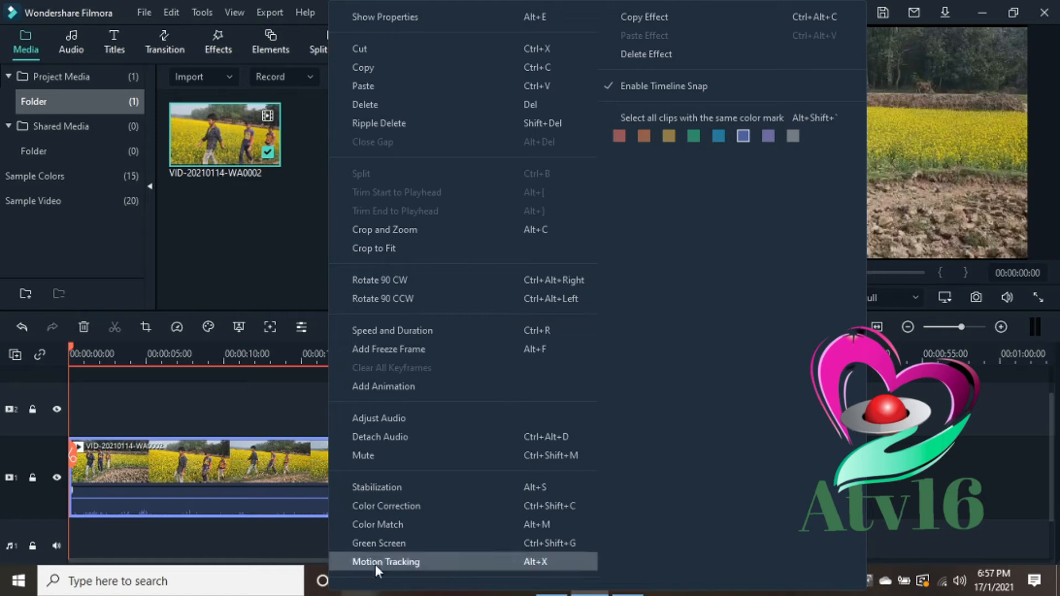
{"action": "left_click", "coordinate": [402, 436]}
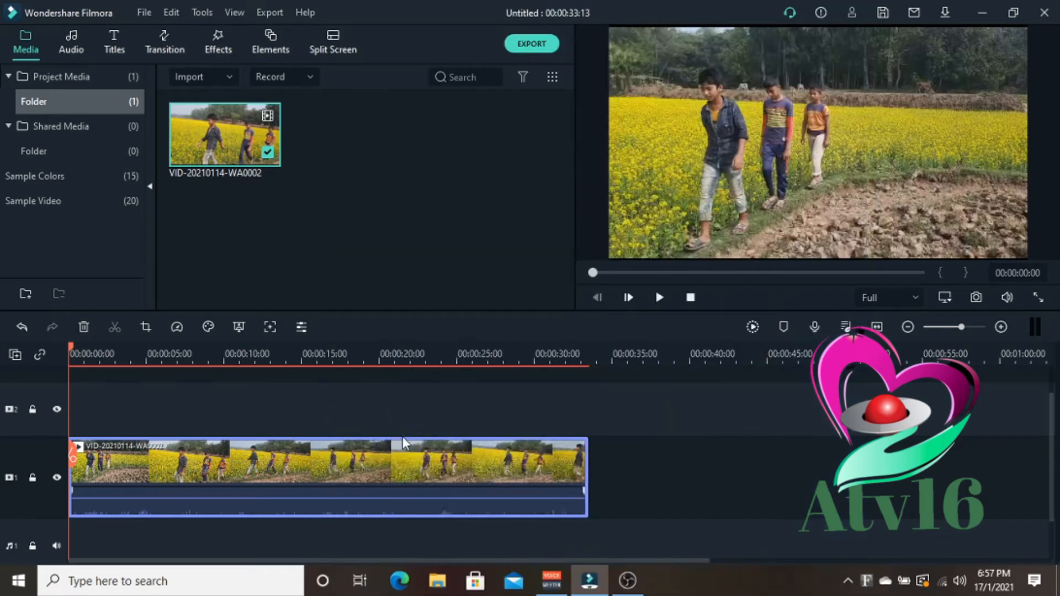
{"action": "scroll", "coordinate": [479, 465], "scroll_direction": "down", "scroll_amount": 2}
{"action": "left_click", "coordinate": [363, 508]}
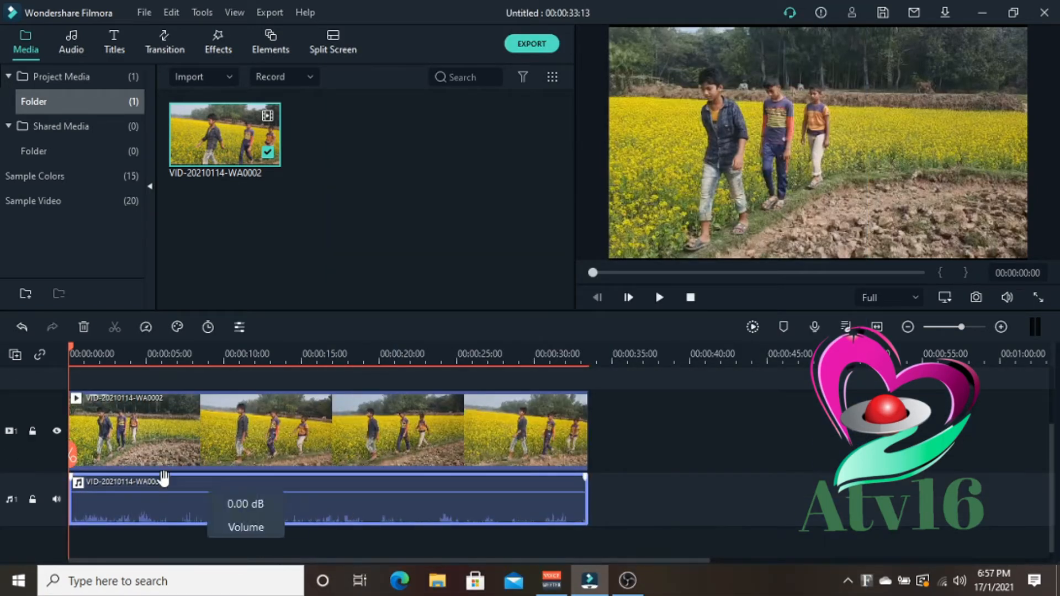
{"action": "left_click", "coordinate": [86, 325]}
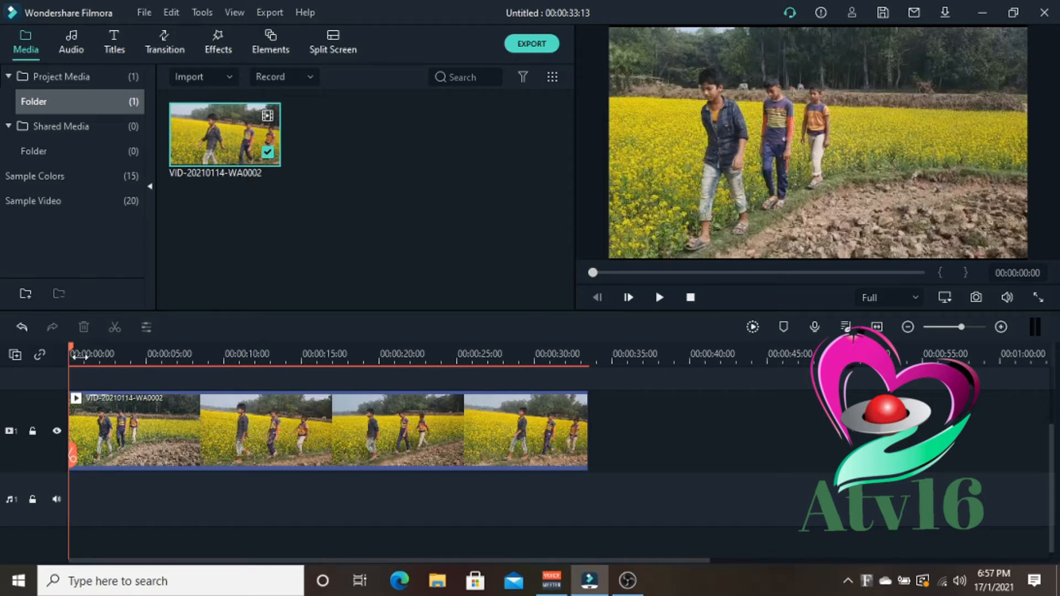
{"action": "scroll", "coordinate": [713, 423], "scroll_direction": "up", "scroll_amount": 1}
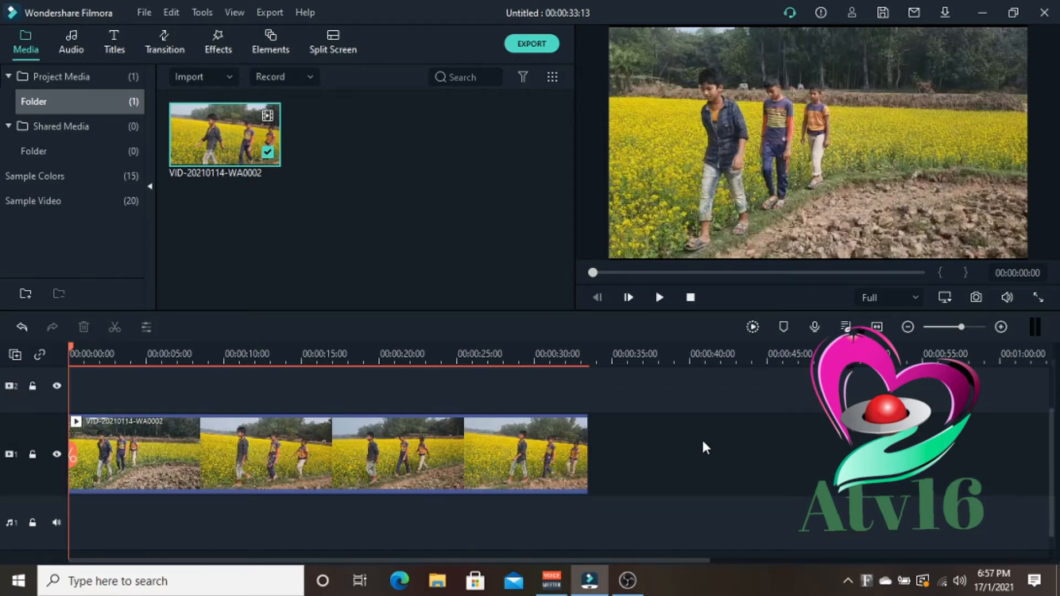
Step: Copy the field video clip and paste two duplicates of it into the timeline
{"action": "left_click", "coordinate": [409, 455]}
{"action": "right_click", "coordinate": [408, 453]}
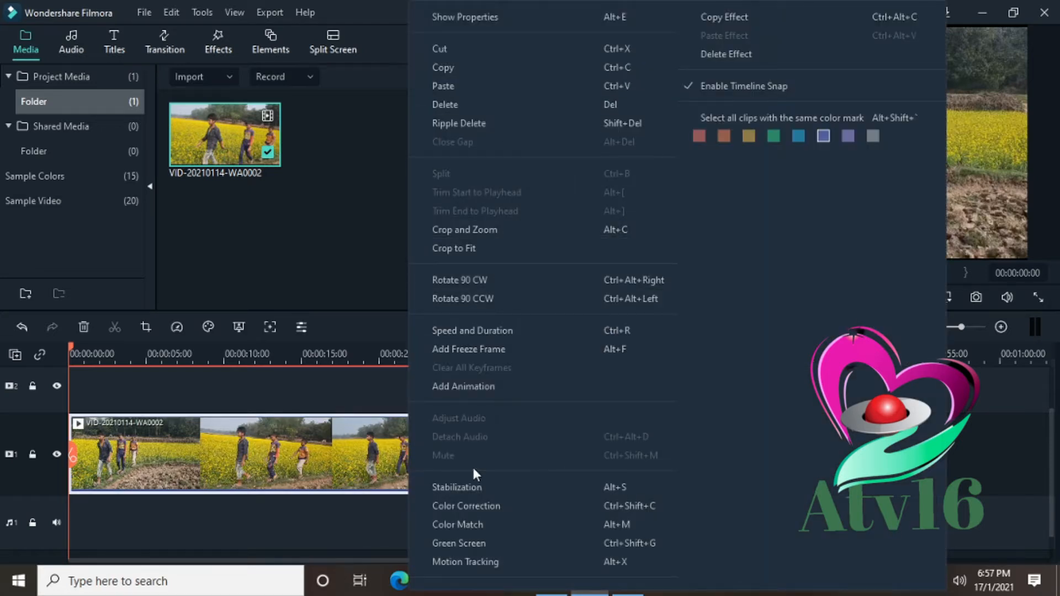
{"action": "left_click", "coordinate": [460, 67]}
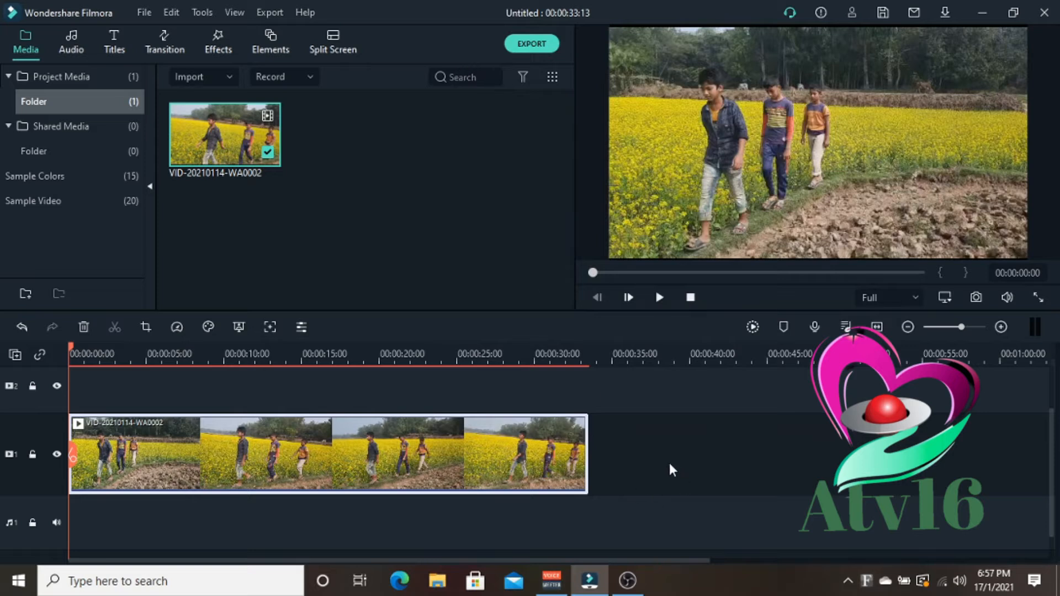
{"action": "left_click", "coordinate": [597, 398]}
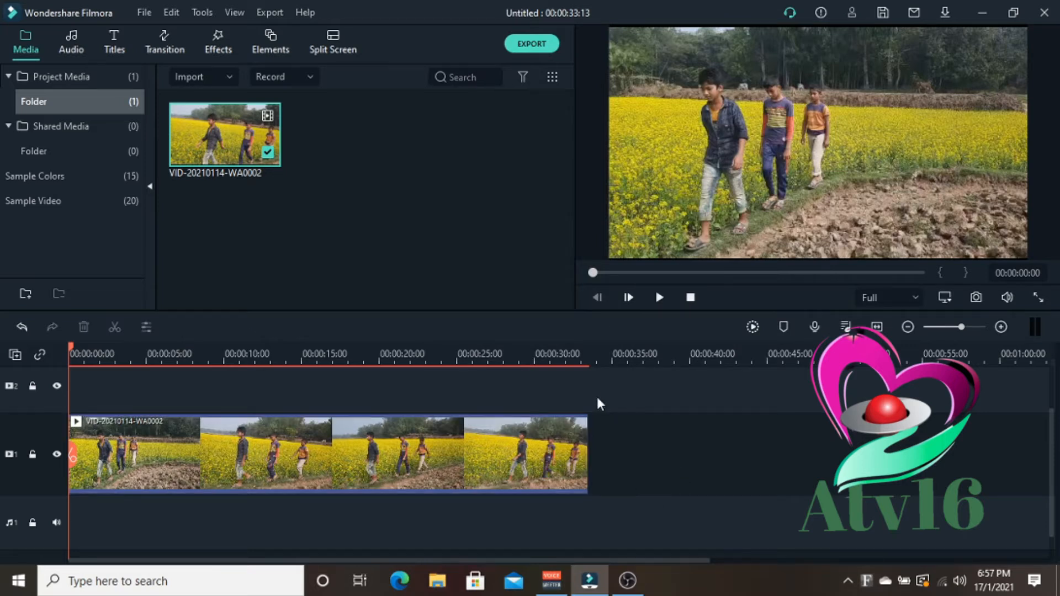
{"action": "right_click", "coordinate": [598, 399]}
{"action": "left_click", "coordinate": [633, 54]}
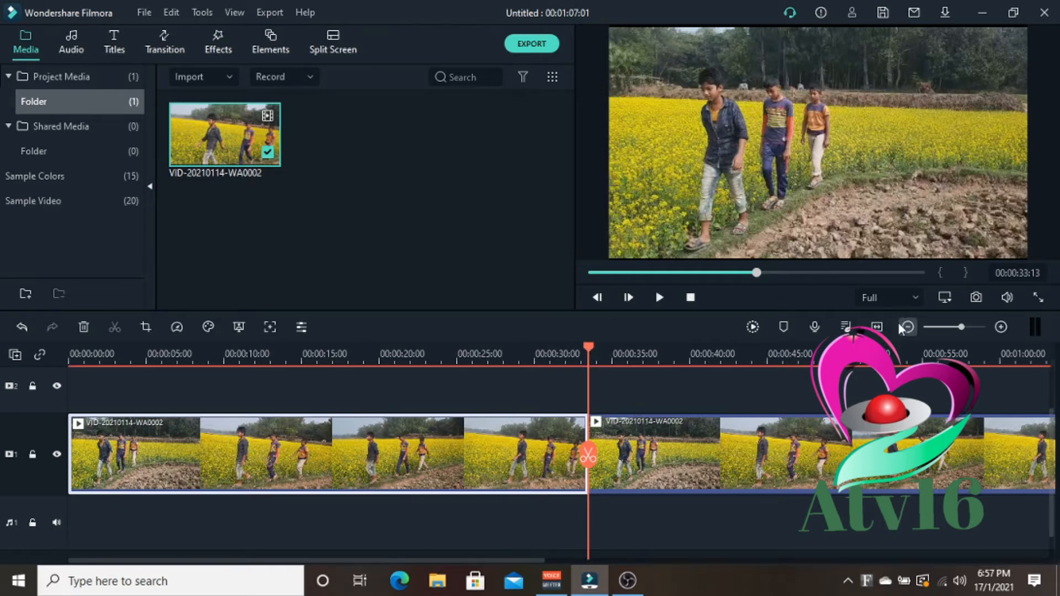
{"action": "right_click", "coordinate": [705, 394]}
{"action": "left_click", "coordinate": [591, 86]}
Step: Stack the two duplicate clips on video tracks 2 and 3, both starting at the beginning of the timeline
{"action": "left_click", "coordinate": [907, 327]}
{"action": "left_click_drag", "start_coordinate": [278, 453], "coordinate": [134, 400]}
{"action": "left_click_drag", "start_coordinate": [449, 491], "coordinate": [153, 386]}
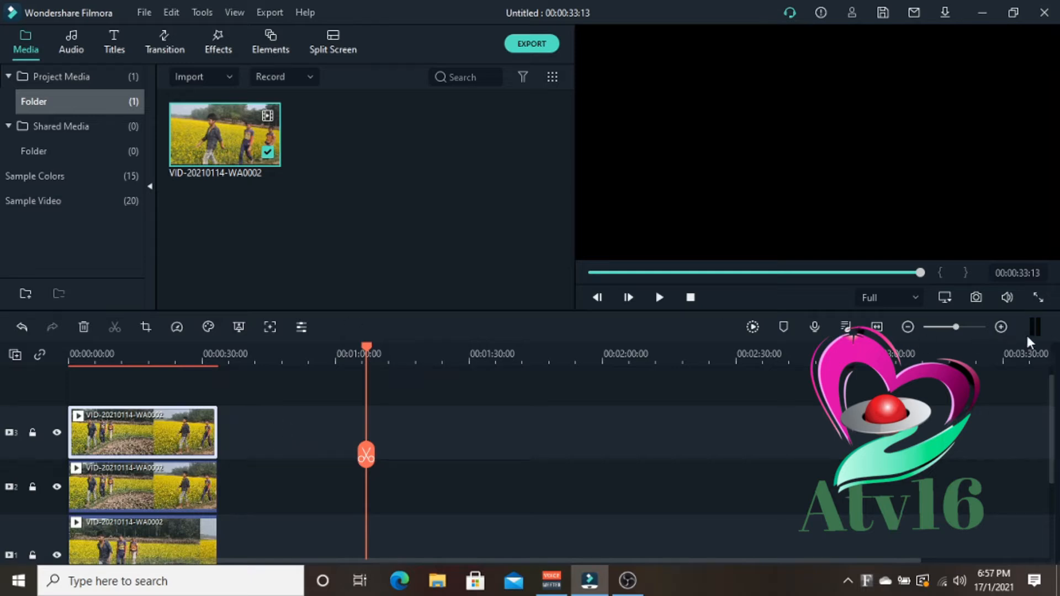
Step: Hide video tracks 1 and 2 so that only the clip on track 3 is visible
{"action": "left_click", "coordinate": [1001, 327]}
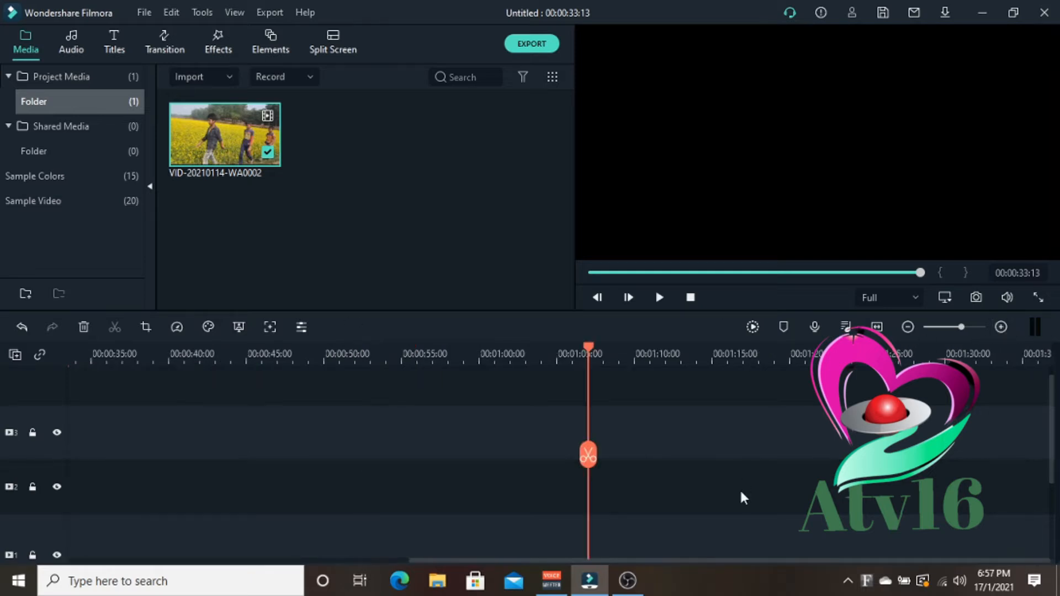
{"action": "scroll", "coordinate": [687, 543], "scroll_direction": "down", "scroll_amount": 1}
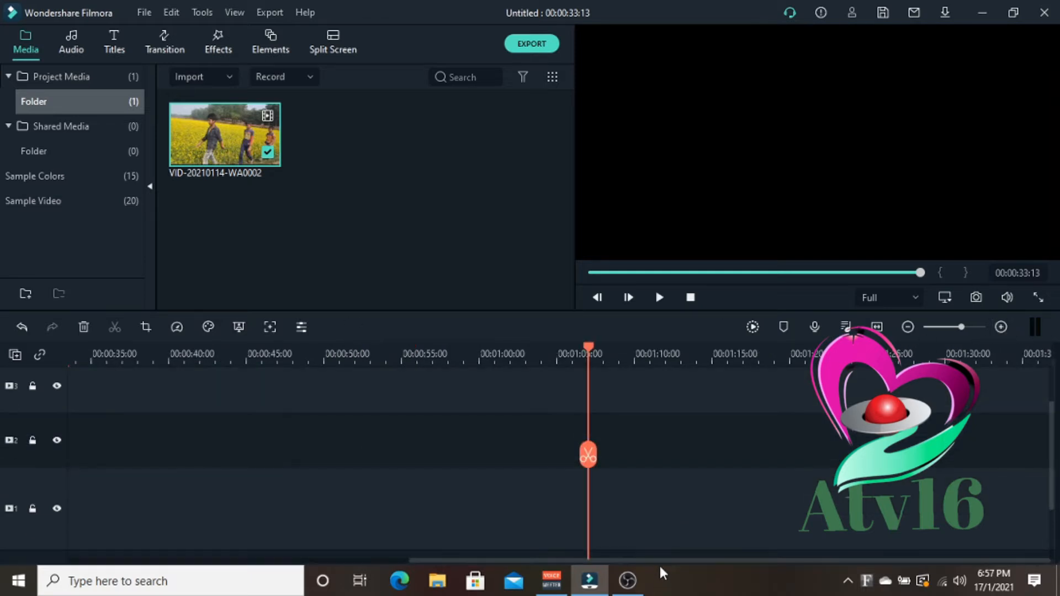
{"action": "left_click_drag", "start_coordinate": [660, 558], "coordinate": [182, 504]}
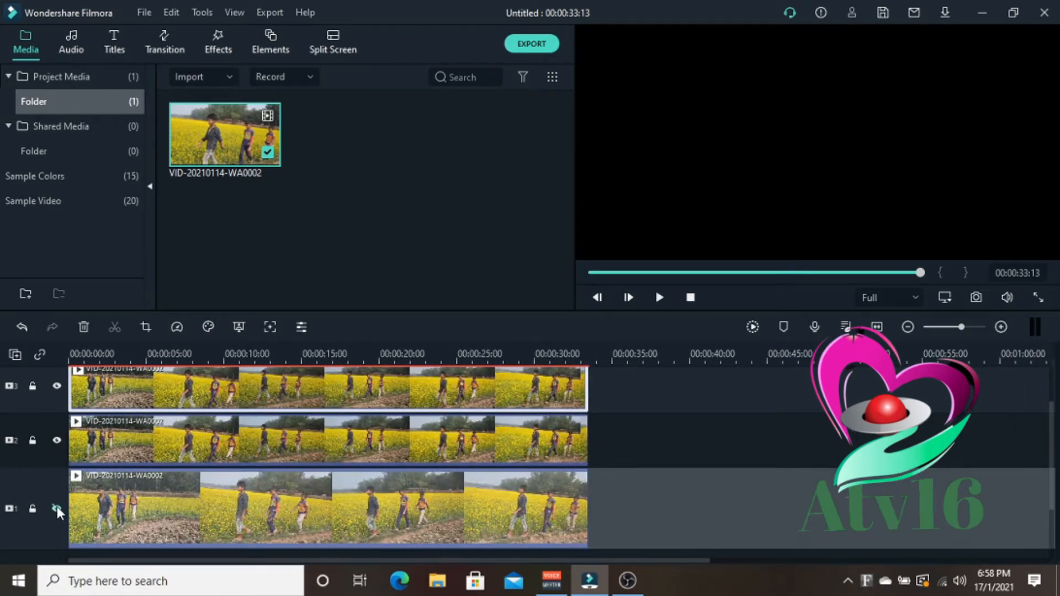
{"action": "left_click", "coordinate": [57, 441]}
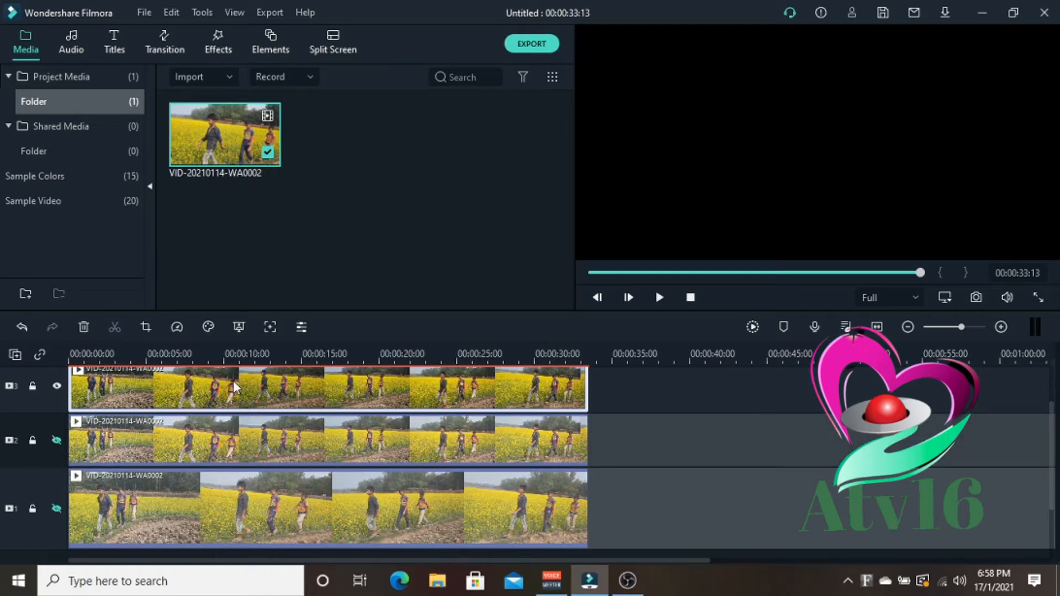
Step: Enable motion tracking on the field video clip on track 3
{"action": "scroll", "coordinate": [738, 433], "scroll_direction": "up", "scroll_amount": 1}
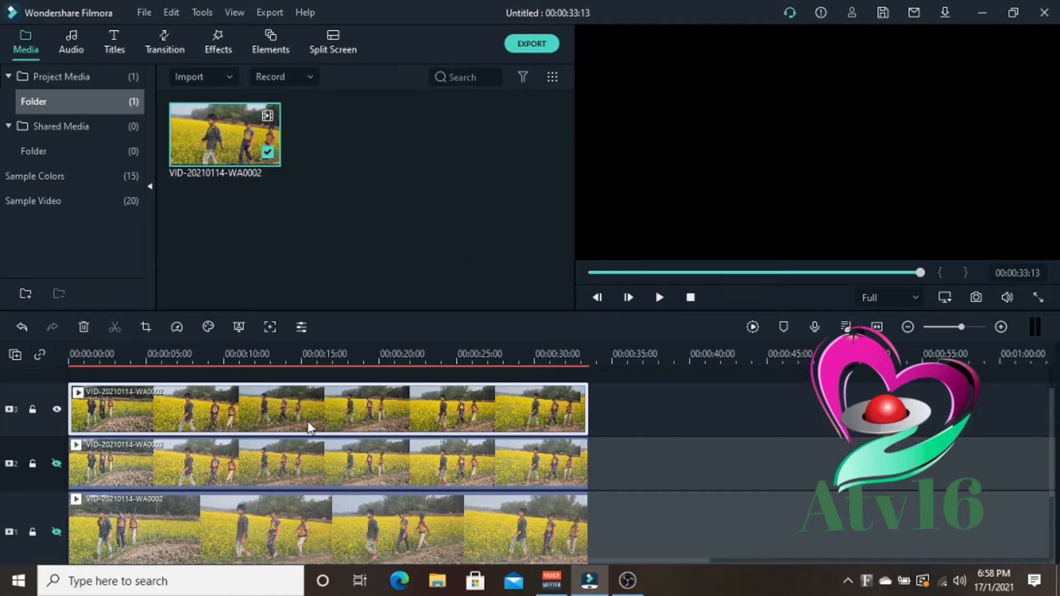
{"action": "double_click", "coordinate": [263, 405]}
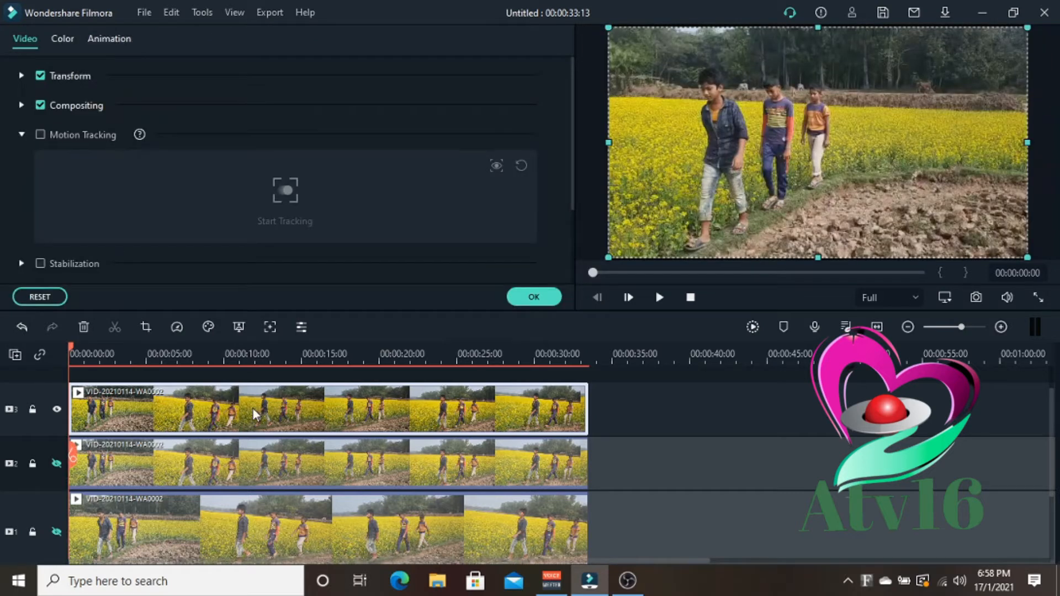
{"action": "left_click", "coordinate": [269, 326]}
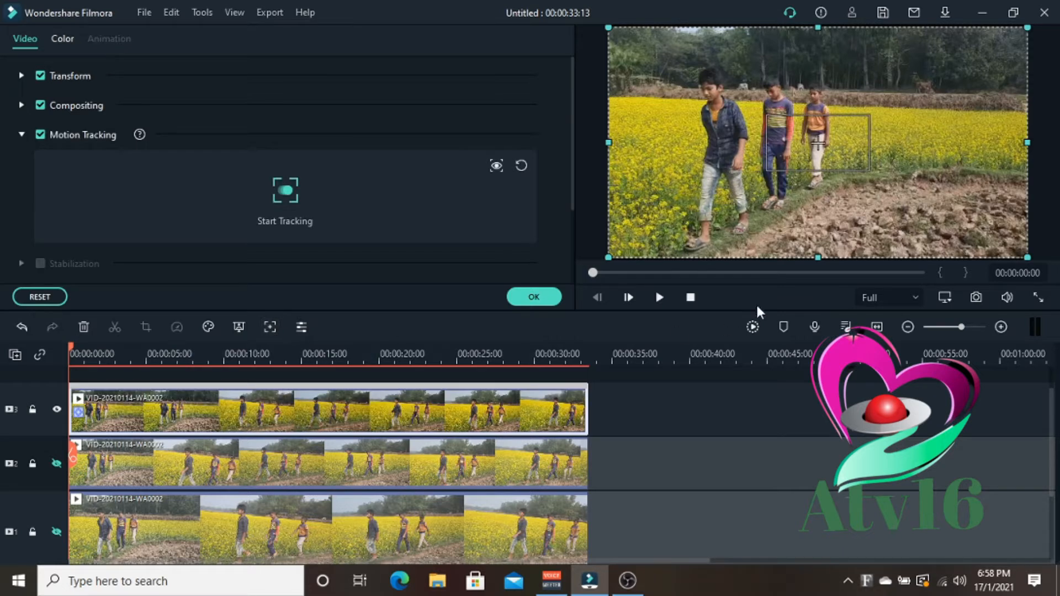
Step: Fit the tracking box around the front boy's head and chest and run motion tracking on the track 3 clip
{"action": "left_click_drag", "start_coordinate": [781, 144], "coordinate": [706, 103]}
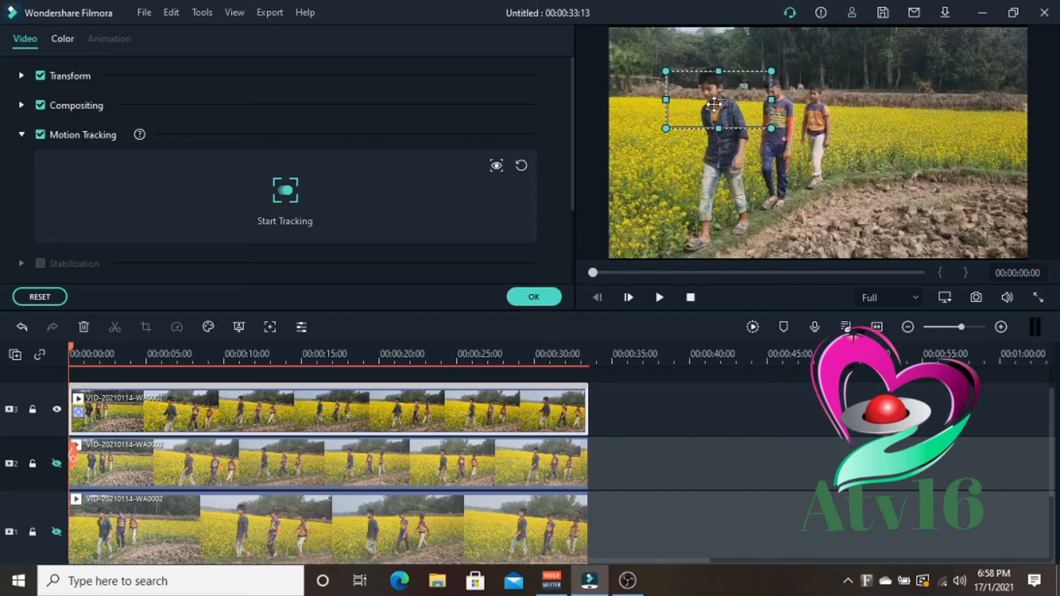
{"action": "left_click_drag", "start_coordinate": [771, 98], "coordinate": [718, 102]}
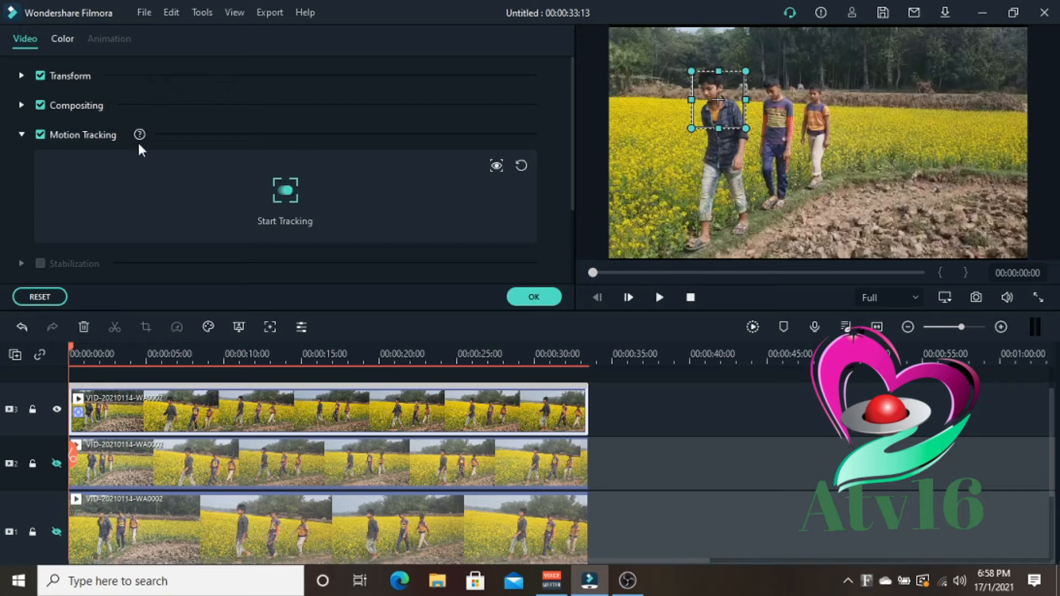
{"action": "left_click", "coordinate": [279, 190]}
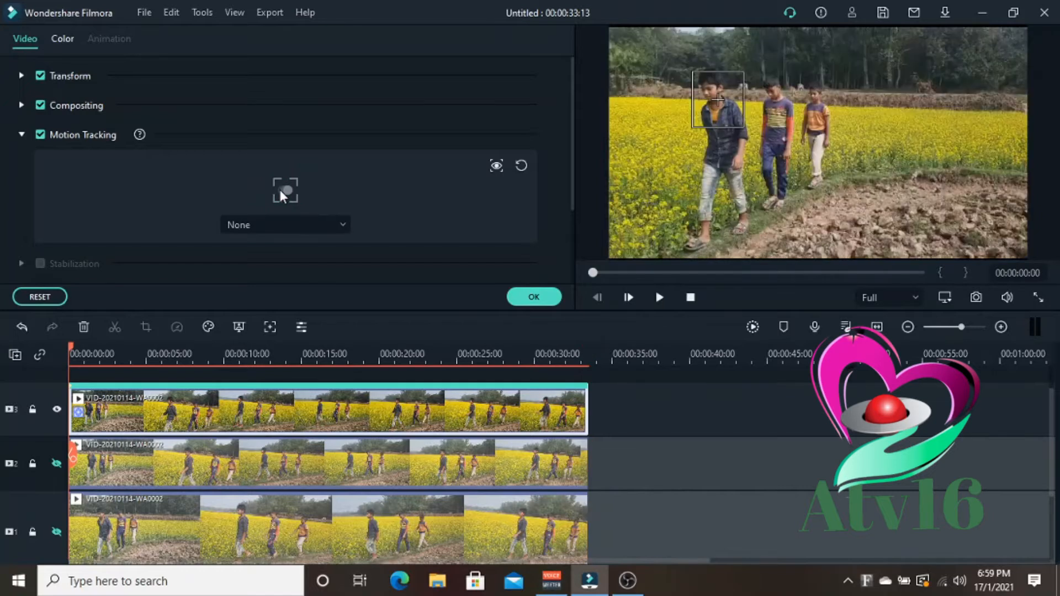
Step: Hide video track 3 and show track 2 so that only the middle clip is visible
{"action": "left_click", "coordinate": [55, 411]}
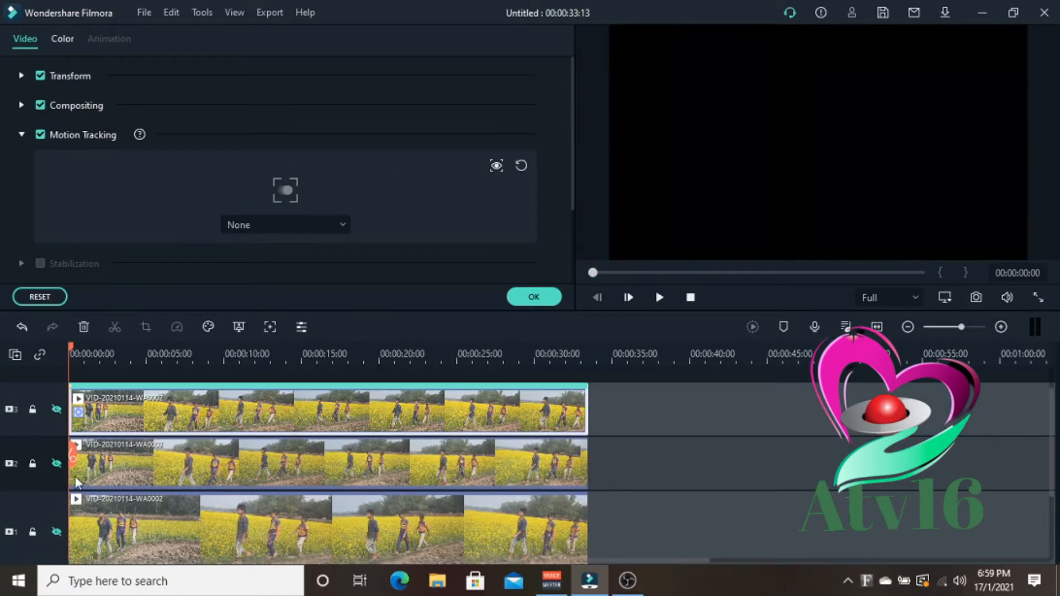
{"action": "left_click", "coordinate": [52, 464]}
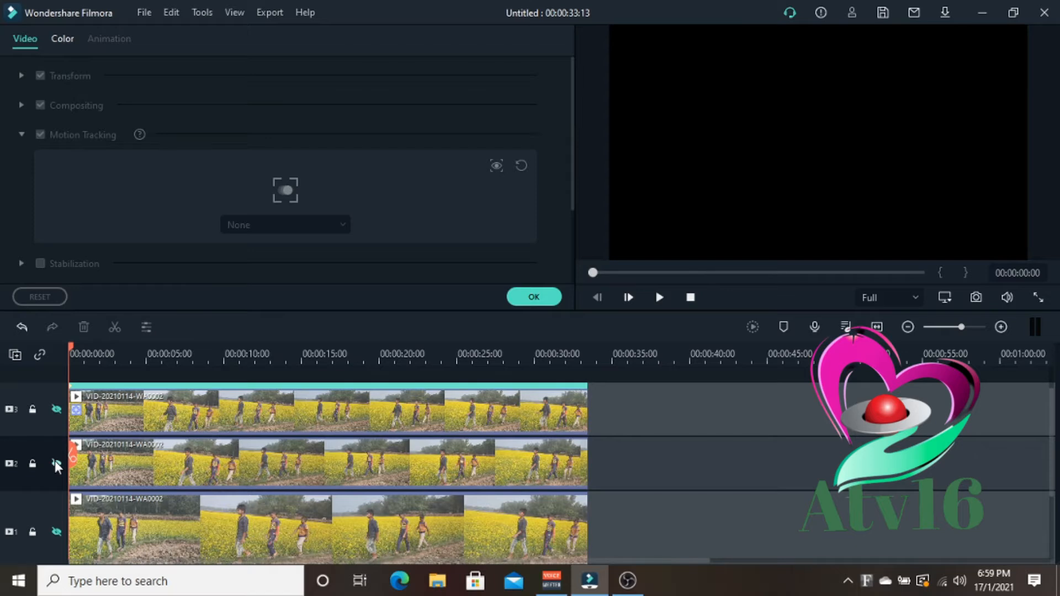
{"action": "left_click", "coordinate": [55, 462]}
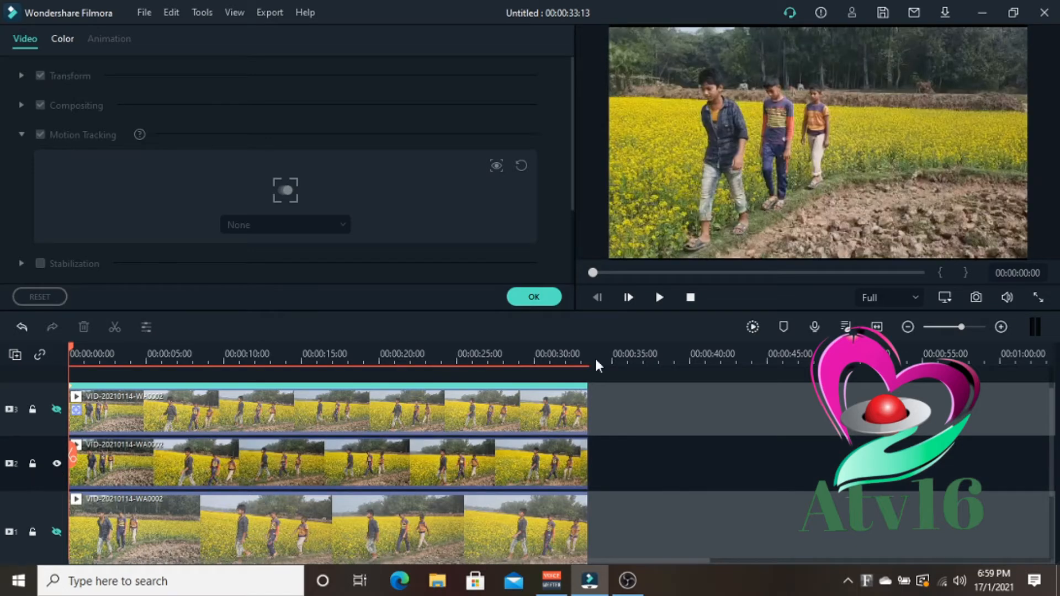
{"action": "left_click", "coordinate": [546, 299]}
Step: Enable motion tracking on the track 2 clip and fit the tracking box around the middle boy's head and chest
{"action": "double_click", "coordinate": [206, 460]}
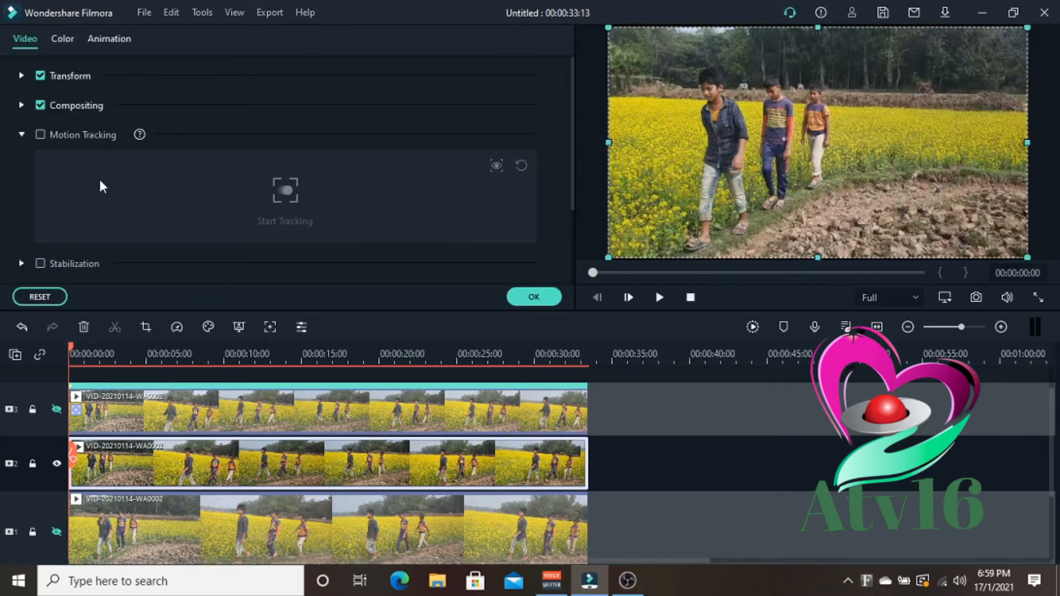
{"action": "left_click", "coordinate": [40, 135]}
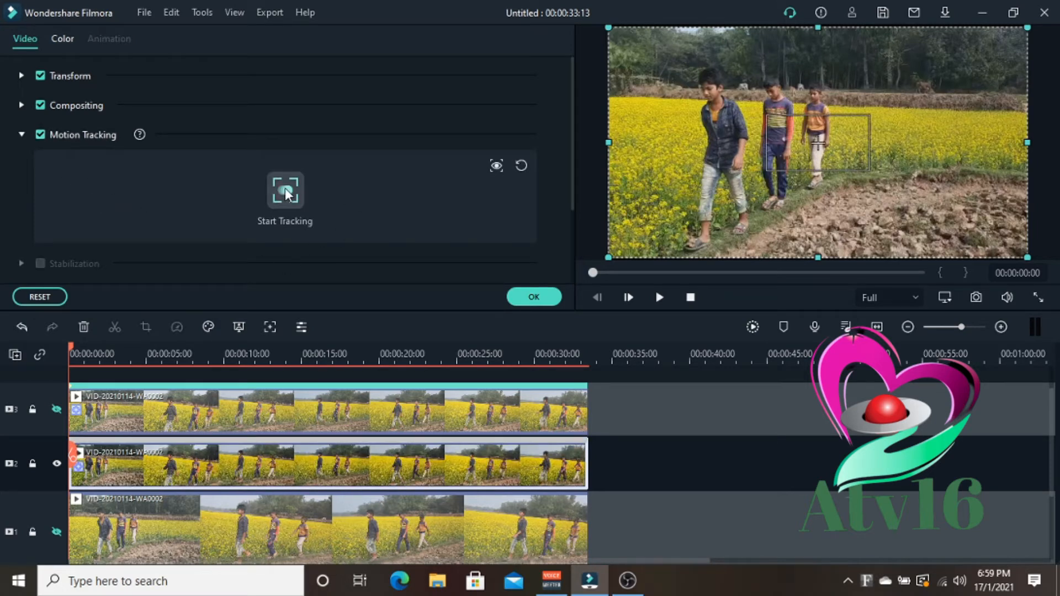
{"action": "left_click_drag", "start_coordinate": [803, 140], "coordinate": [757, 105]}
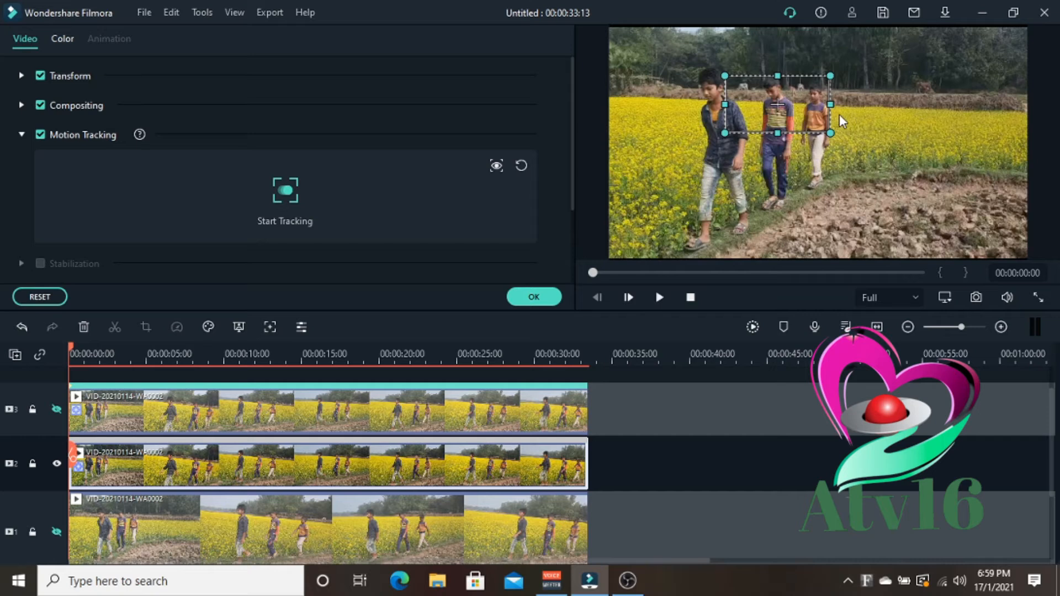
{"action": "left_click_drag", "start_coordinate": [826, 79], "coordinate": [797, 104]}
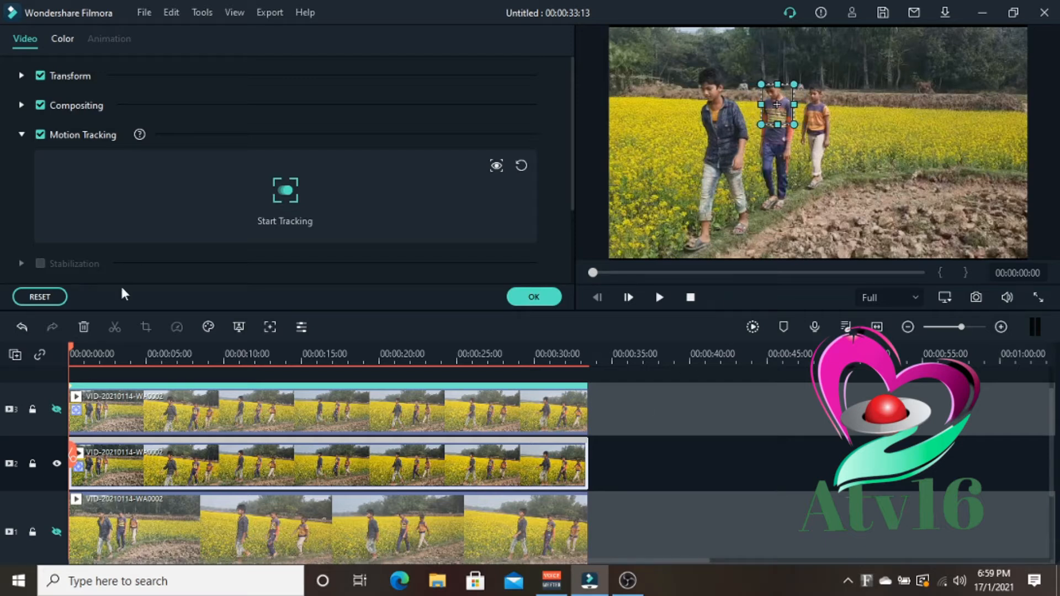
Step: Run motion tracking of the middle boy on the track 2 clip through to completion and close the clip settings
{"action": "left_click", "coordinate": [285, 195]}
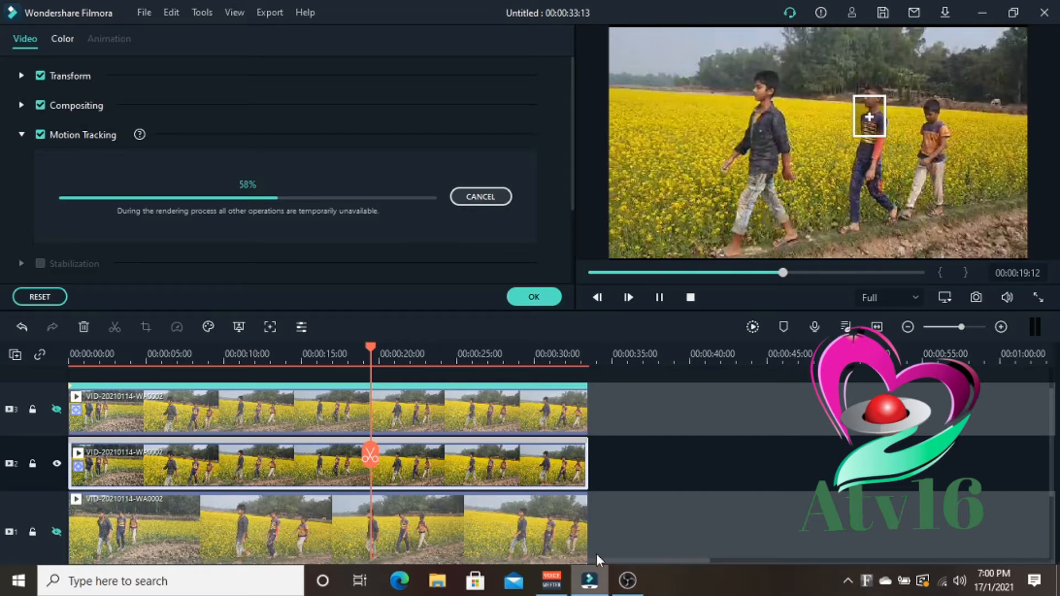
{"action": "left_click", "coordinate": [540, 300]}
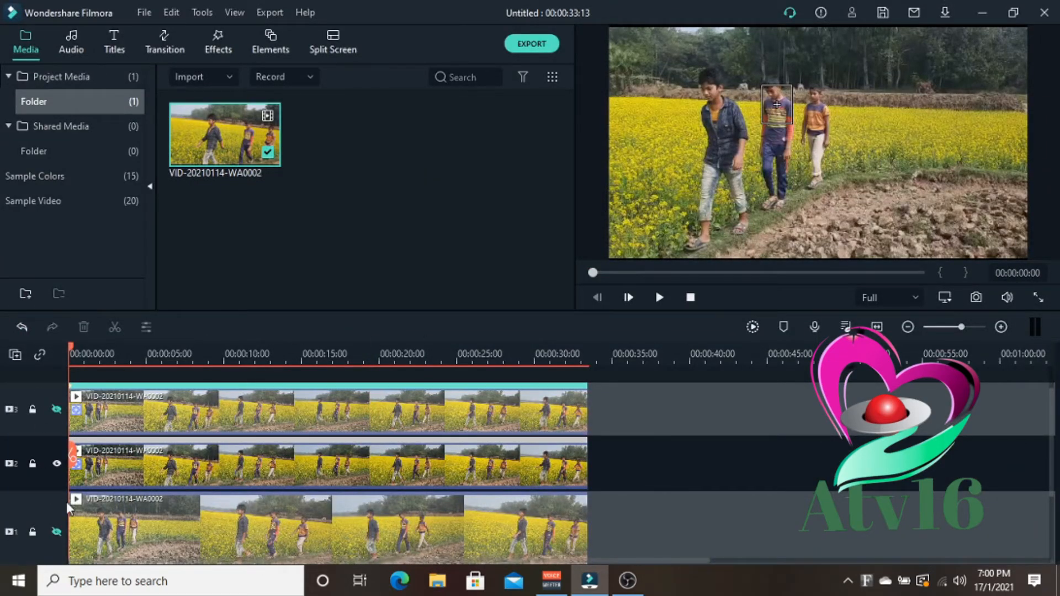
{"action": "double_click", "coordinate": [191, 478]}
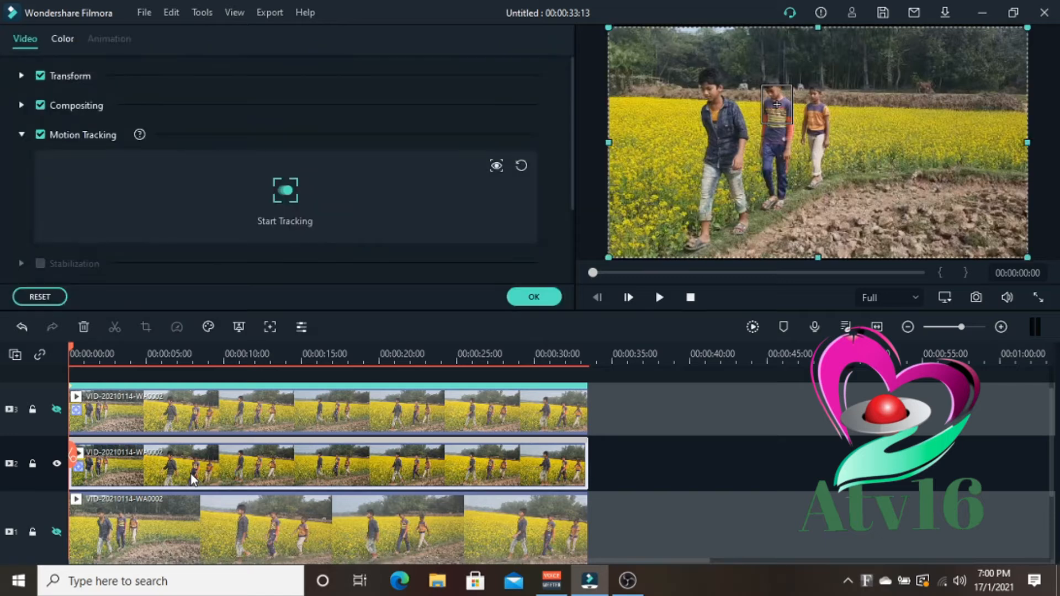
{"action": "left_click", "coordinate": [285, 193]}
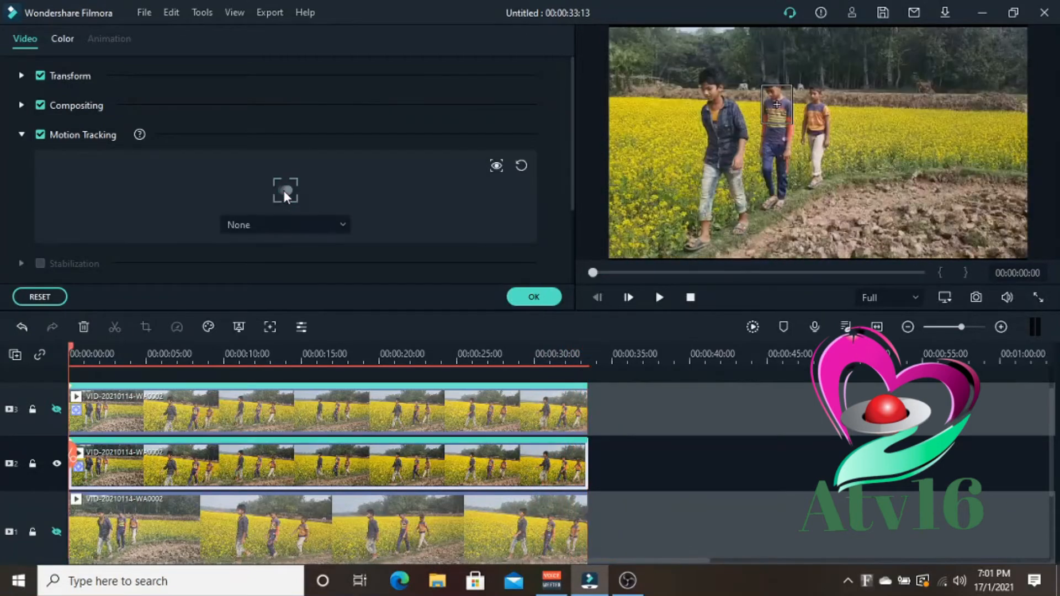
{"action": "left_click", "coordinate": [533, 298]}
{"action": "left_click", "coordinate": [630, 580]}
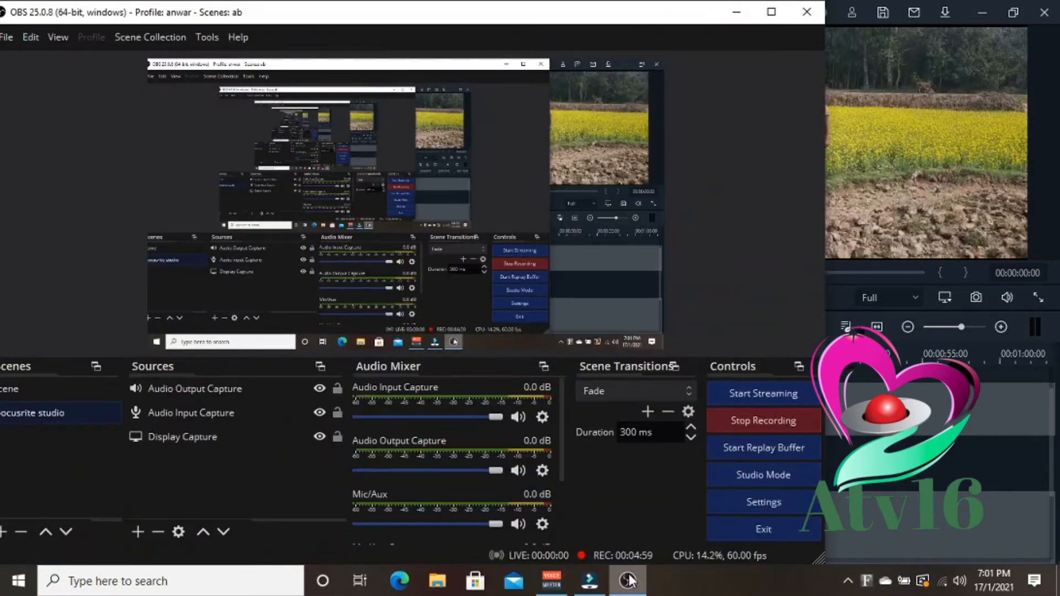
{"action": "left_click", "coordinate": [617, 592]}
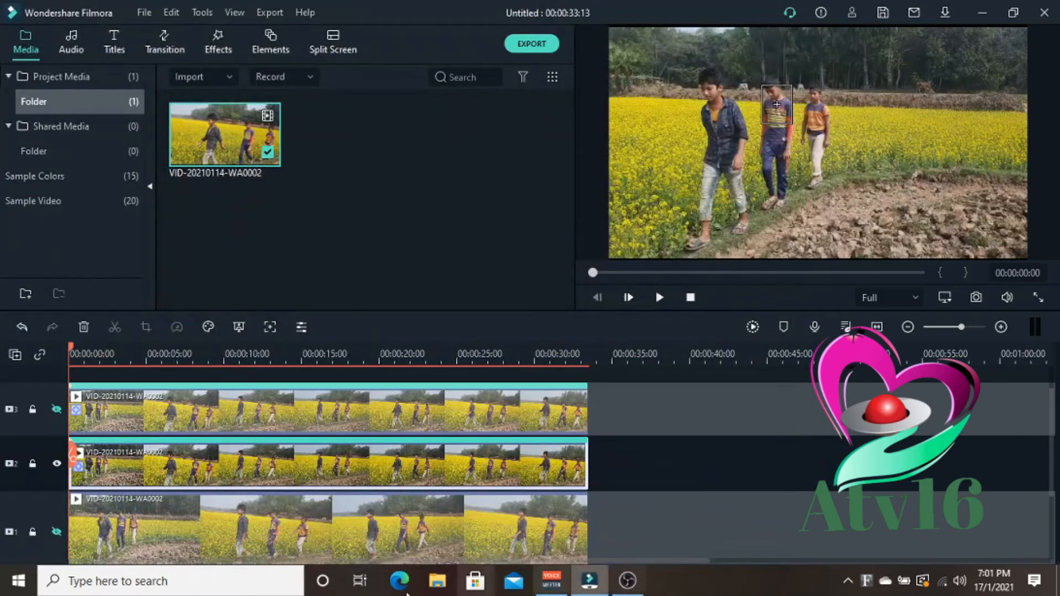
Step: Make only video track 1 visible and enable motion tracking on its field clip
{"action": "left_click", "coordinate": [55, 465]}
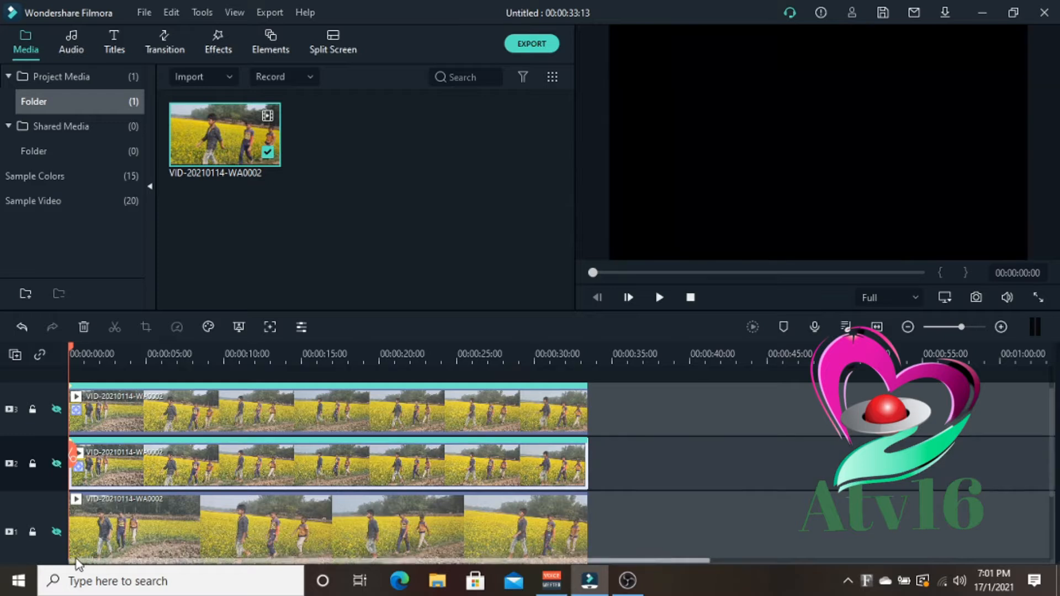
{"action": "left_click", "coordinate": [56, 532]}
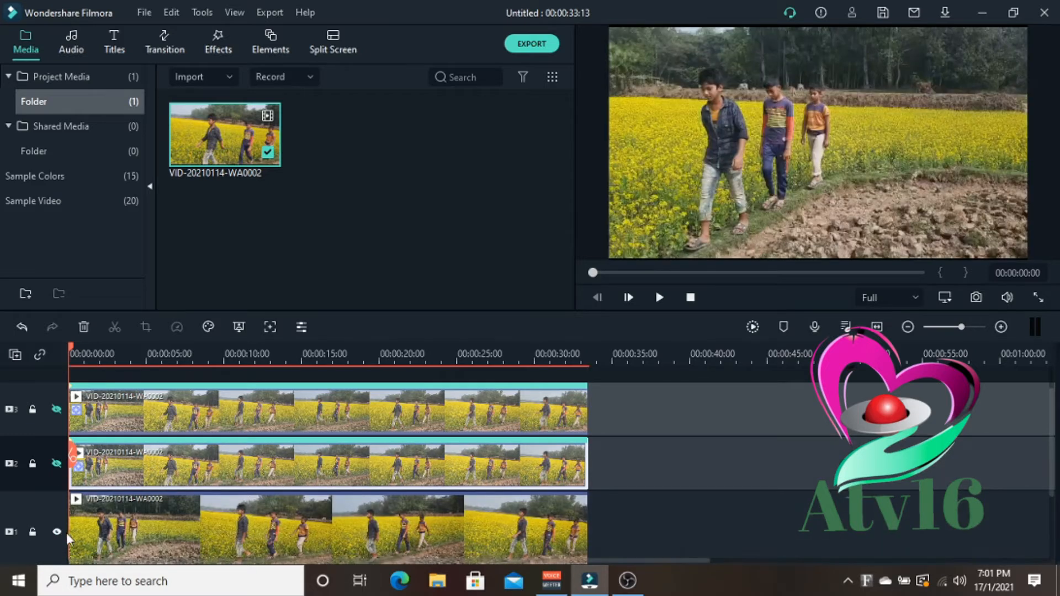
{"action": "double_click", "coordinate": [273, 534]}
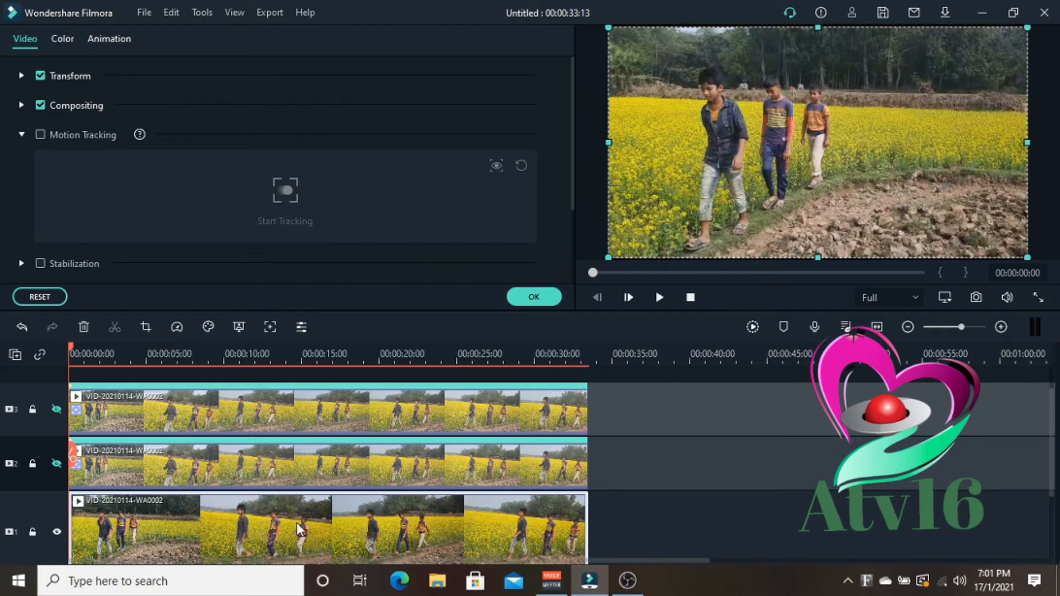
{"action": "left_click", "coordinate": [270, 328]}
Step: Fit the tracking box around the last boy's chest and run motion tracking on the track 1 clip
{"action": "left_click_drag", "start_coordinate": [826, 164], "coordinate": [836, 125]}
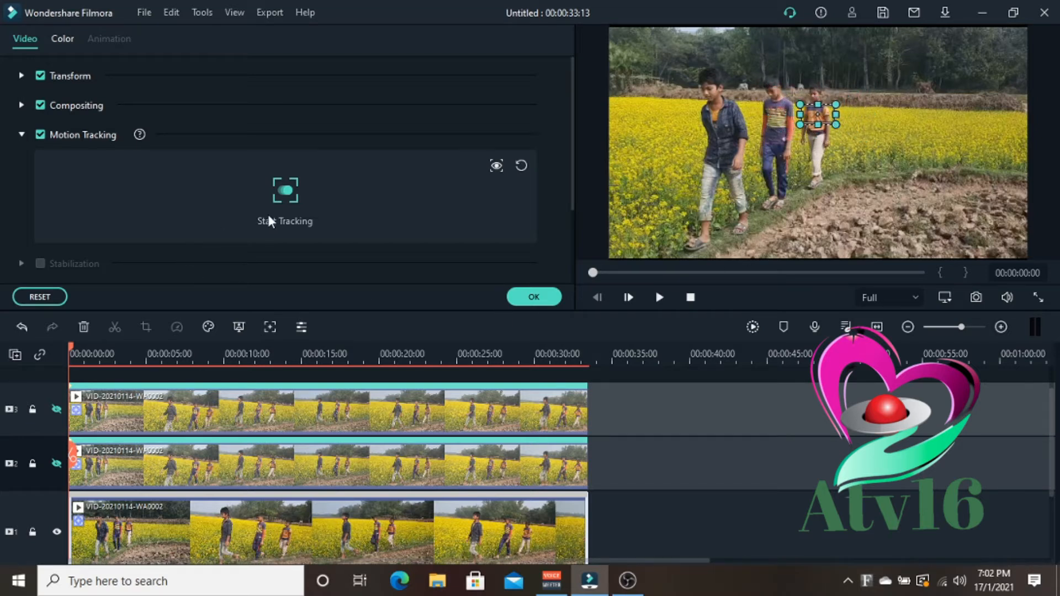
{"action": "left_click", "coordinate": [286, 191]}
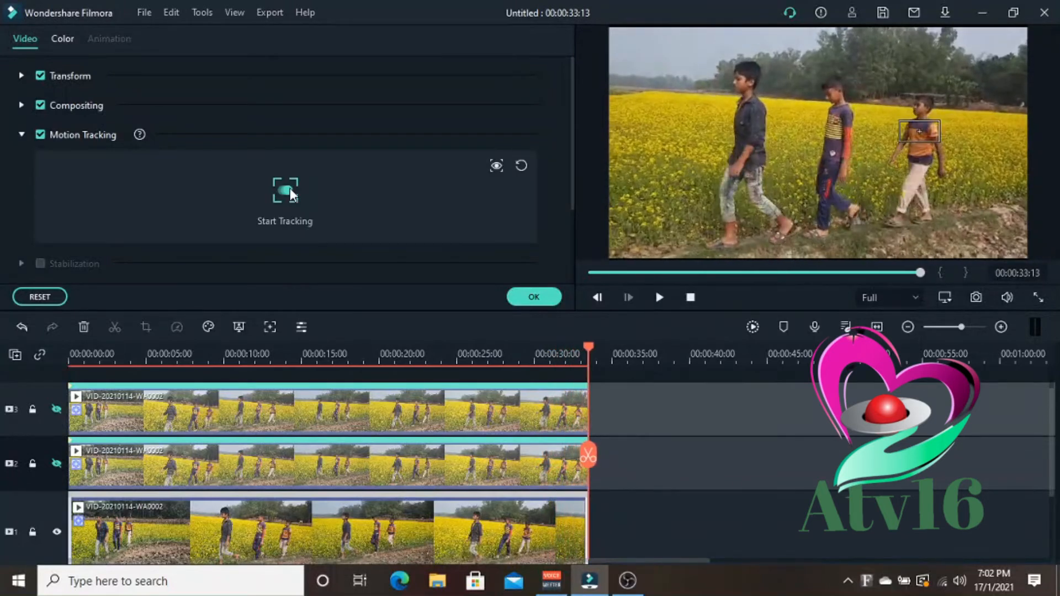
{"action": "left_click", "coordinate": [548, 299]}
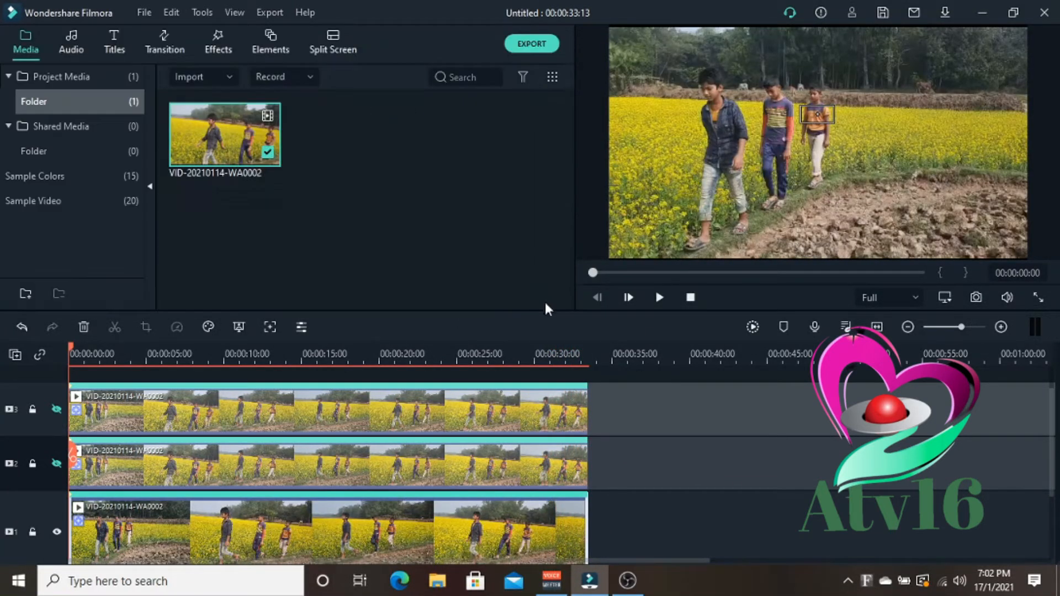
Step: Hide video track 1 and show track 3 again
{"action": "left_click", "coordinate": [56, 531]}
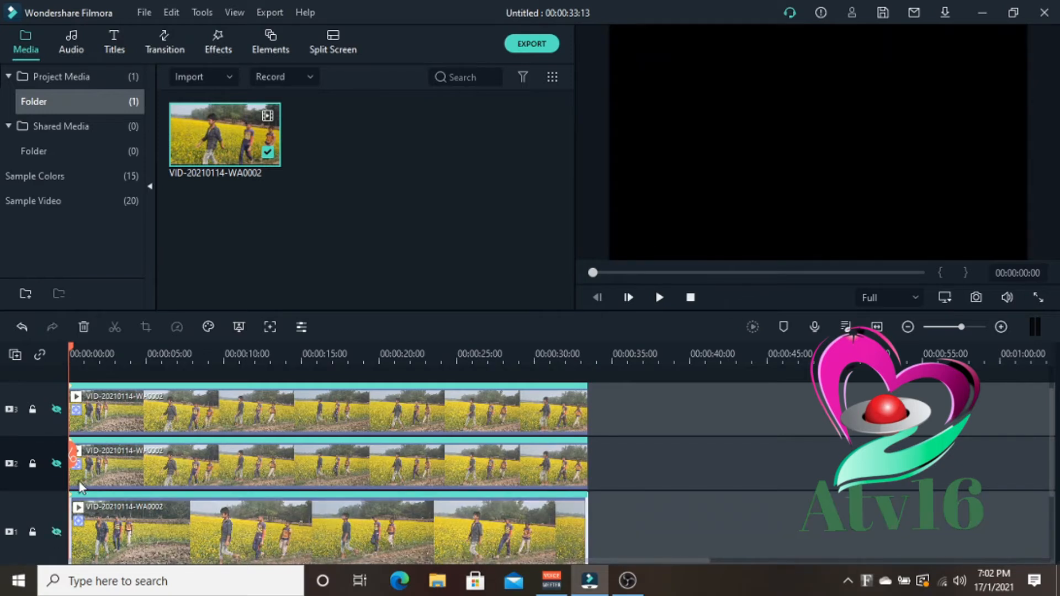
{"action": "left_click", "coordinate": [56, 409]}
Step: Add a Default Title at the start of the timeline on a new track above the track 3 clip
{"action": "scroll", "coordinate": [145, 414], "scroll_direction": "up", "scroll_amount": 1}
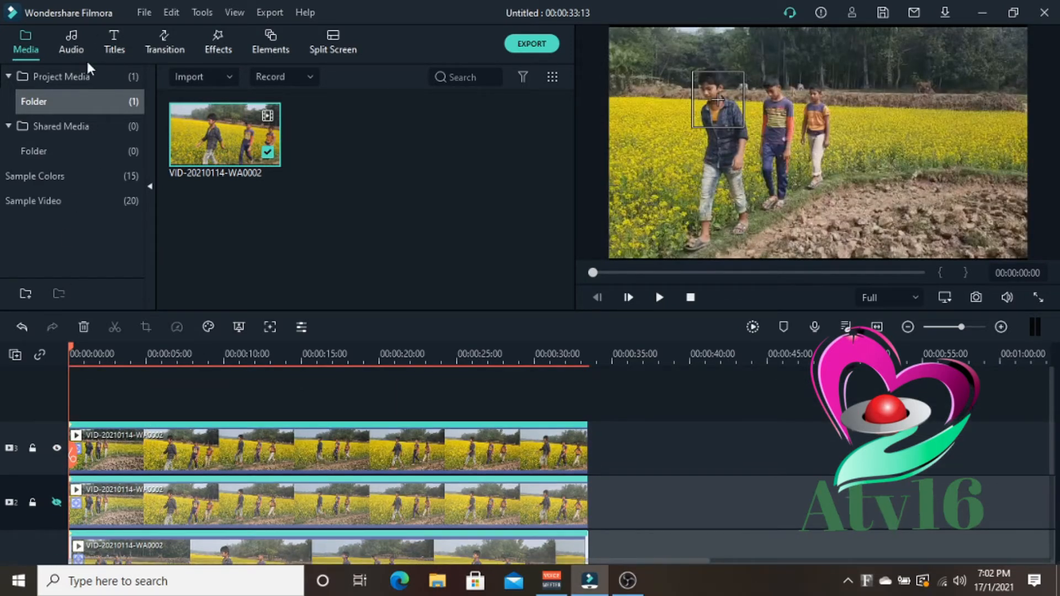
{"action": "left_click", "coordinate": [116, 48]}
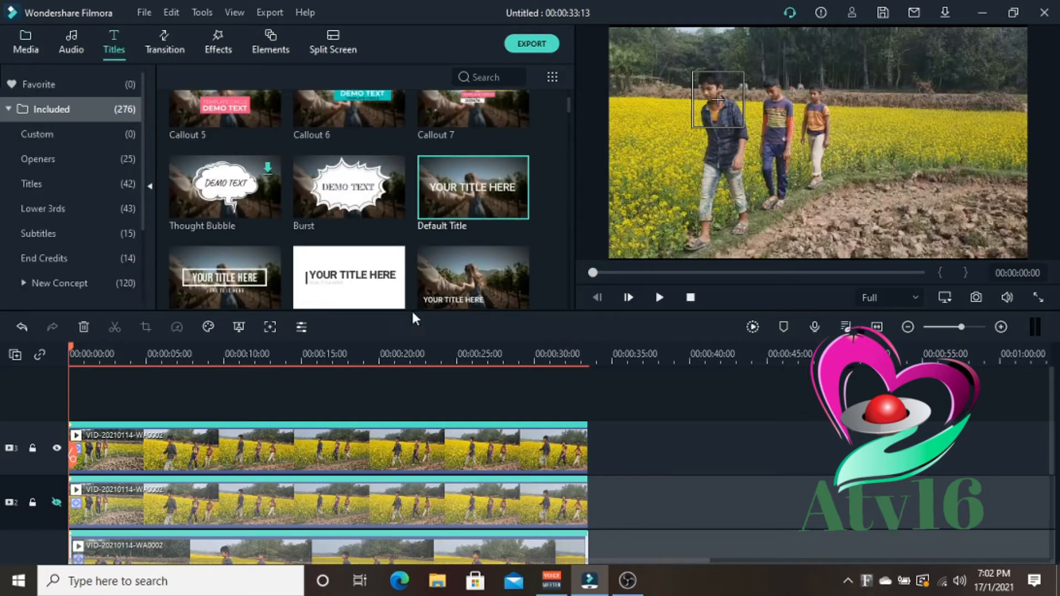
{"action": "left_click_drag", "start_coordinate": [329, 389], "coordinate": [118, 389]}
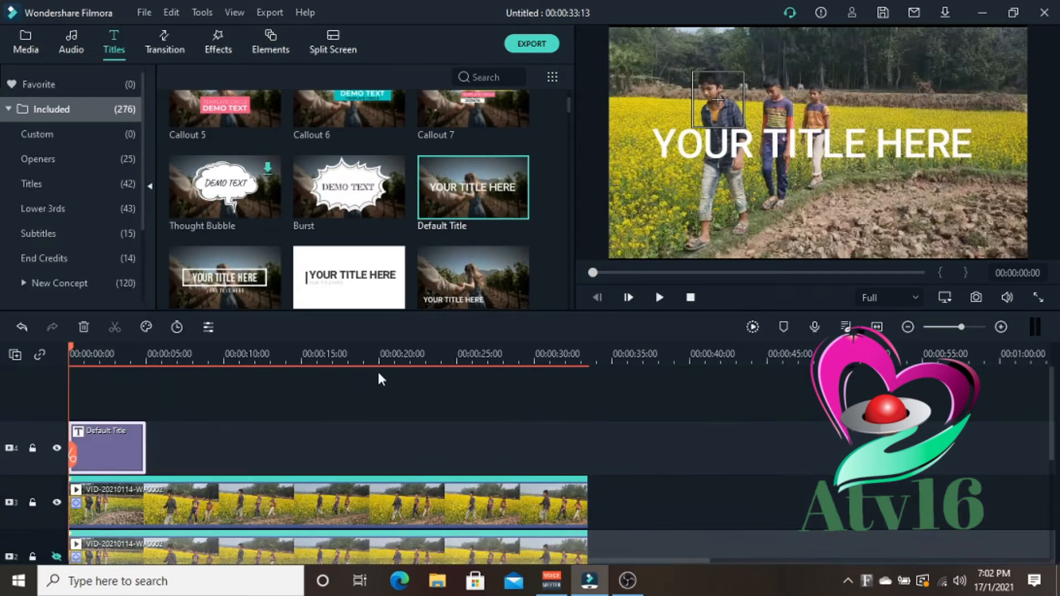
Step: Replace the placeholder text of the Default Title with the front boy's first name
{"action": "double_click", "coordinate": [108, 446]}
{"action": "left_click", "coordinate": [378, 104]}
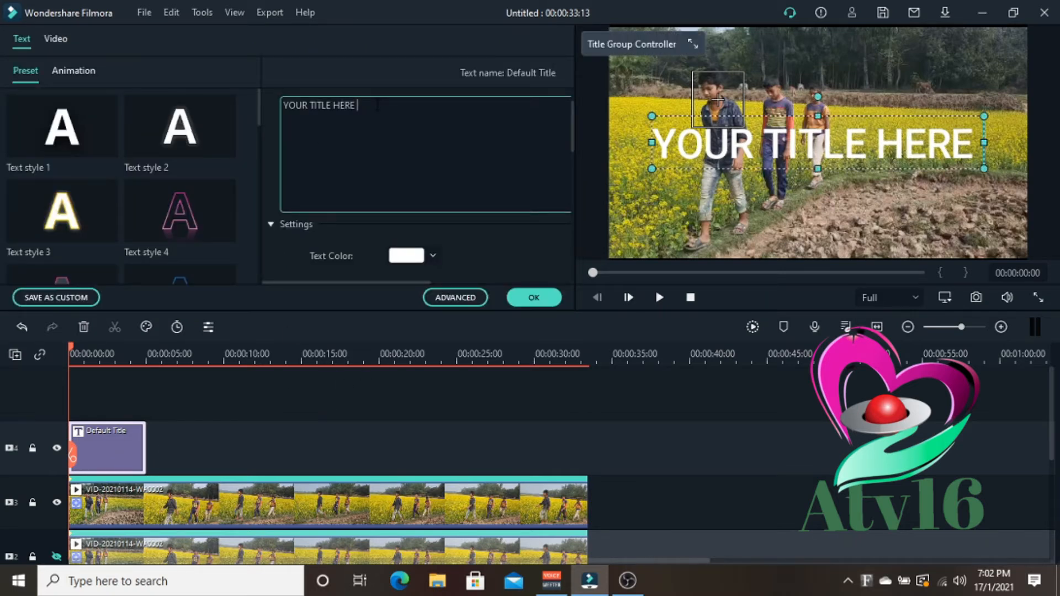
{"action": "key", "text": "BackSpace"}
{"action": "key", "text": "BackSpace"}
{"action": "key", "text": "BackSpace"}
{"action": "key", "text": "BackSpace"}
{"action": "key", "text": "BackSpace"}
{"action": "key", "text": "BackSpace"}
{"action": "key", "text": "BackSpace"}
{"action": "key", "text": "BackSpace"}
{"action": "key", "text": "BackSpace"}
{"action": "key", "text": "BackSpace"}
{"action": "key", "text": "BackSpace"}
{"action": "key", "text": "BackSpace"}
{"action": "key", "text": "BackSpace"}
{"action": "key", "text": "BackSpace"}
{"action": "key", "text": "BackSpace"}
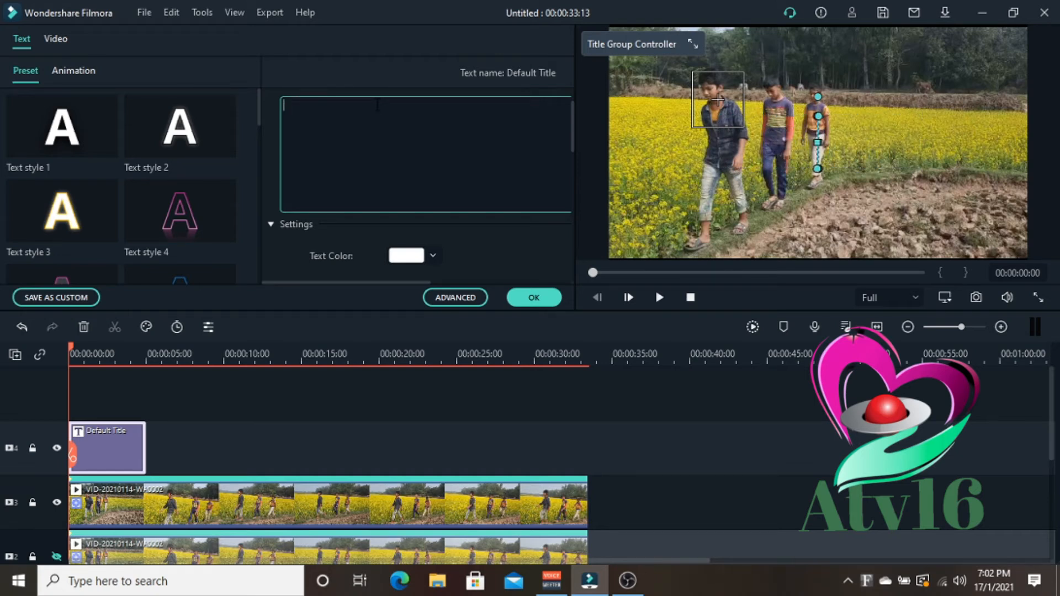
{"action": "type", "text": "jisan"}
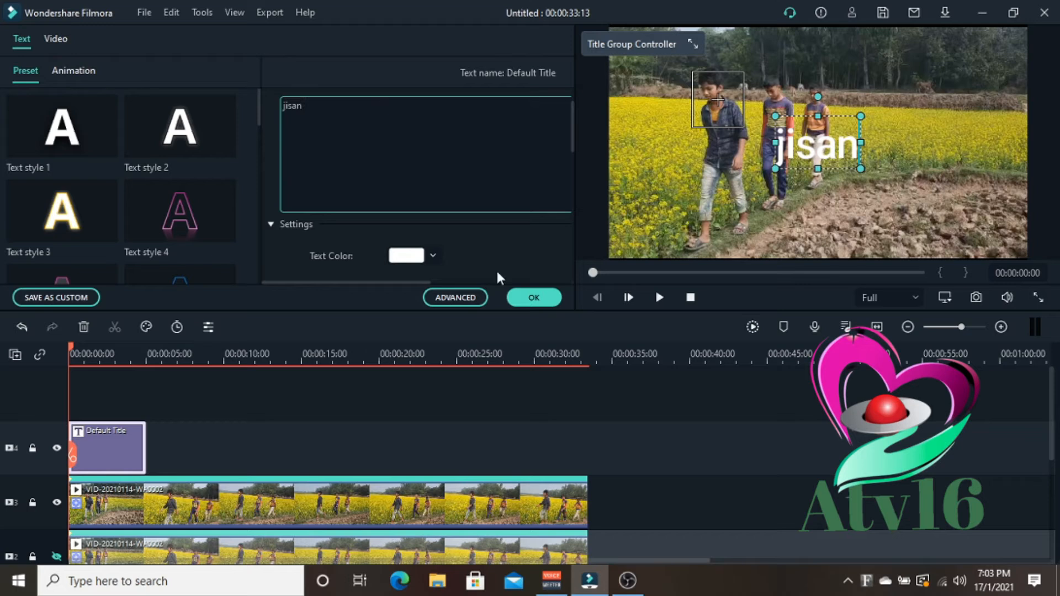
Step: Colour the name title dark purple and place it beside the front boy's head
{"action": "left_click", "coordinate": [411, 260]}
{"action": "left_click", "coordinate": [409, 317]}
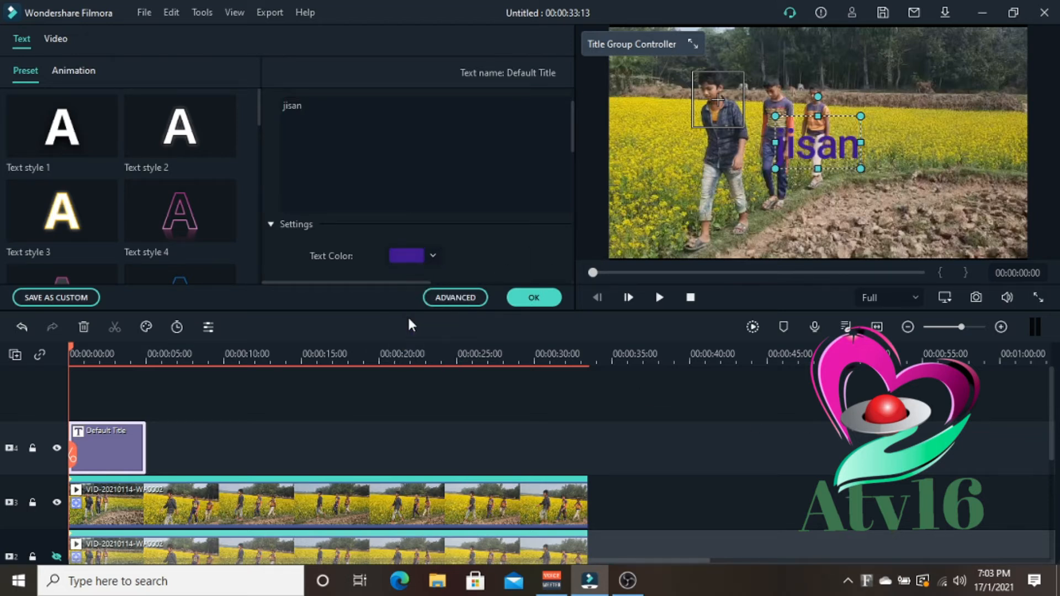
{"action": "left_click_drag", "start_coordinate": [817, 156], "coordinate": [660, 93]}
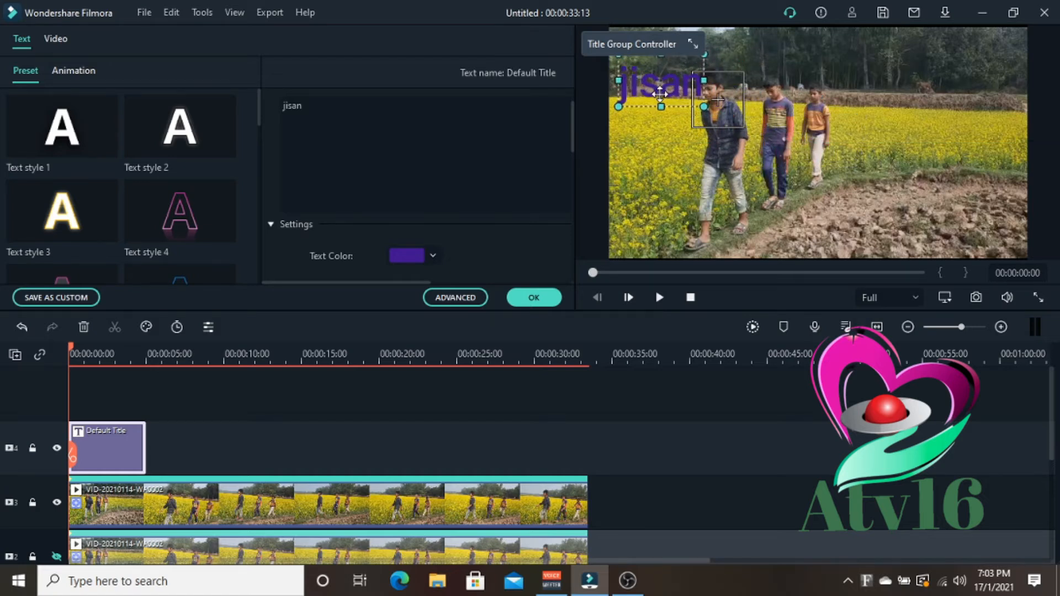
Step: Set the name title's font size to 68 and apply the title edits
{"action": "scroll", "coordinate": [531, 161], "scroll_direction": "up", "scroll_amount": 1}
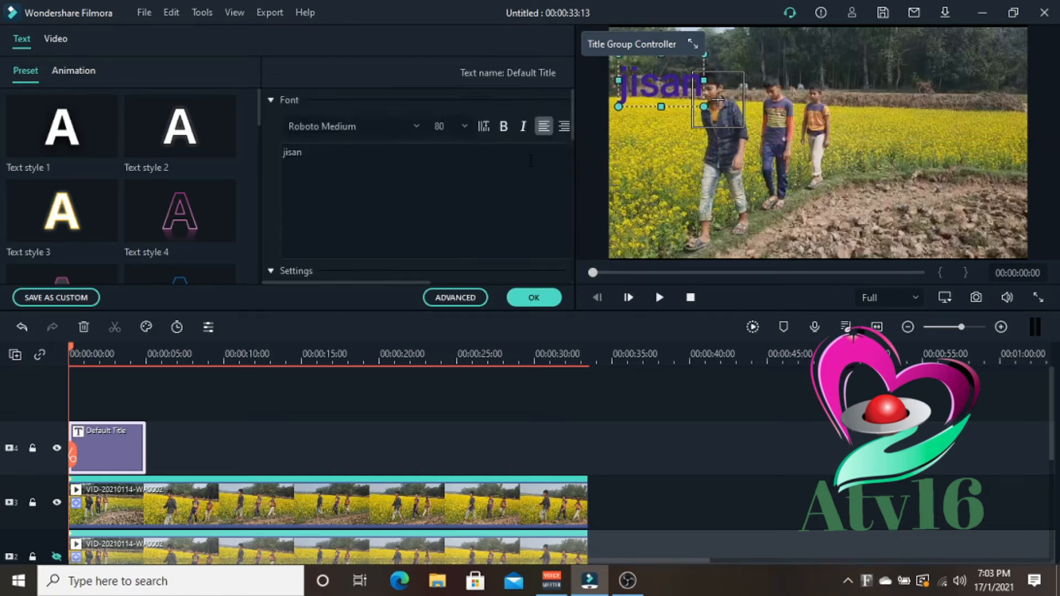
{"action": "left_click", "coordinate": [465, 126]}
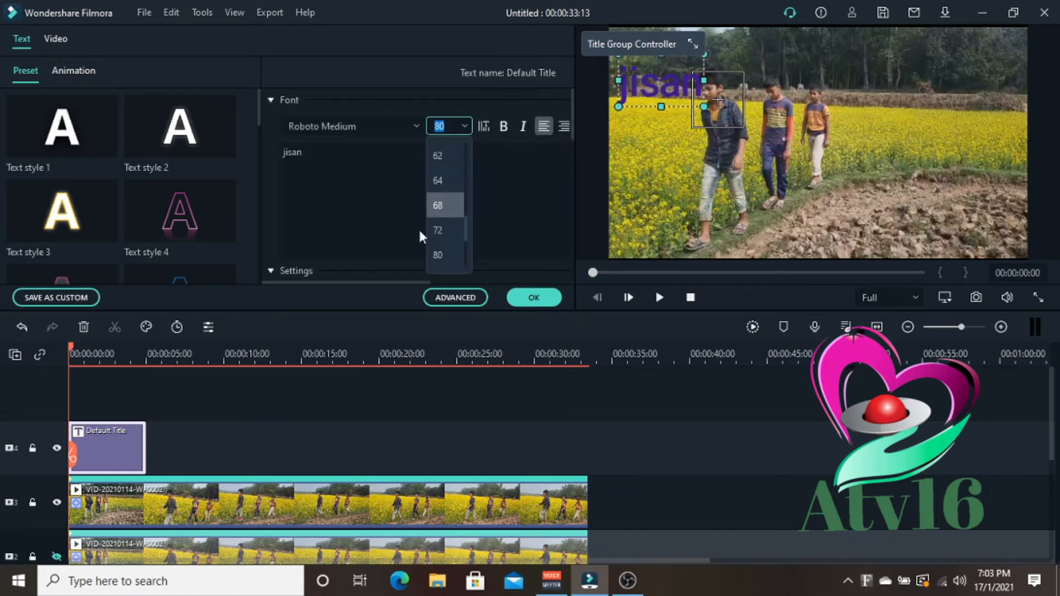
{"action": "left_click", "coordinate": [441, 205]}
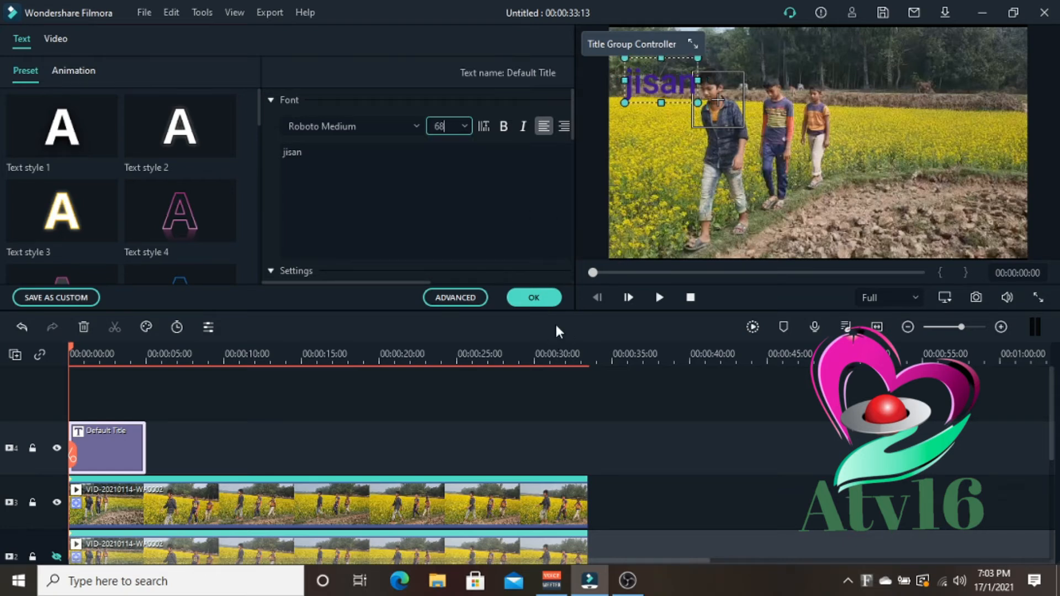
{"action": "left_click", "coordinate": [534, 297]}
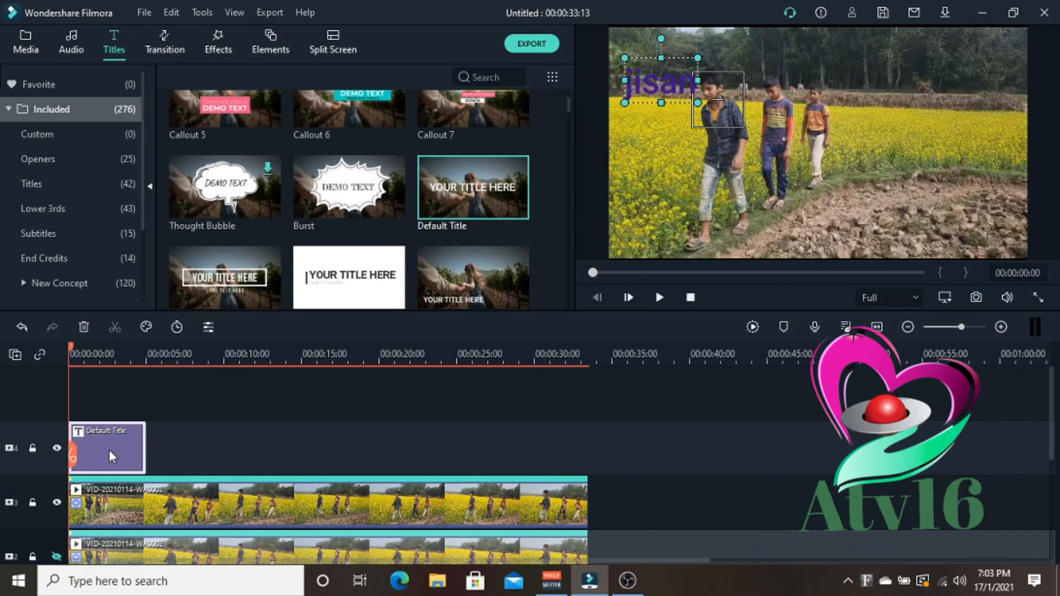
Step: Extend the front boy's name title to the end of the video and attach it to the track 3 clip's motion tracking
{"action": "left_click_drag", "start_coordinate": [145, 449], "coordinate": [587, 481]}
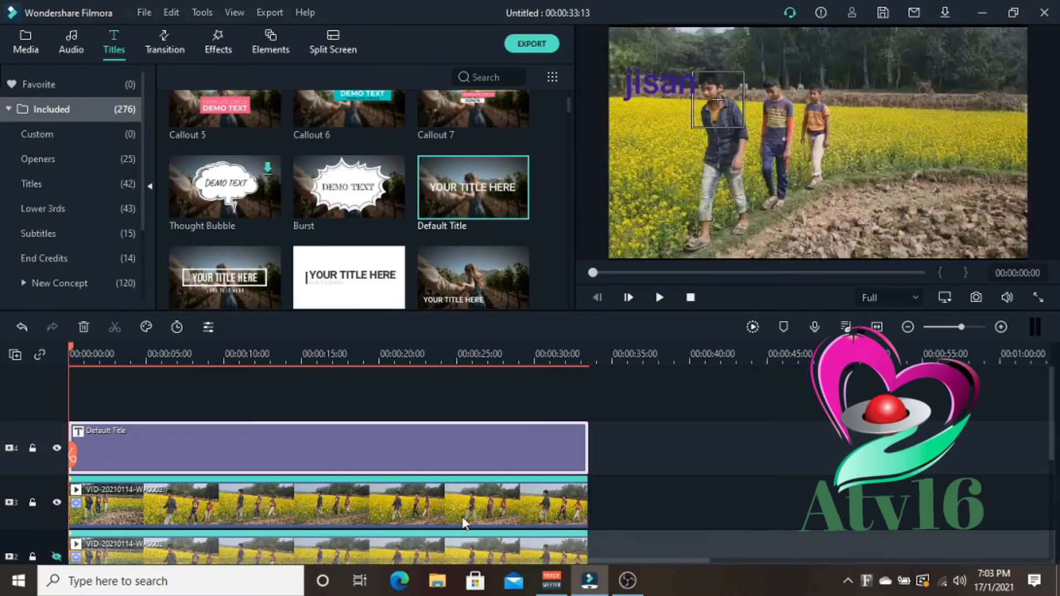
{"action": "scroll", "coordinate": [244, 489], "scroll_direction": "down", "scroll_amount": 1}
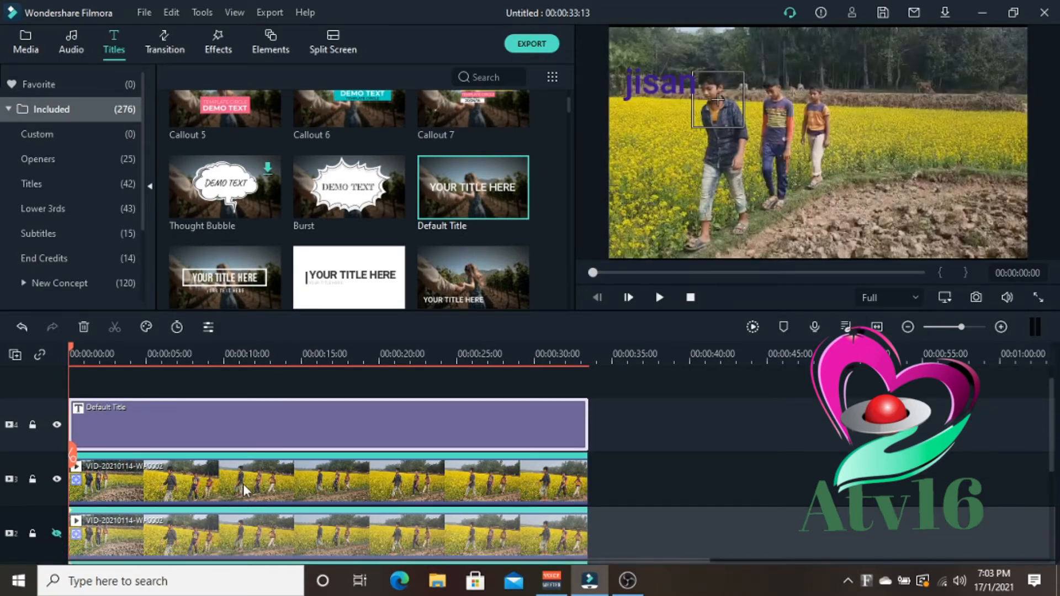
{"action": "double_click", "coordinate": [285, 479]}
{"action": "left_click", "coordinate": [300, 226]}
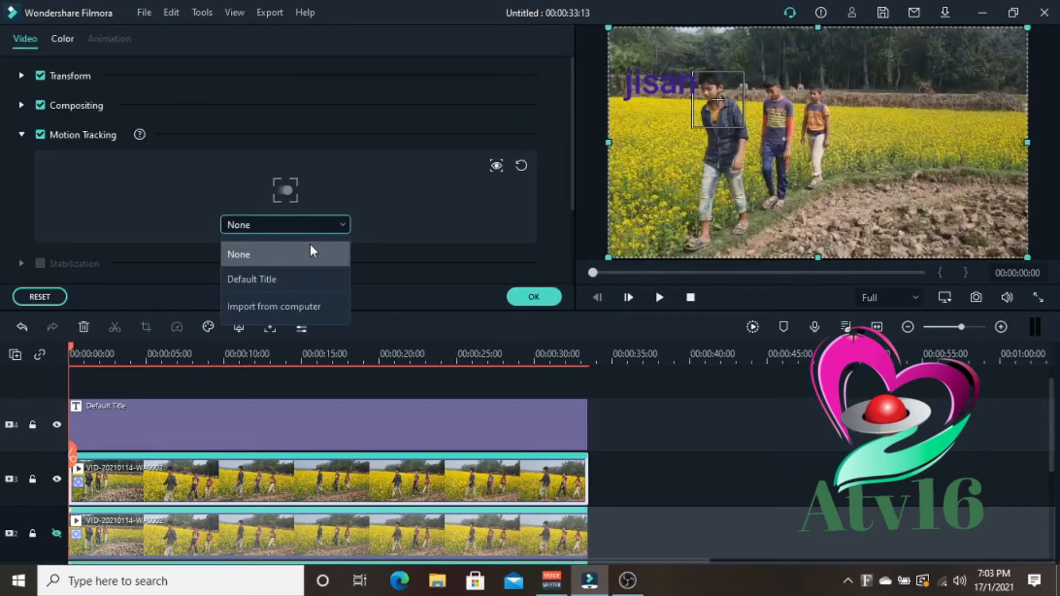
{"action": "left_click", "coordinate": [300, 278]}
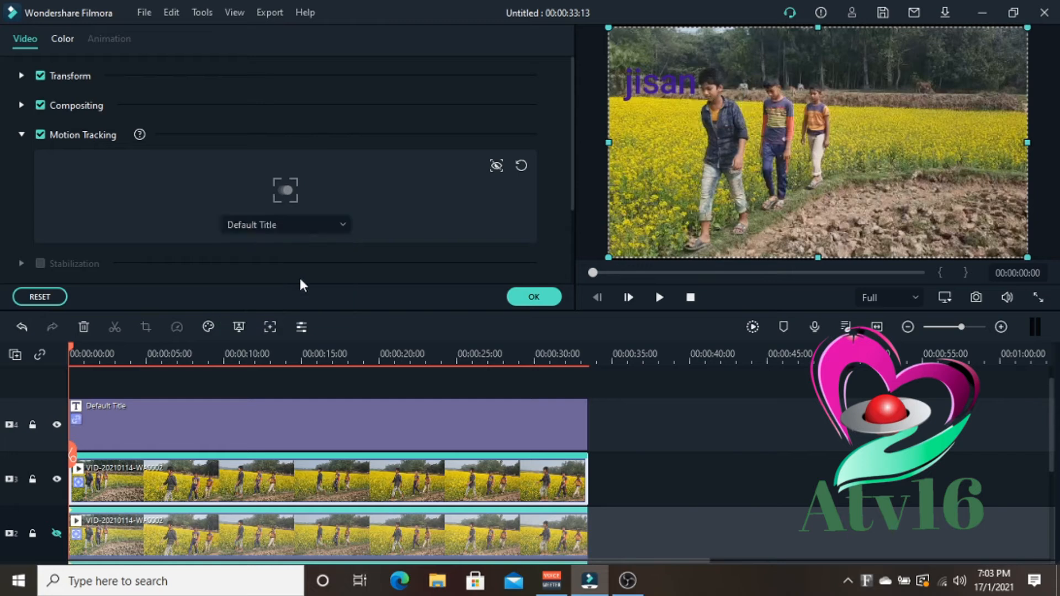
{"action": "left_click", "coordinate": [548, 297]}
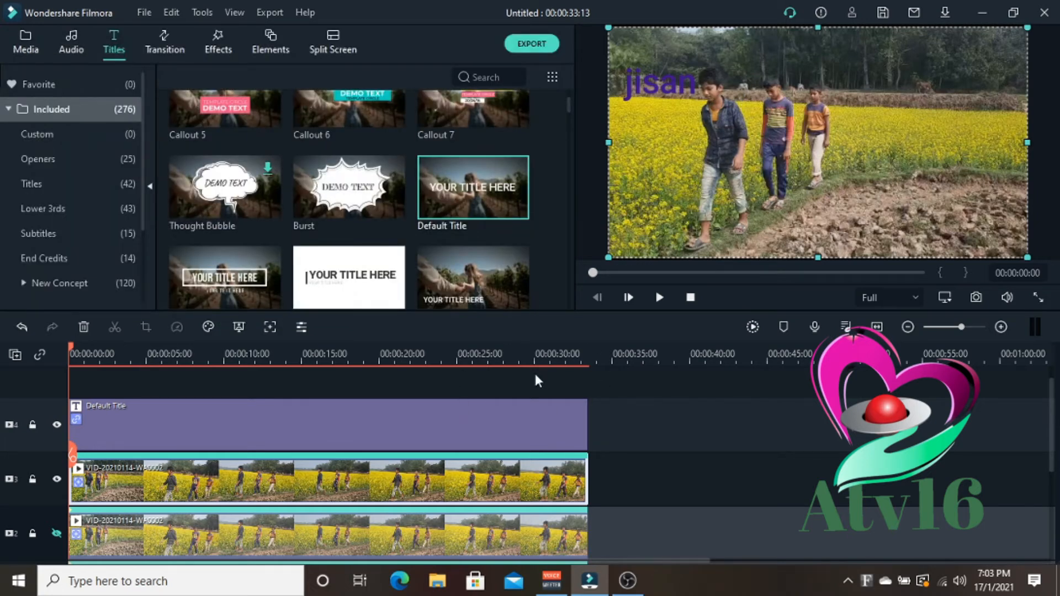
Step: Hide the front boy's title on track 4 and the clip on track 3, and show the clip on track 2
{"action": "scroll", "coordinate": [535, 374], "scroll_direction": "up", "scroll_amount": 1}
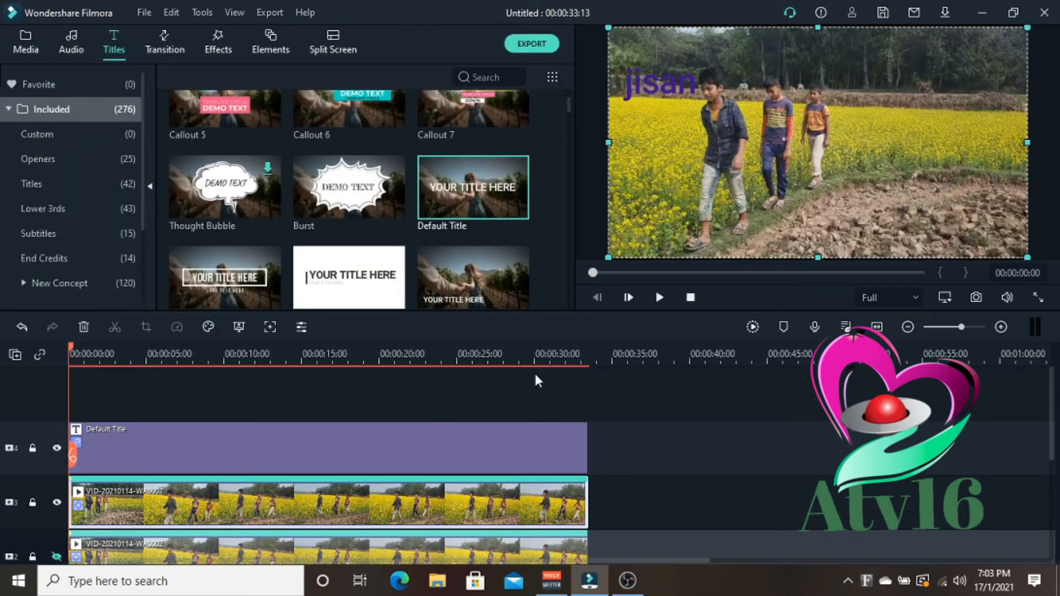
{"action": "left_click", "coordinate": [56, 449]}
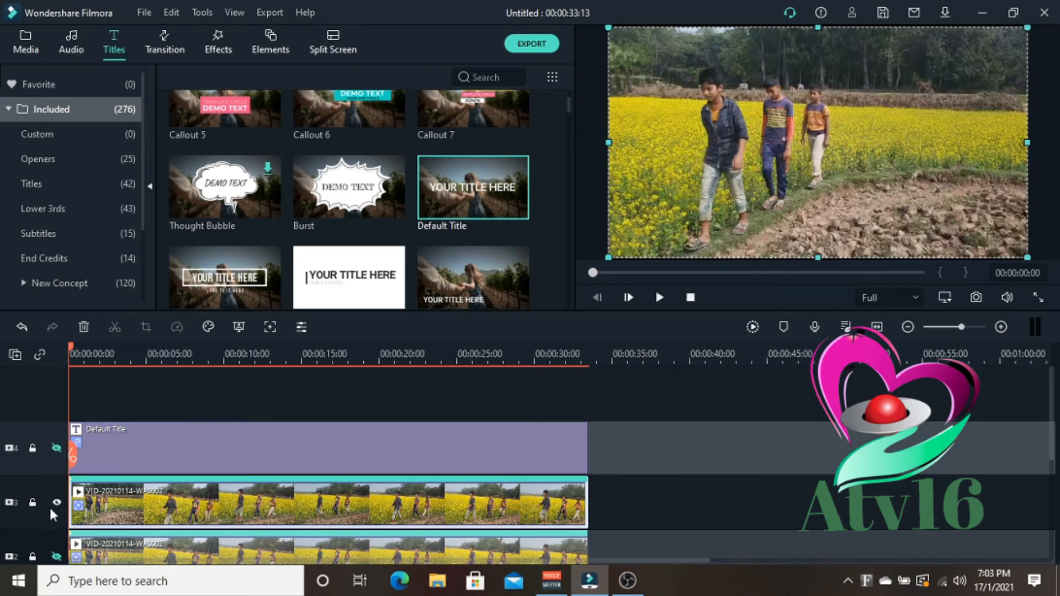
{"action": "left_click", "coordinate": [56, 502]}
{"action": "scroll", "coordinate": [214, 475], "scroll_direction": "down", "scroll_amount": 1}
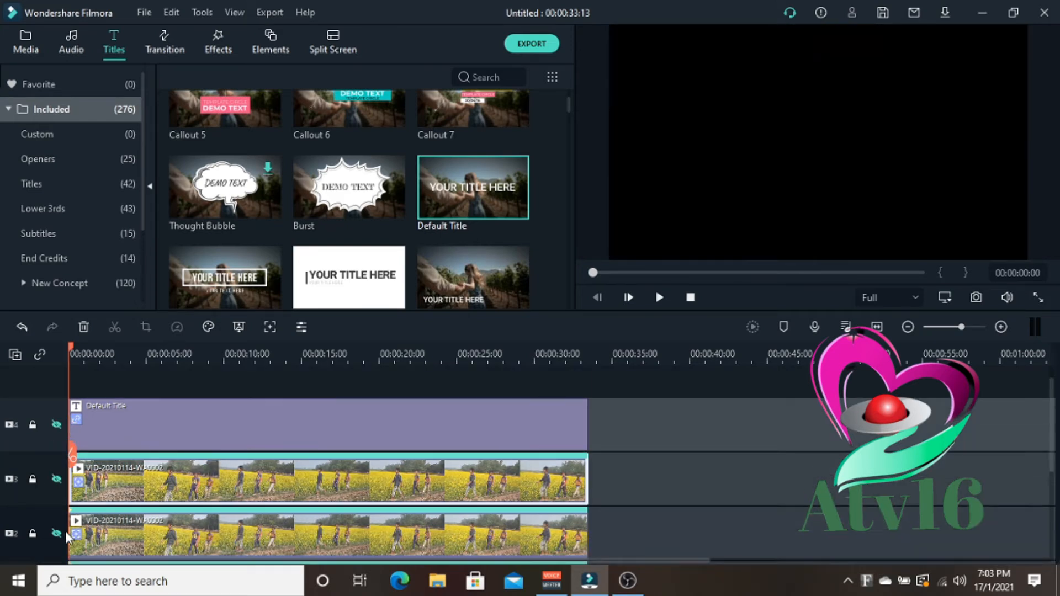
{"action": "left_click", "coordinate": [57, 534]}
Step: Add another Default Title at the start of the timeline on a new track above the front boy's title
{"action": "scroll", "coordinate": [268, 450], "scroll_direction": "up", "scroll_amount": 1}
{"action": "mouse_move", "coordinate": [453, 194]}
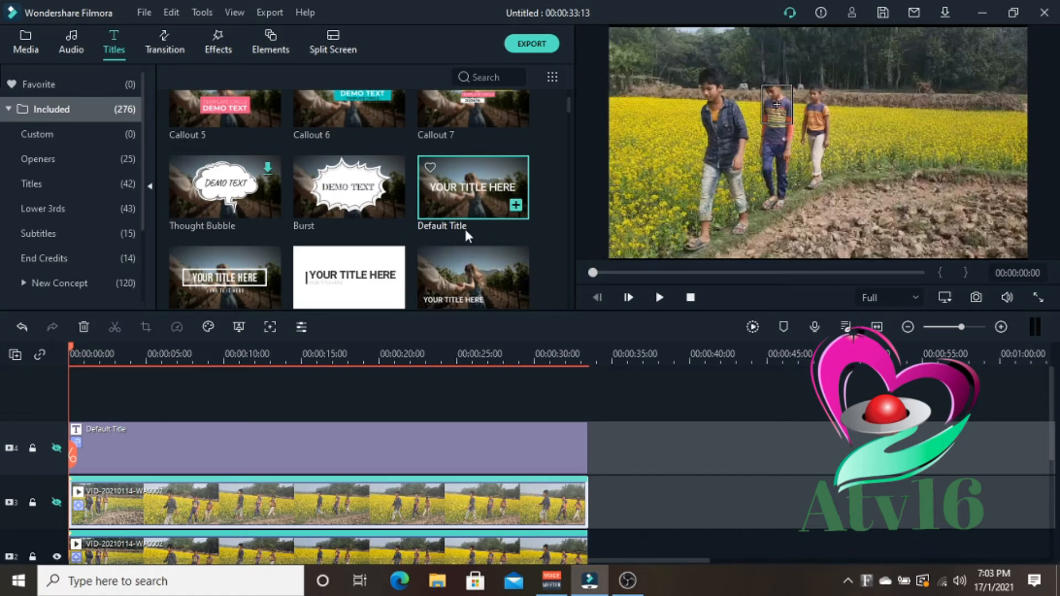
{"action": "left_click_drag", "start_coordinate": [442, 206], "coordinate": [91, 389]}
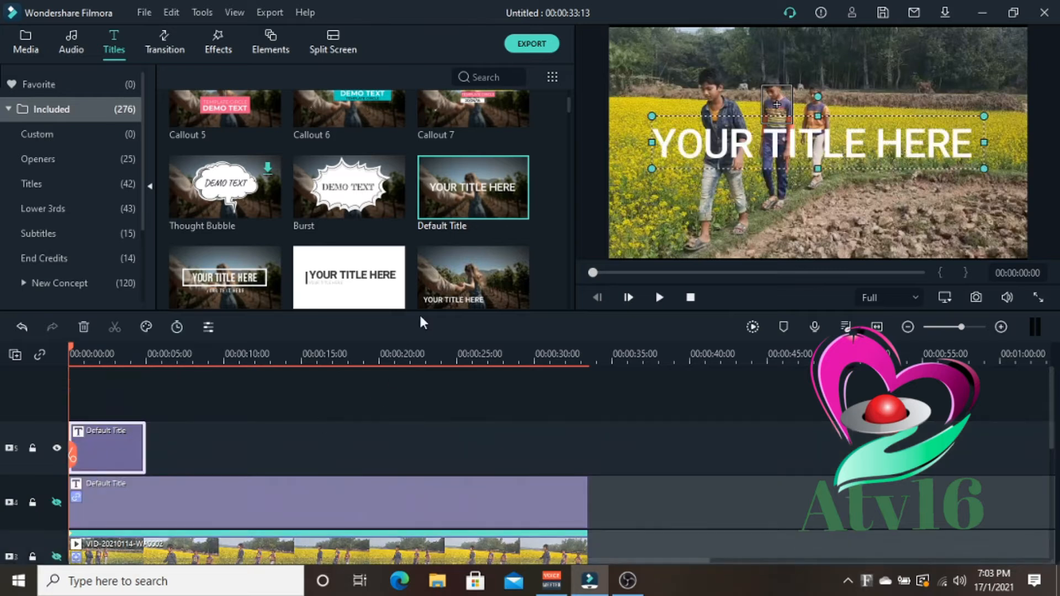
Step: Replace the placeholder text of the track 5 title with the middle boy's first name
{"action": "double_click", "coordinate": [133, 446]}
{"action": "left_click", "coordinate": [376, 156]}
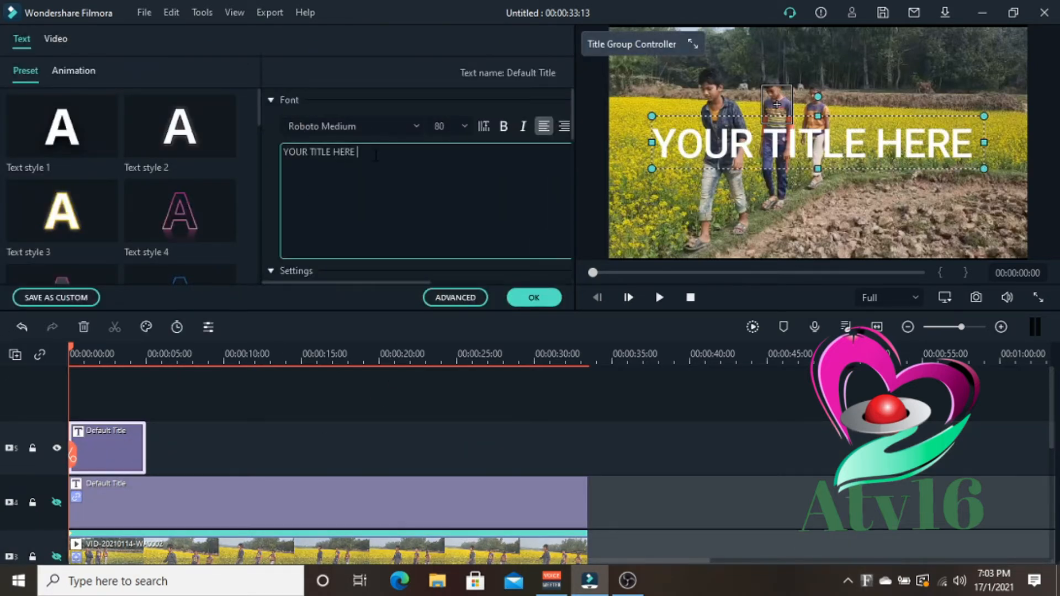
{"action": "key", "text": "BackSpace"}
{"action": "key", "text": "BackSpace"}
{"action": "key", "text": "BackSpace"}
{"action": "key", "text": "BackSpace"}
{"action": "key", "text": "BackSpace"}
{"action": "key", "text": "BackSpace"}
{"action": "key", "text": "BackSpace"}
{"action": "key", "text": "BackSpace"}
{"action": "key", "text": "BackSpace"}
{"action": "key", "text": "BackSpace"}
{"action": "key", "text": "BackSpace"}
{"action": "key", "text": "BackSpace"}
{"action": "key", "text": "BackSpace"}
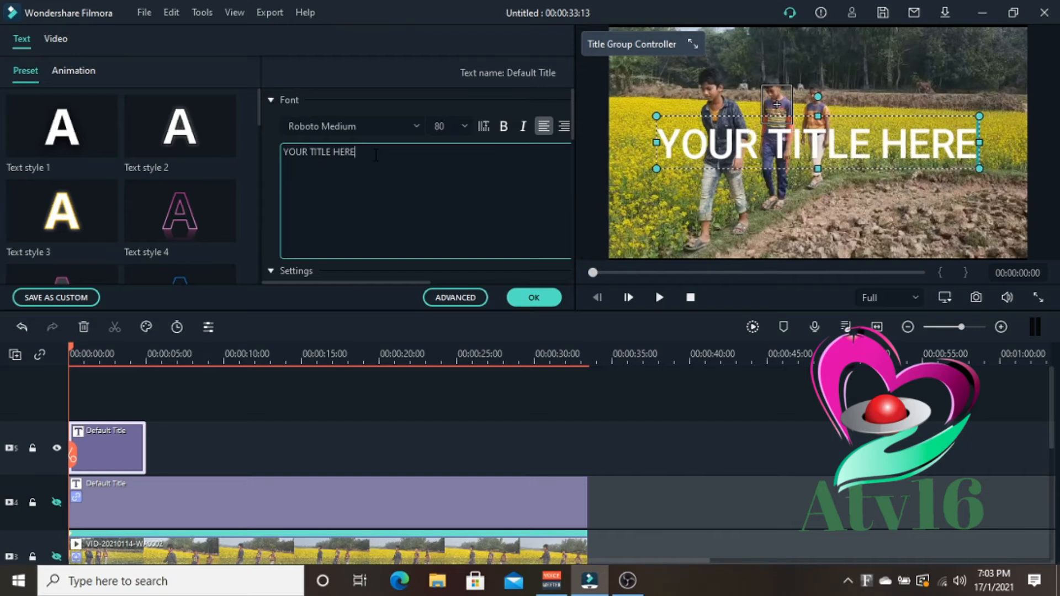
{"action": "key", "text": "BackSpace"}
{"action": "key", "text": "BackSpace"}
{"action": "key", "text": "BackSpace"}
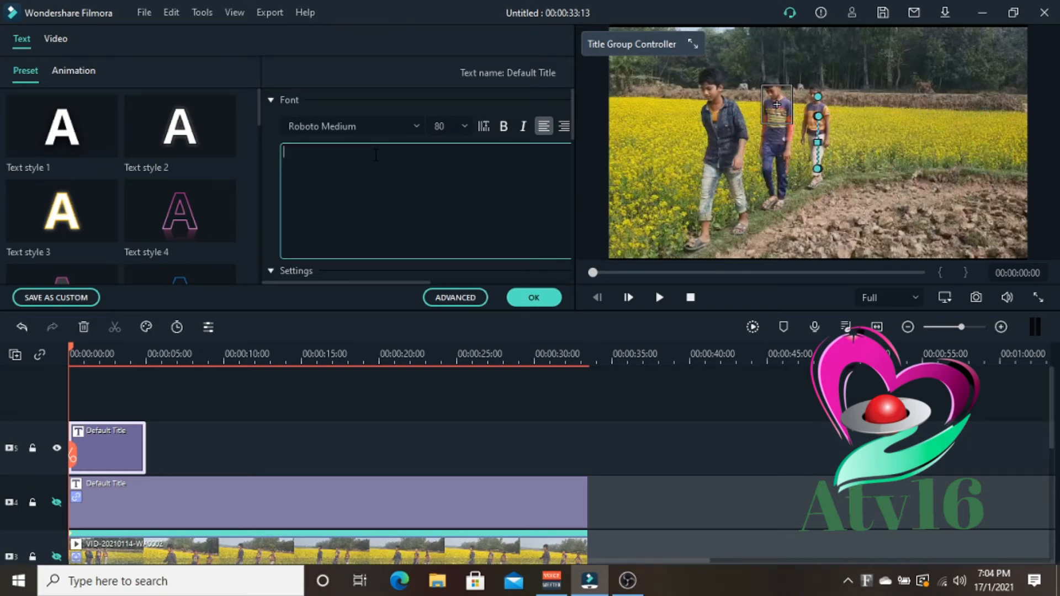
{"action": "type", "text": "A"}
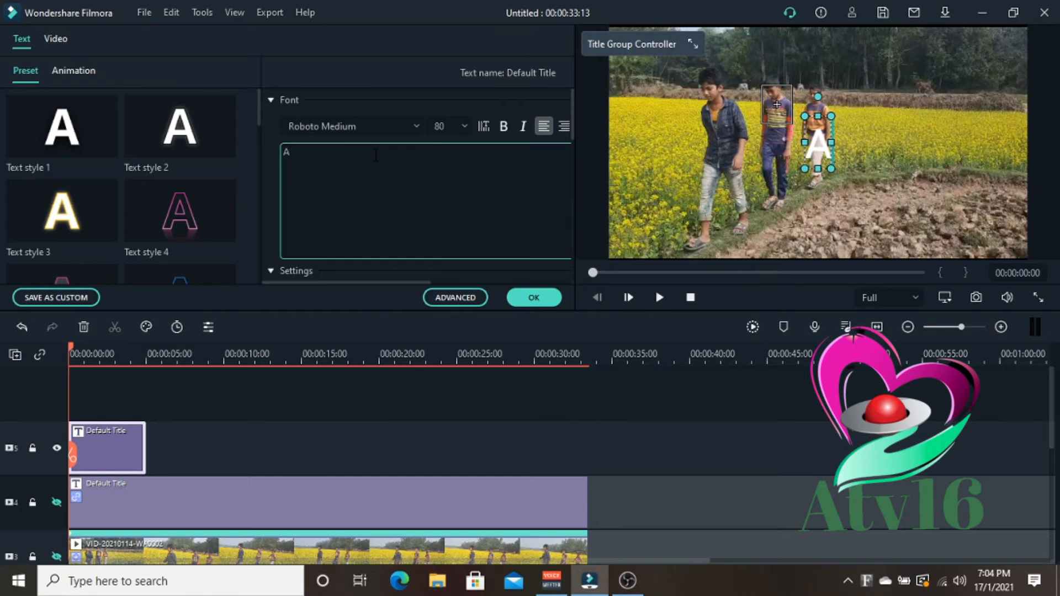
{"action": "key", "text": "BackSpace"}
{"action": "type", "text": "R"}
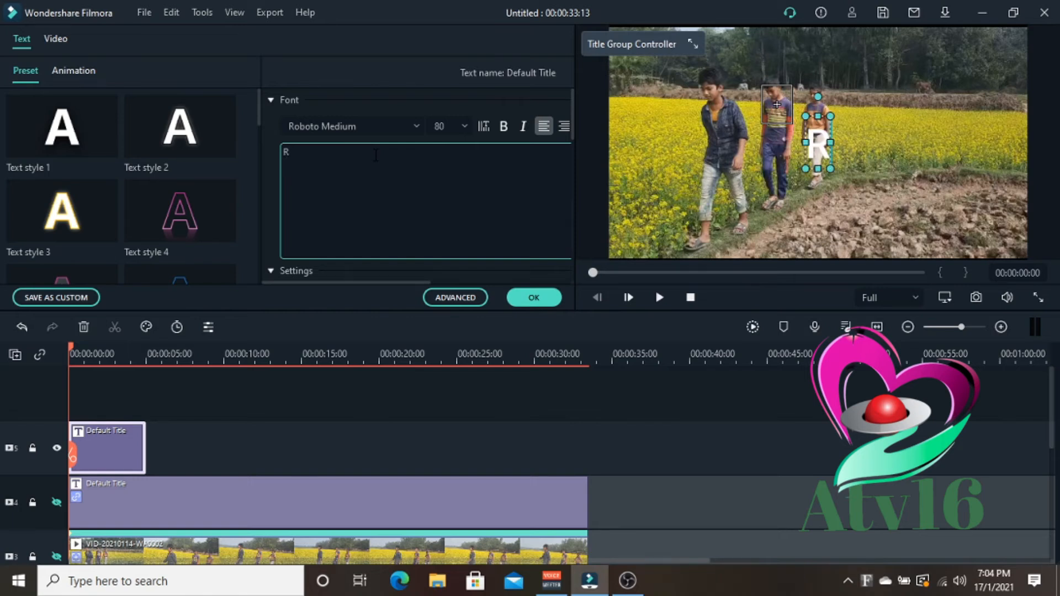
{"action": "type", "text": "amim"}
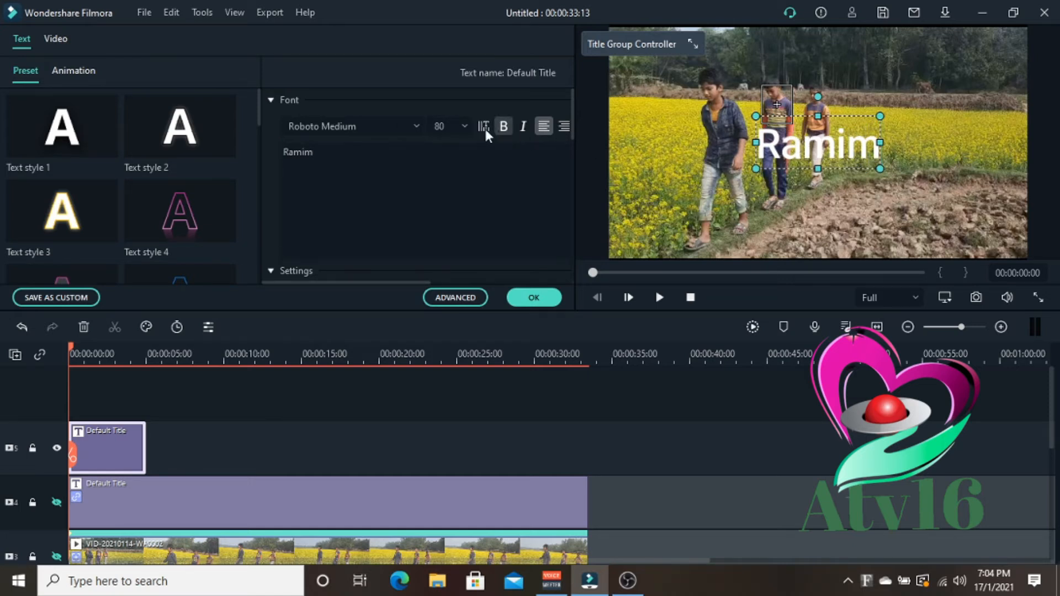
Step: Set the middle boy's name title to font size 64 and place it, slightly scaled down, above his head
{"action": "left_click", "coordinate": [460, 130]}
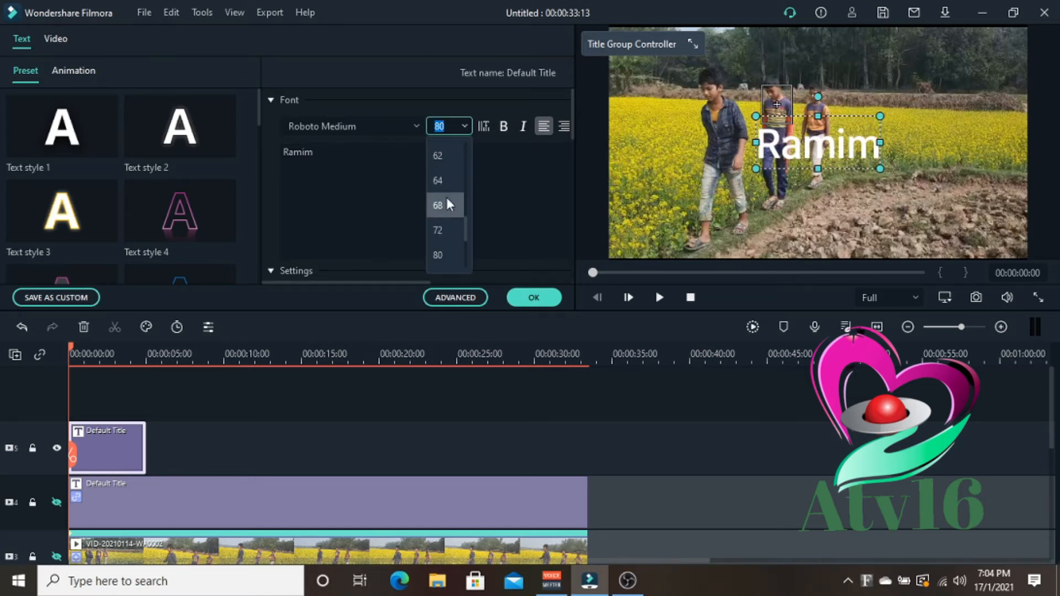
{"action": "left_click", "coordinate": [442, 180]}
{"action": "left_click_drag", "start_coordinate": [819, 123], "coordinate": [788, 61]}
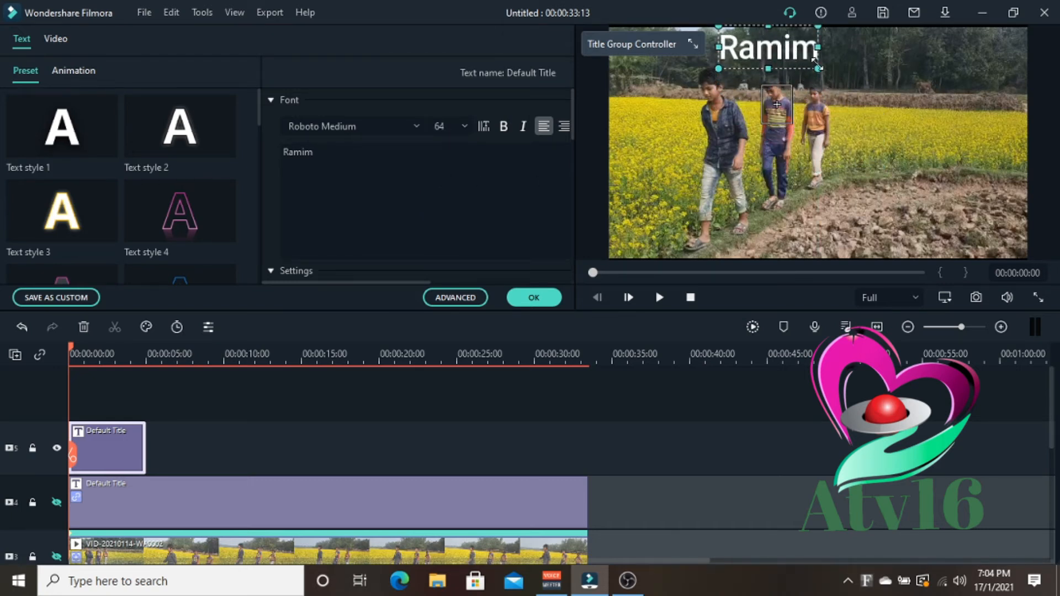
{"action": "left_click_drag", "start_coordinate": [802, 64], "coordinate": [777, 53]}
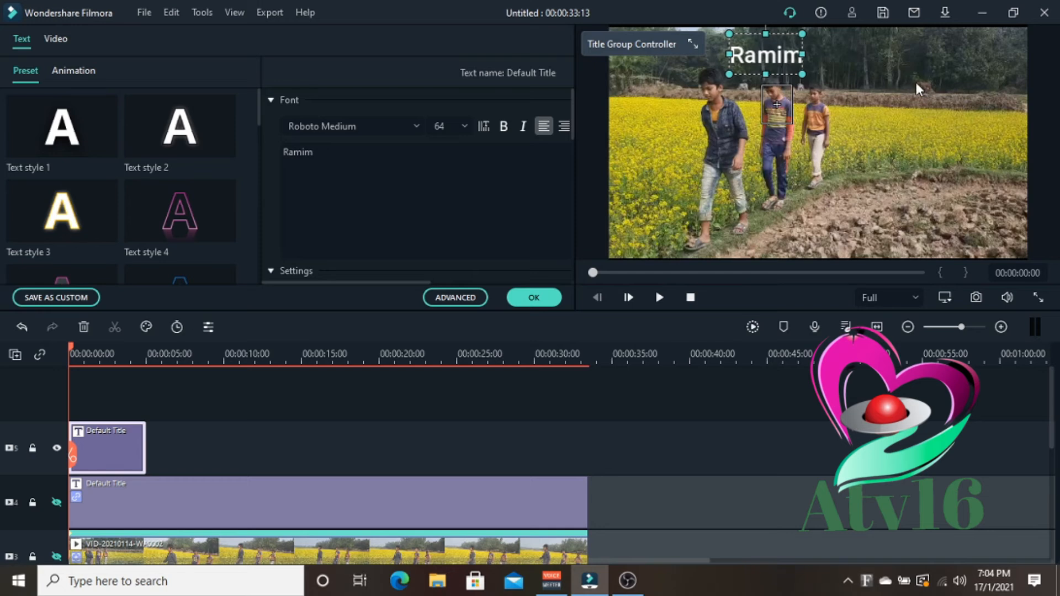
{"action": "left_click", "coordinate": [533, 299]}
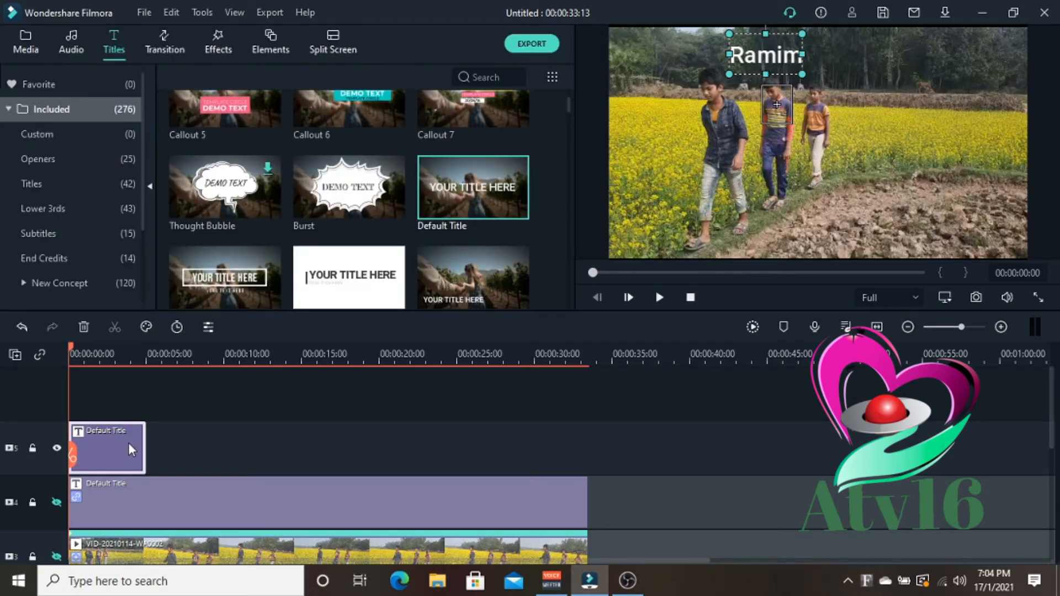
Step: Extend the middle boy's name title to the end of the video and attach it to the track 2 clip's motion tracking
{"action": "left_click_drag", "start_coordinate": [147, 444], "coordinate": [590, 427]}
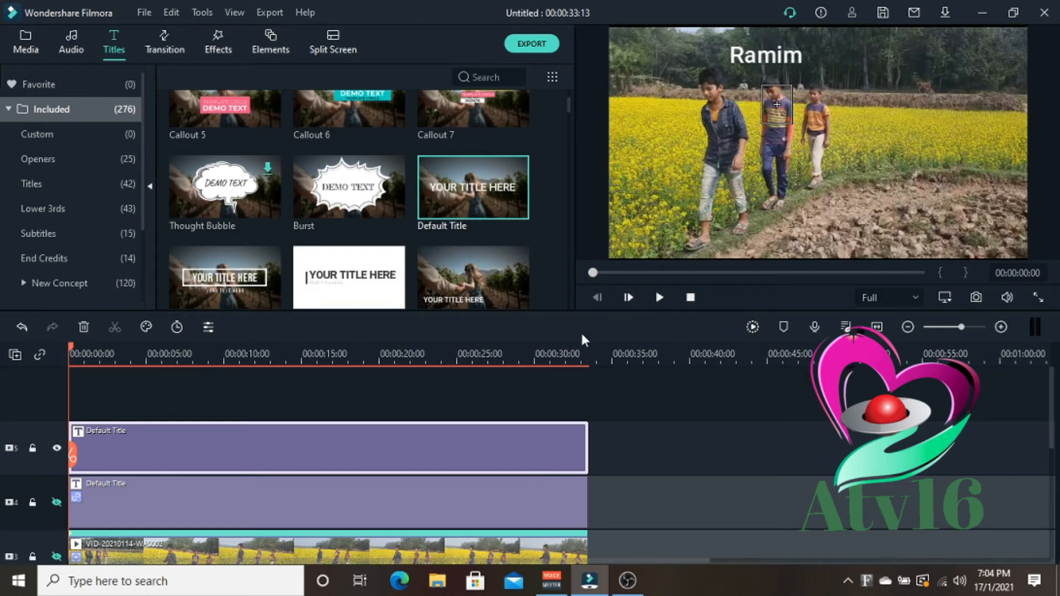
{"action": "scroll", "coordinate": [441, 486], "scroll_direction": "down", "scroll_amount": 2}
{"action": "scroll", "coordinate": [363, 534], "scroll_direction": "down", "scroll_amount": 1}
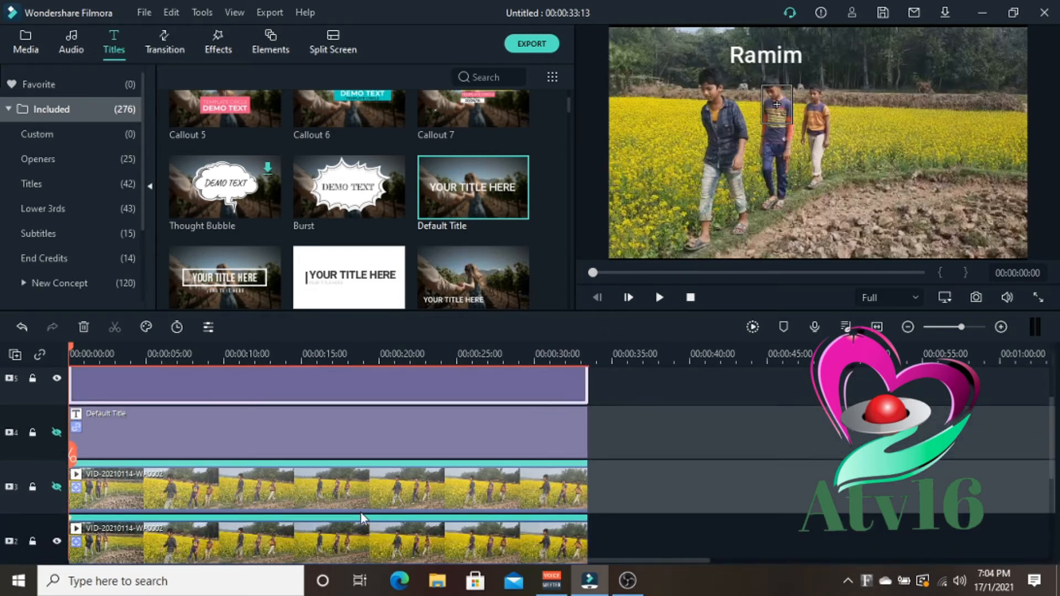
{"action": "double_click", "coordinate": [261, 536]}
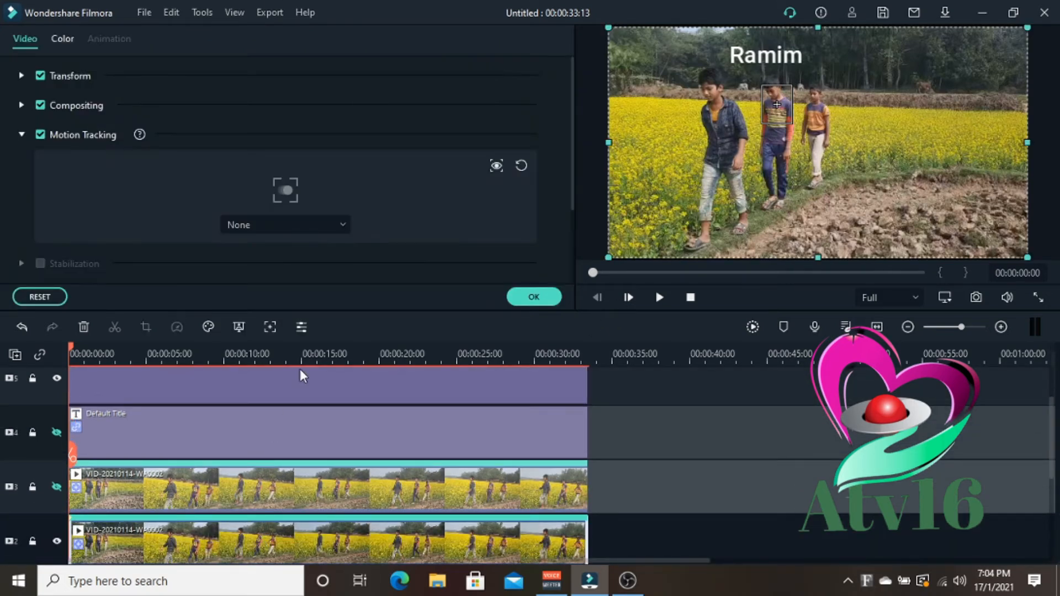
{"action": "left_click", "coordinate": [315, 226]}
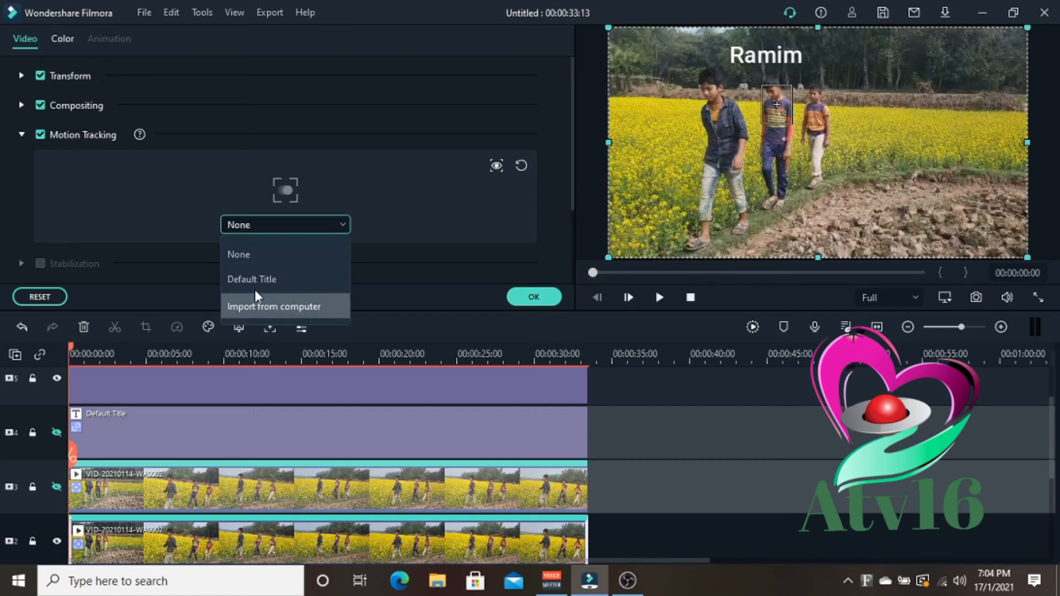
{"action": "left_click", "coordinate": [276, 281]}
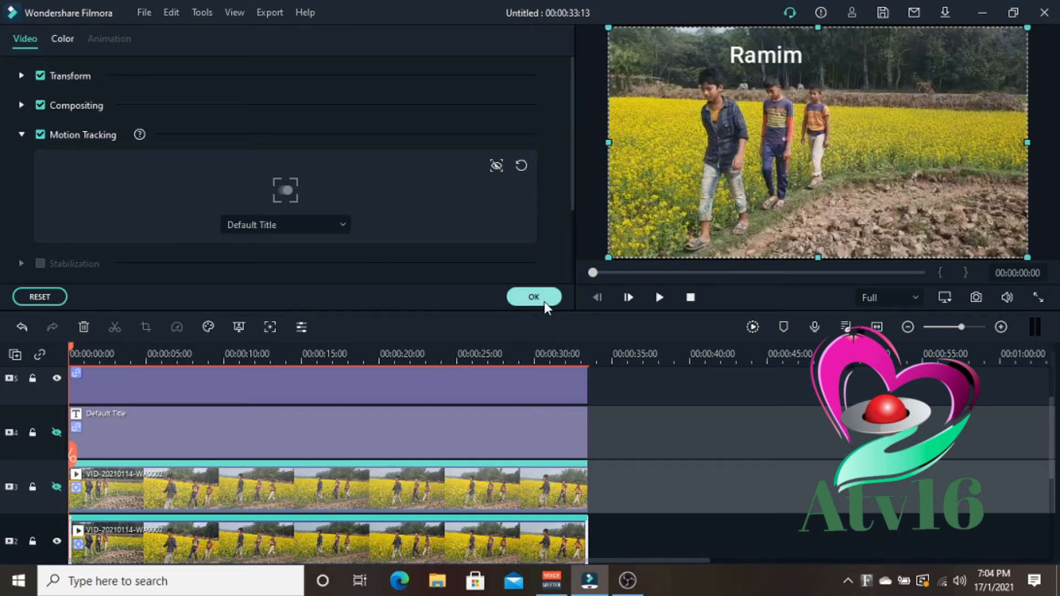
{"action": "left_click", "coordinate": [534, 298]}
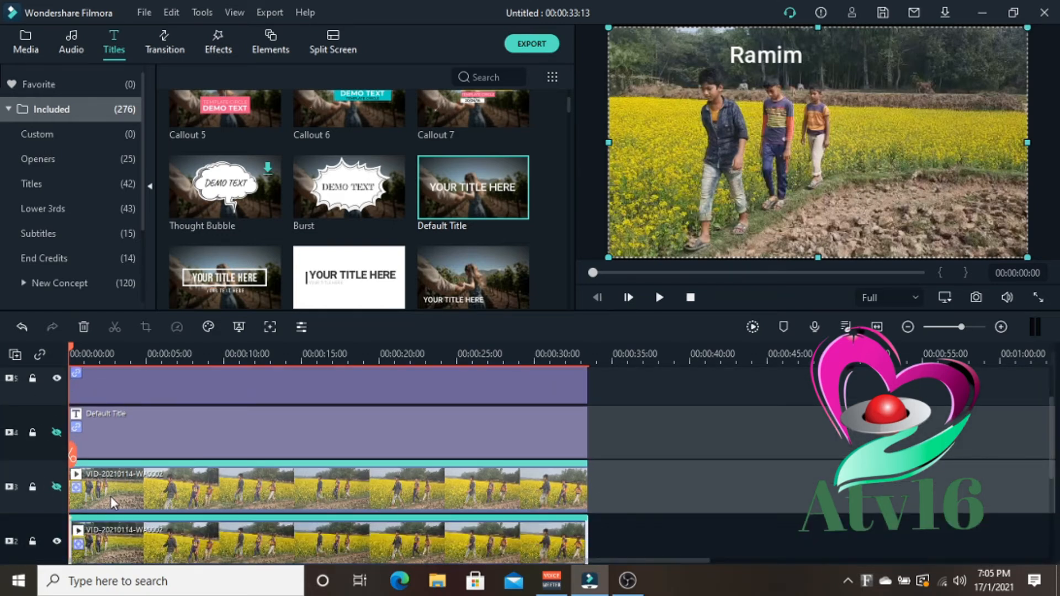
Step: Hide the clip on track 2 and the middle boy's title on track 5, and show the clip on track 1
{"action": "scroll", "coordinate": [110, 496], "scroll_direction": "down", "scroll_amount": 1}
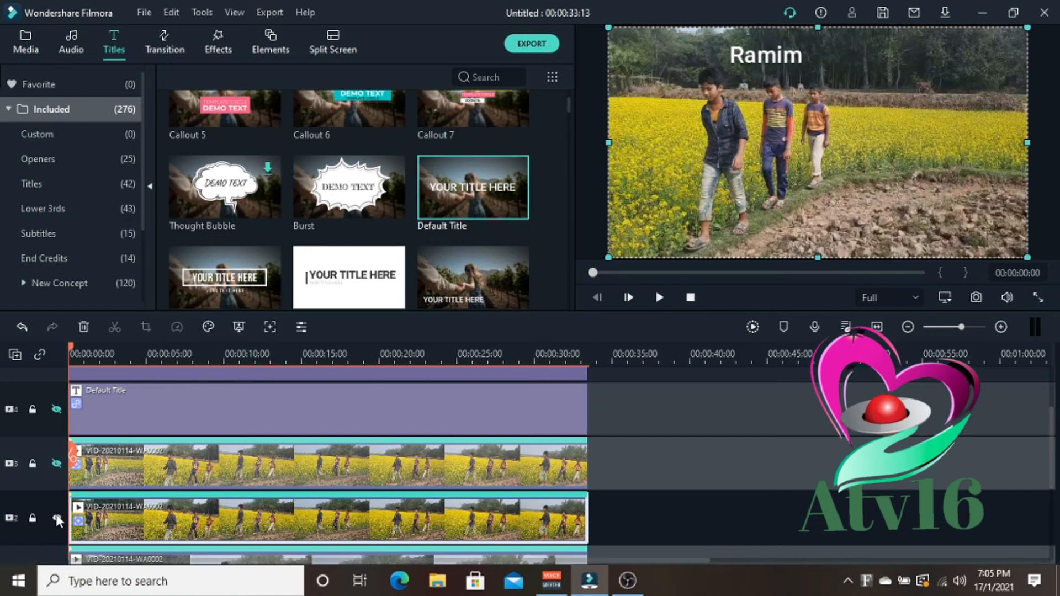
{"action": "left_click", "coordinate": [56, 518]}
{"action": "scroll", "coordinate": [215, 475], "scroll_direction": "up", "scroll_amount": 1}
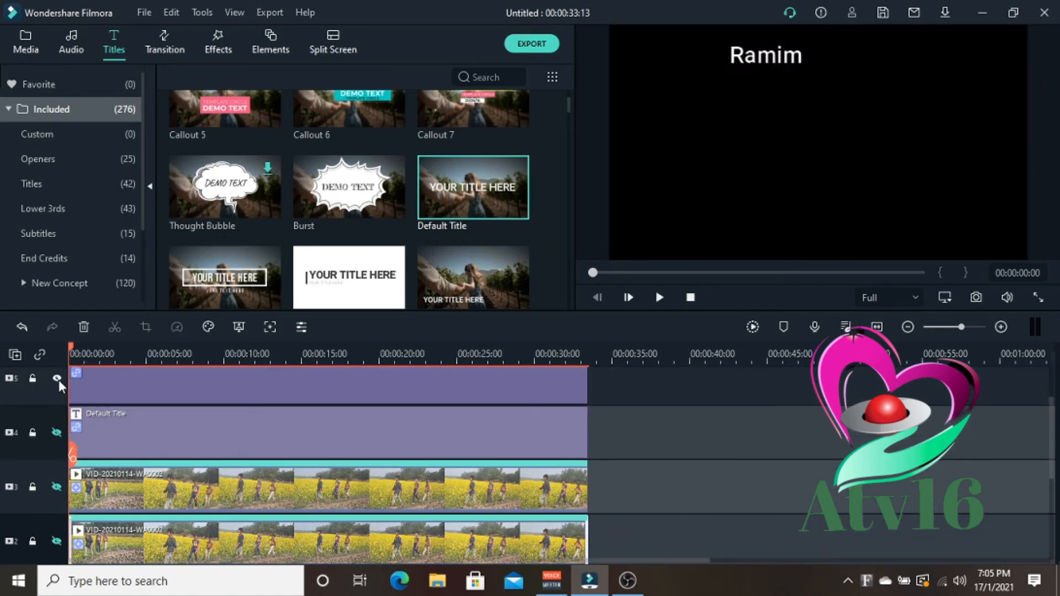
{"action": "left_click", "coordinate": [57, 378]}
{"action": "scroll", "coordinate": [193, 431], "scroll_direction": "down", "scroll_amount": 4}
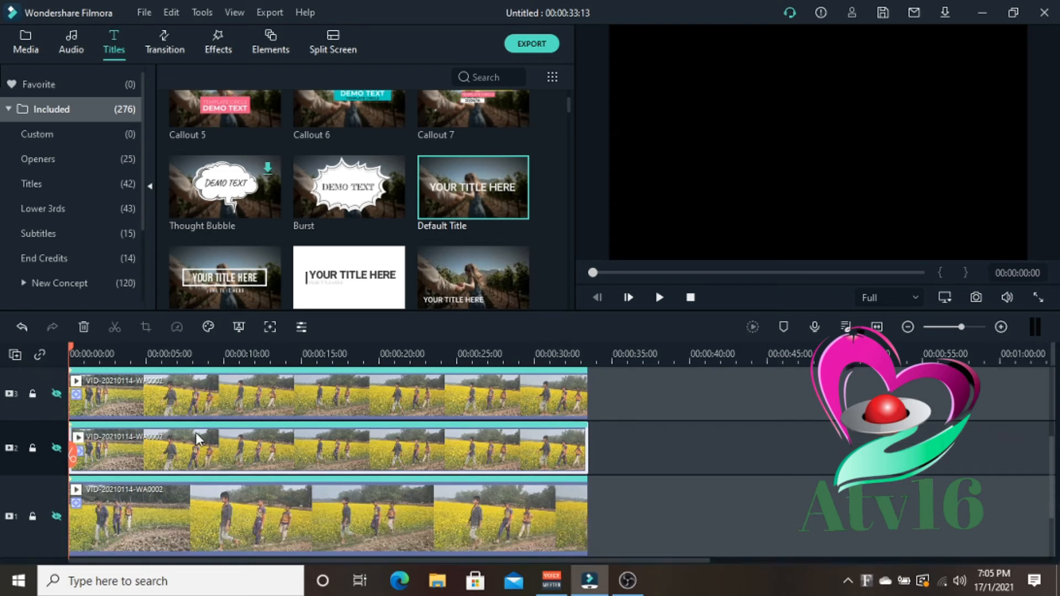
{"action": "left_click", "coordinate": [56, 517]}
Step: Add a third Default Title at the timeline start on a new topmost track and replace its text with the rear boy's first name
{"action": "scroll", "coordinate": [290, 417], "scroll_direction": "up", "scroll_amount": 4}
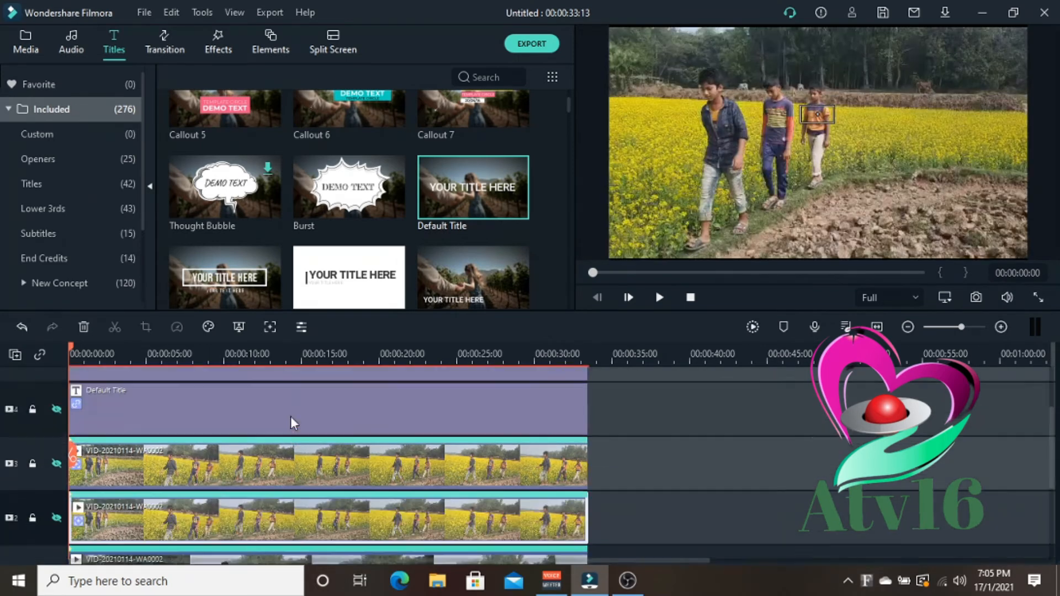
{"action": "left_click_drag", "start_coordinate": [445, 195], "coordinate": [62, 393]}
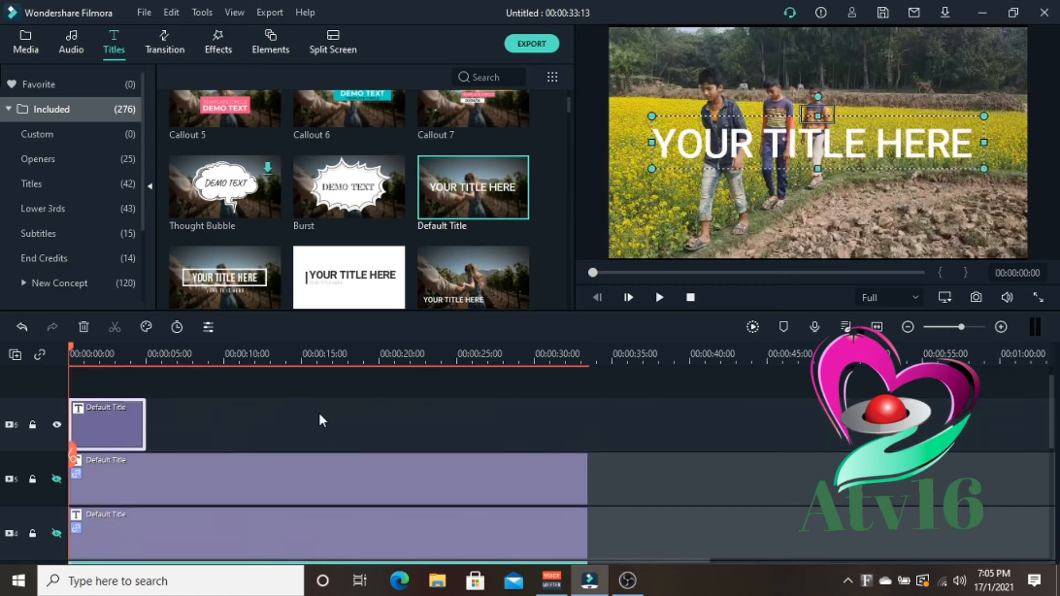
{"action": "double_click", "coordinate": [127, 426]}
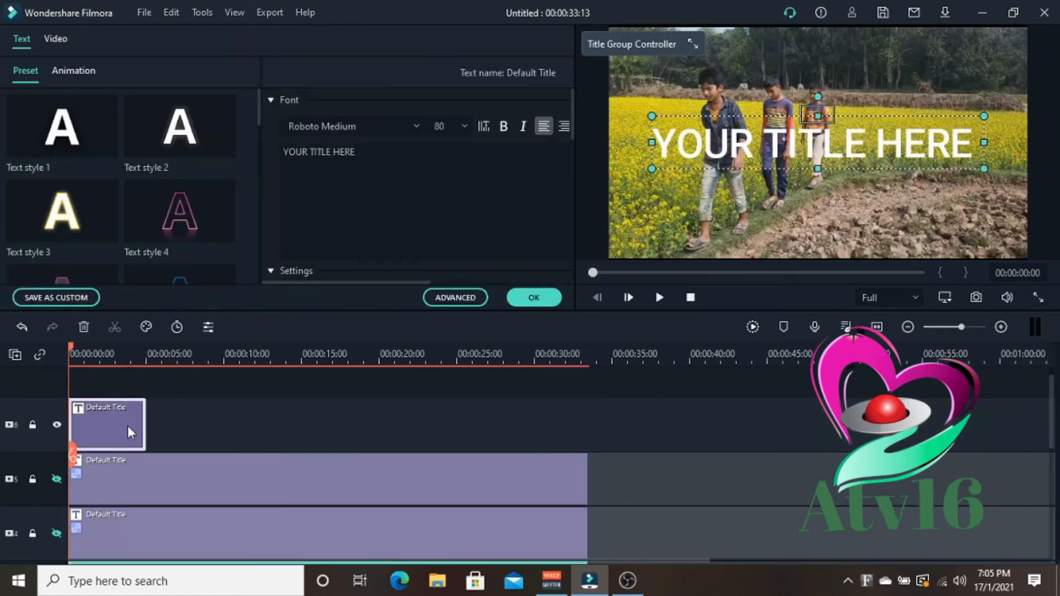
{"action": "left_click", "coordinate": [369, 158]}
{"action": "key", "text": "BackSpace"}
{"action": "key", "text": "BackSpace"}
{"action": "key", "text": "BackSpace"}
{"action": "key", "text": "BackSpace"}
{"action": "key", "text": "BackSpace"}
{"action": "key", "text": "BackSpace"}
{"action": "key", "text": "BackSpace"}
{"action": "key", "text": "BackSpace"}
{"action": "key", "text": "BackSpace"}
{"action": "key", "text": "BackSpace"}
{"action": "key", "text": "BackSpace"}
{"action": "key", "text": "BackSpace"}
{"action": "key", "text": "BackSpace"}
{"action": "key", "text": "BackSpace"}
{"action": "key", "text": "BackSpace"}
{"action": "type", "text": "ar"}
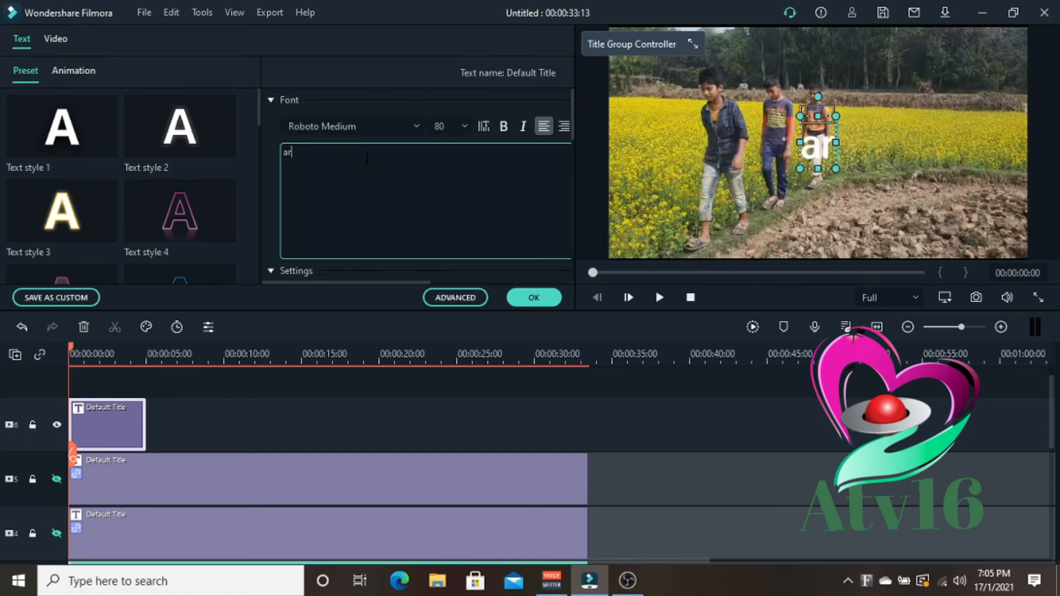
{"action": "type", "text": "fin"}
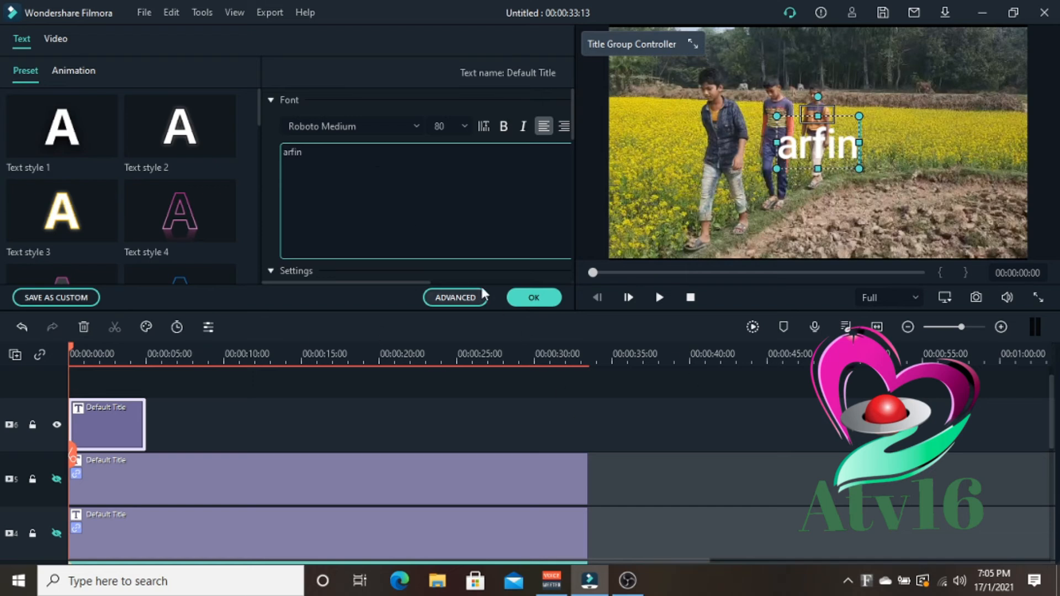
Step: Place the rear boy's name title above his head and set its text color to olive green
{"action": "scroll", "coordinate": [445, 191], "scroll_direction": "down", "scroll_amount": 2}
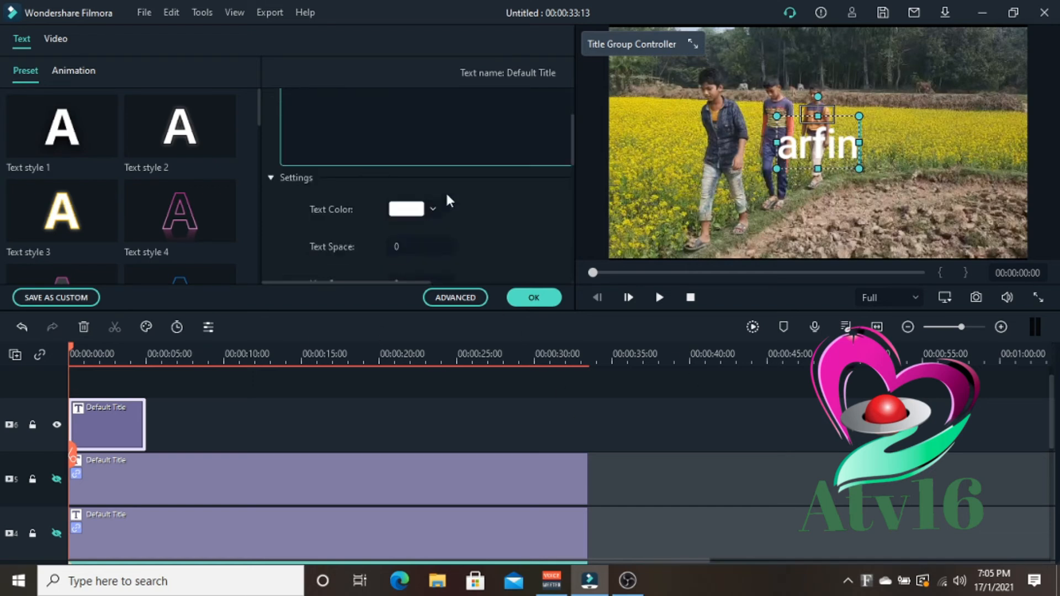
{"action": "left_click", "coordinate": [407, 210]}
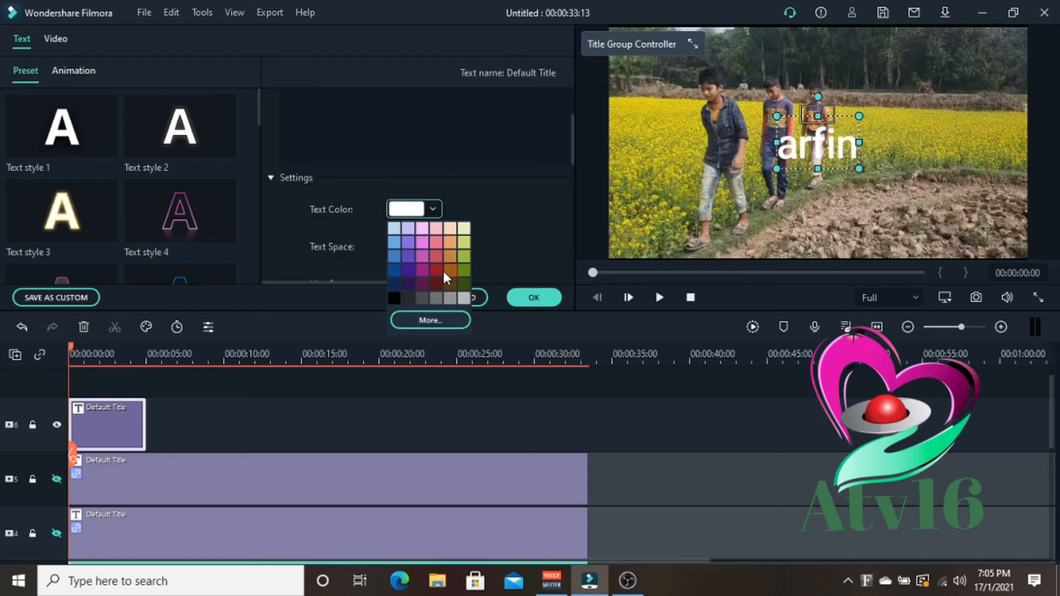
{"action": "left_click", "coordinate": [410, 270]}
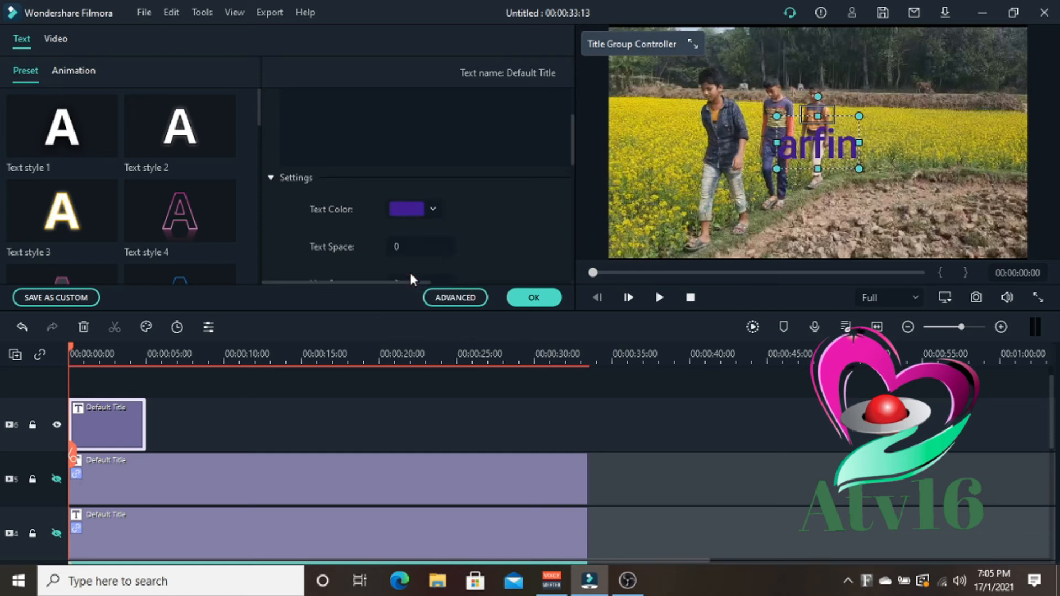
{"action": "left_click_drag", "start_coordinate": [826, 148], "coordinate": [852, 51]}
{"action": "left_click", "coordinate": [409, 207]}
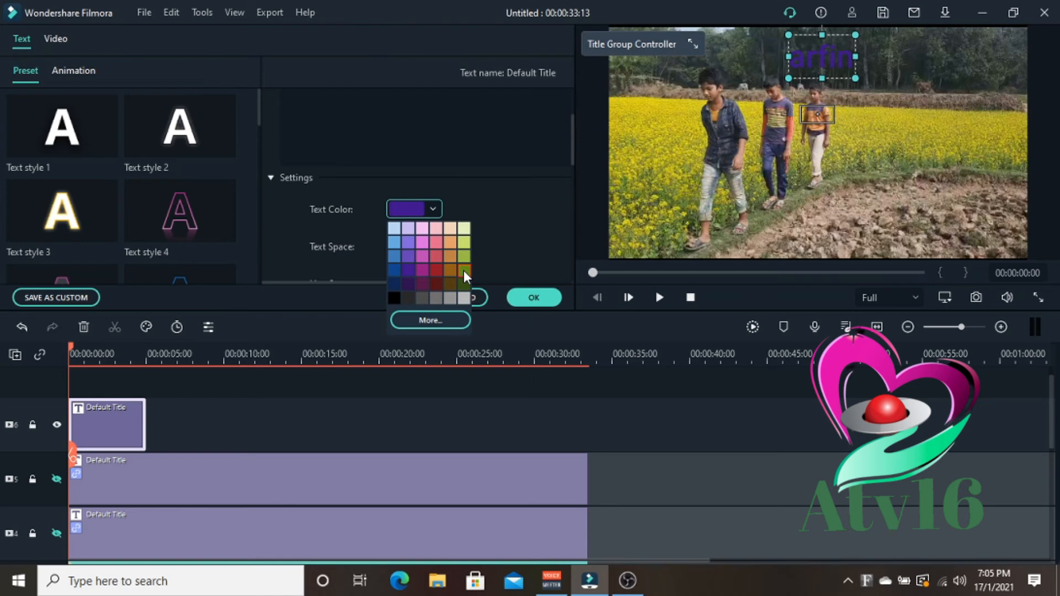
{"action": "left_click", "coordinate": [464, 270]}
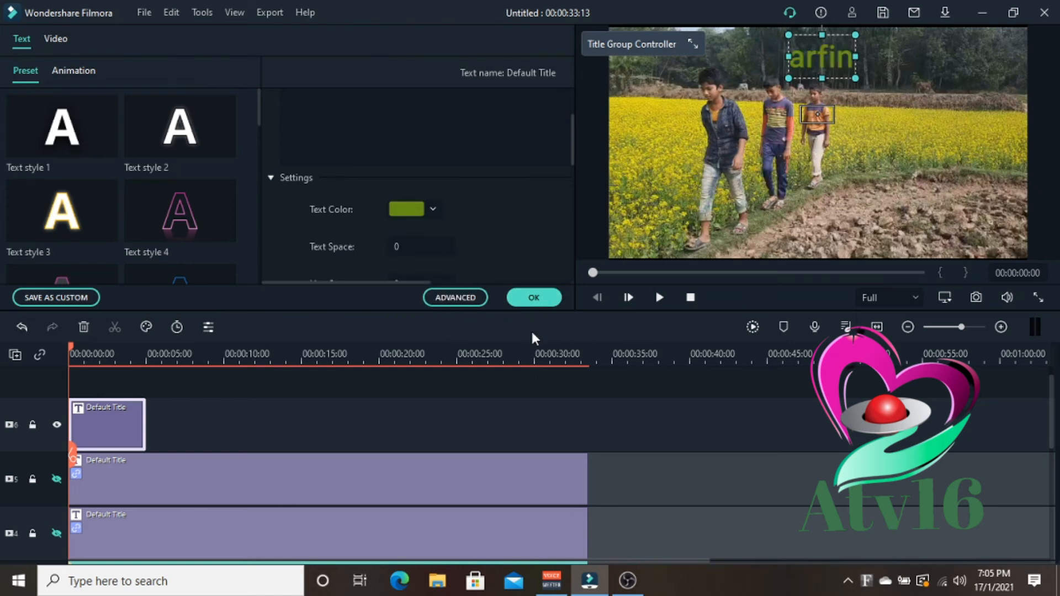
{"action": "left_click", "coordinate": [549, 301]}
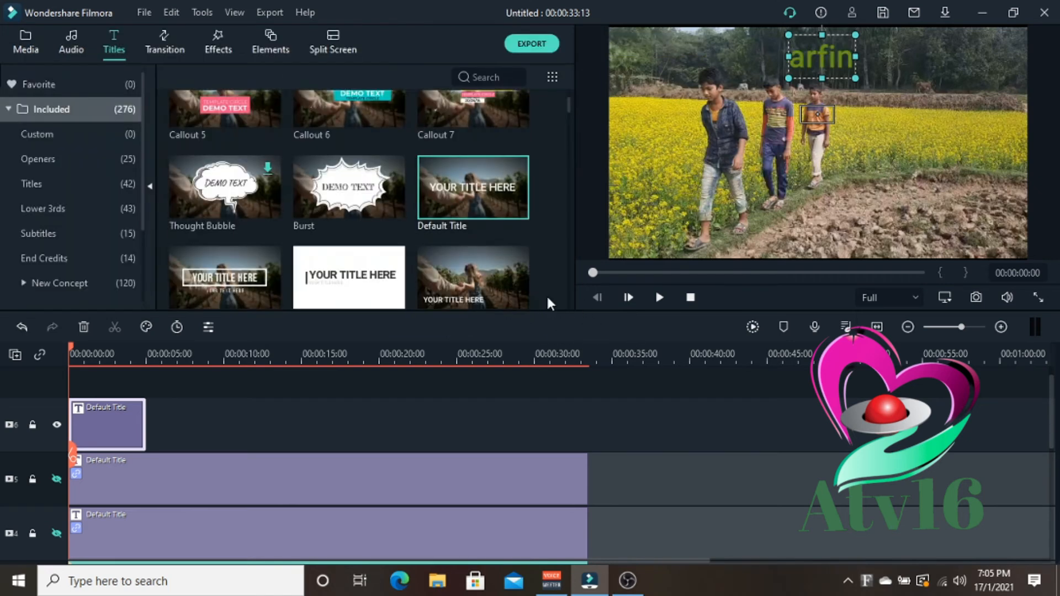
Step: Extend the rear boy's name title to the end of the video and attach it to the track 1 clip's motion tracking
{"action": "left_click_drag", "start_coordinate": [145, 433], "coordinate": [587, 433]}
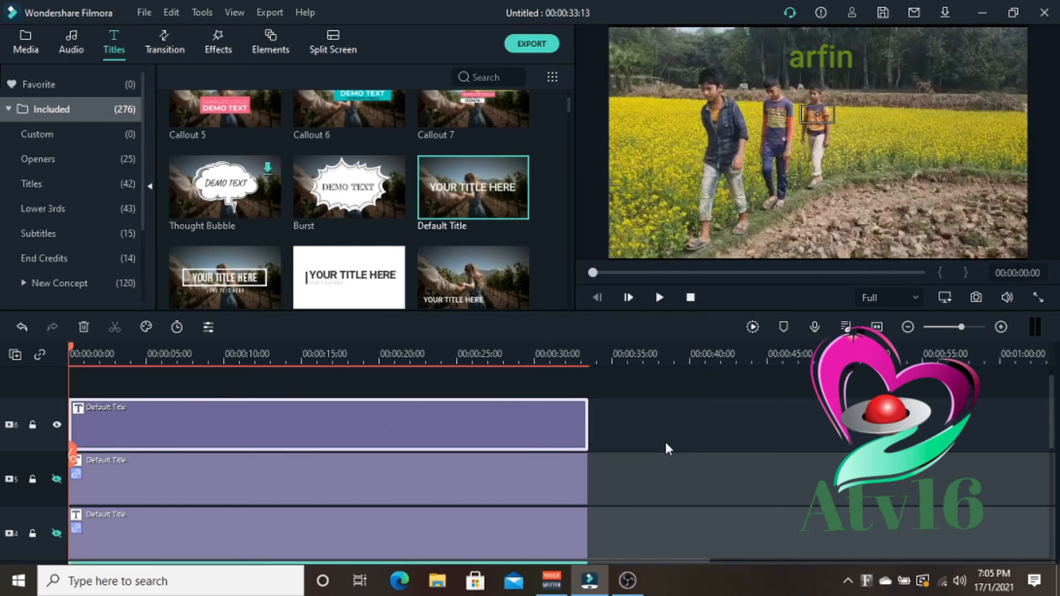
{"action": "scroll", "coordinate": [666, 435], "scroll_direction": "down", "scroll_amount": 4}
{"action": "scroll", "coordinate": [644, 446], "scroll_direction": "down", "scroll_amount": 2}
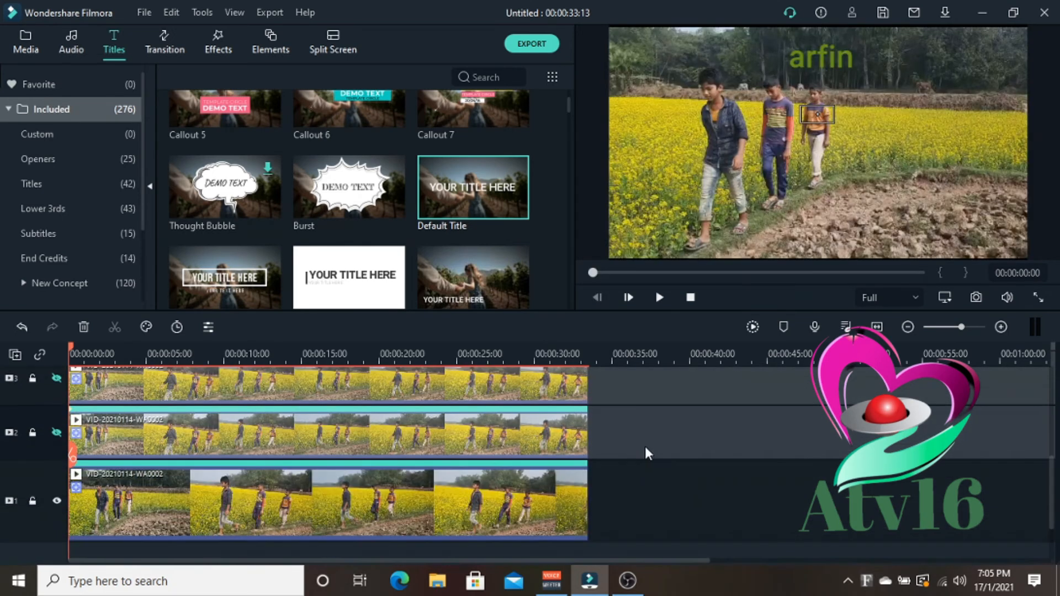
{"action": "double_click", "coordinate": [284, 515]}
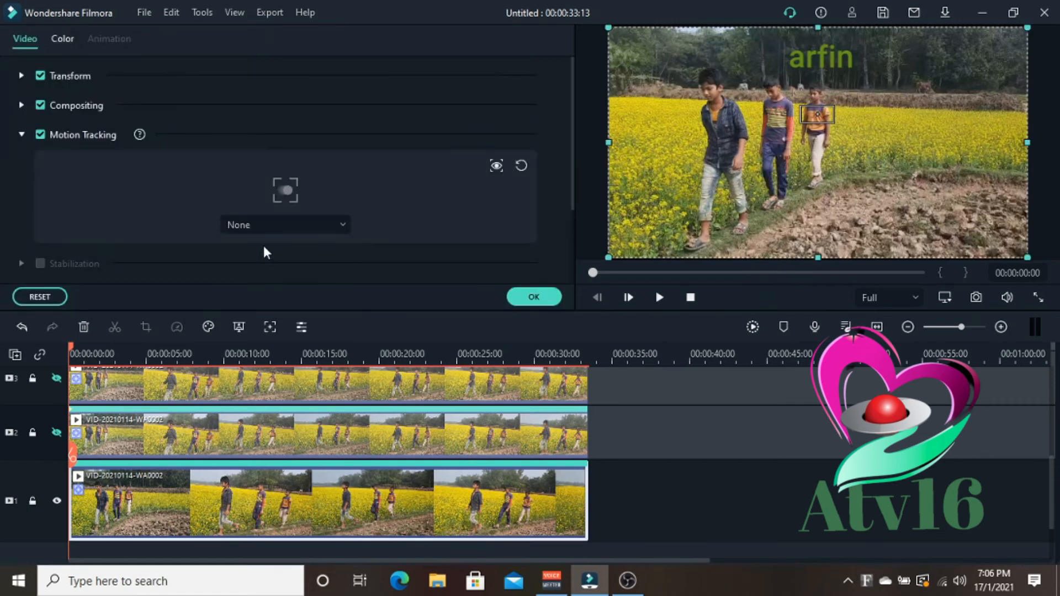
{"action": "left_click", "coordinate": [324, 230]}
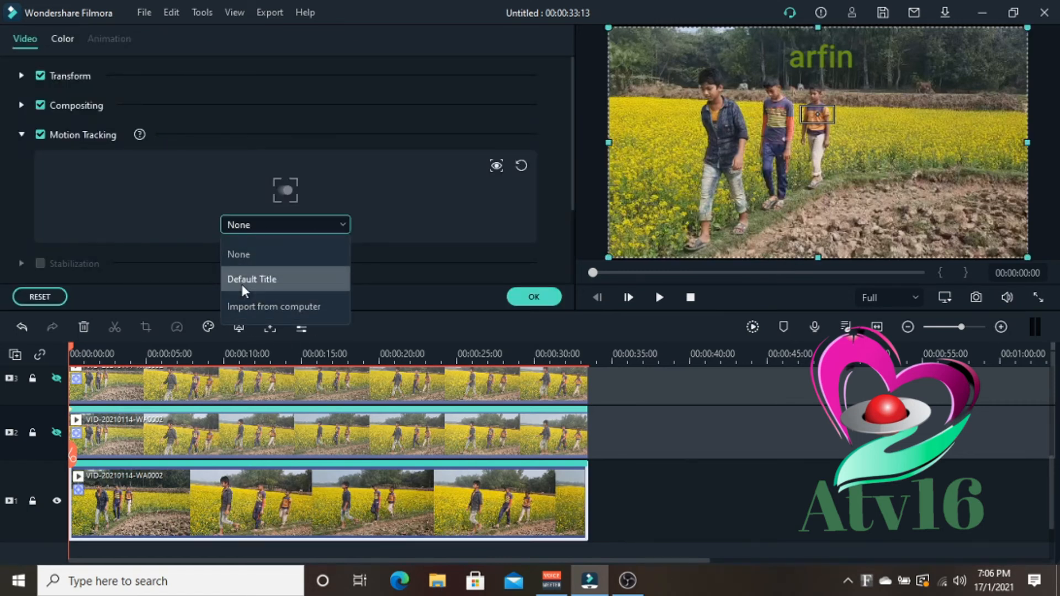
{"action": "left_click", "coordinate": [267, 278]}
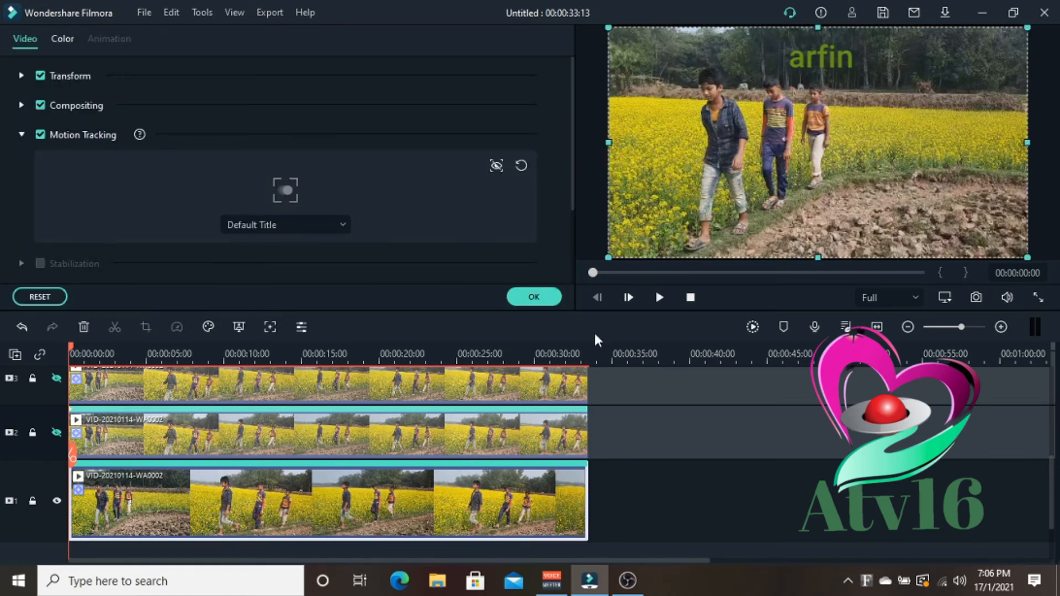
{"action": "left_click", "coordinate": [315, 232]}
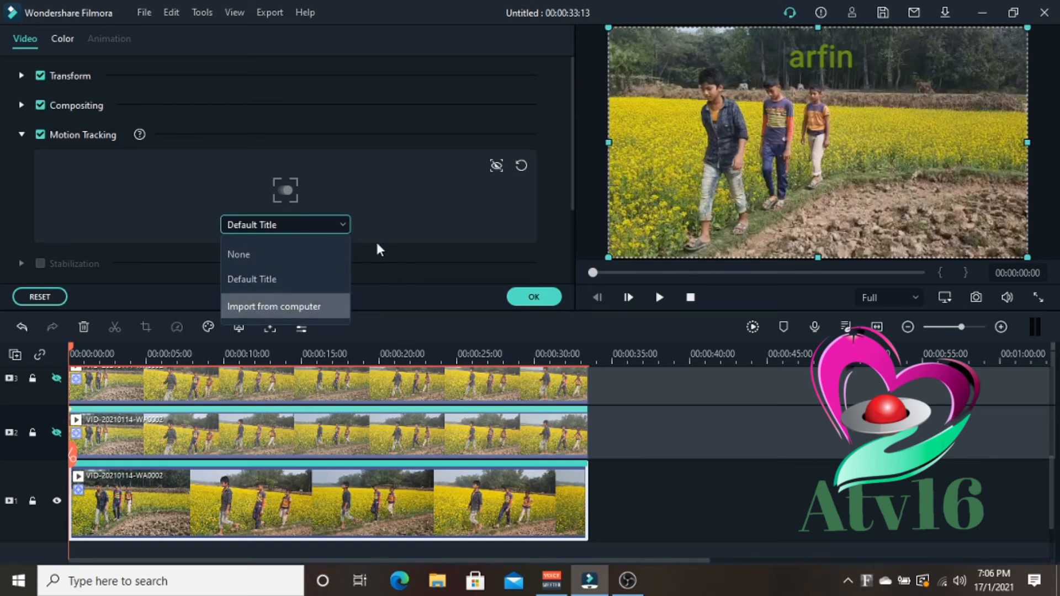
{"action": "left_click", "coordinate": [262, 282]}
{"action": "left_click", "coordinate": [531, 298]}
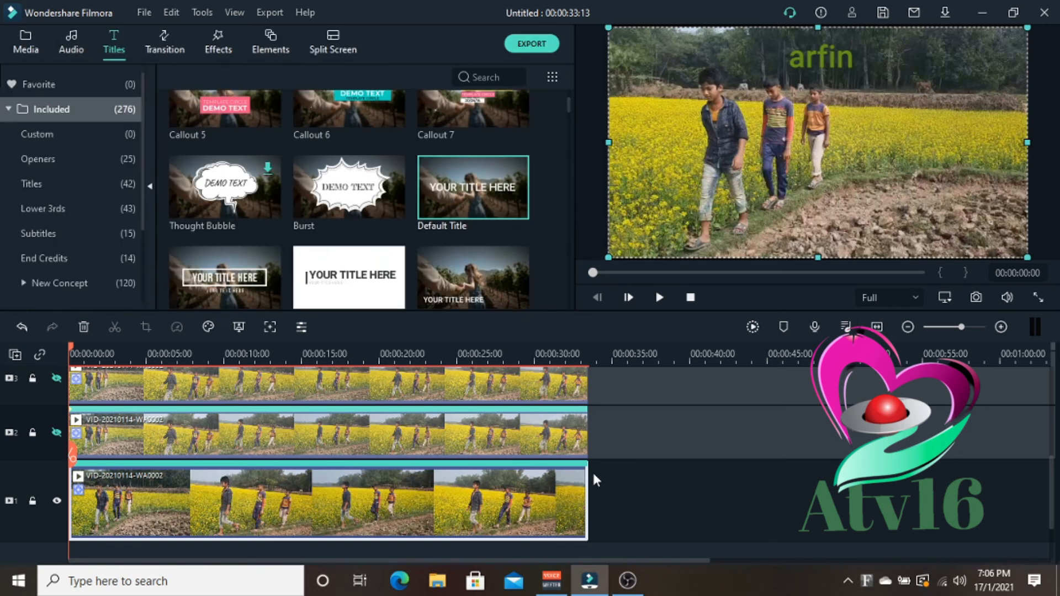
Step: Show the hidden clips and titles on tracks 2 to 5 and play the video through with all three name titles
{"action": "scroll", "coordinate": [620, 472], "scroll_direction": "up", "scroll_amount": 2}
{"action": "scroll", "coordinate": [171, 481], "scroll_direction": "down", "scroll_amount": 3}
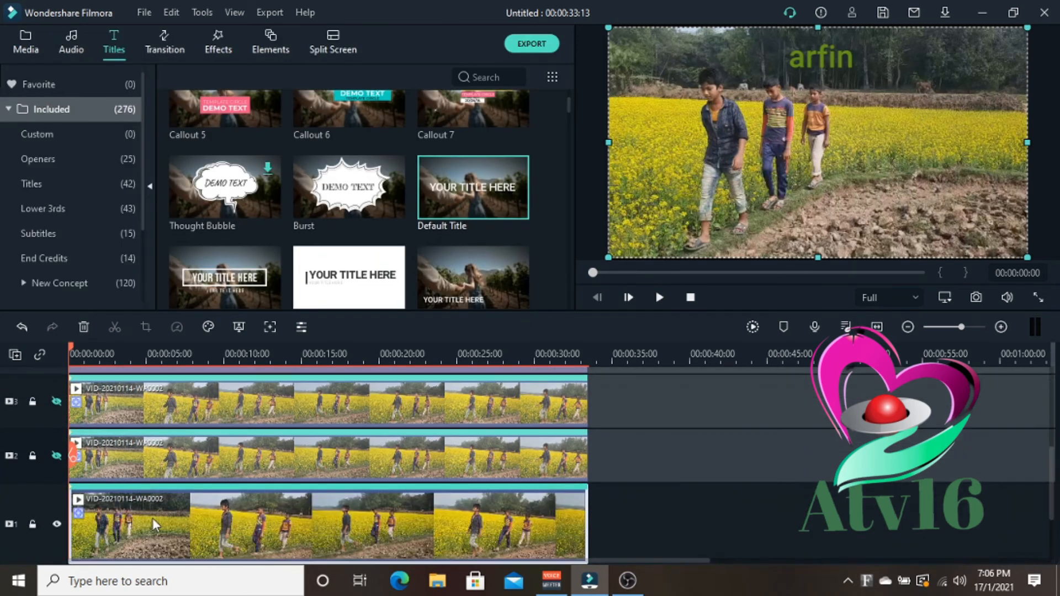
{"action": "scroll", "coordinate": [56, 447], "scroll_direction": "up", "scroll_amount": 1}
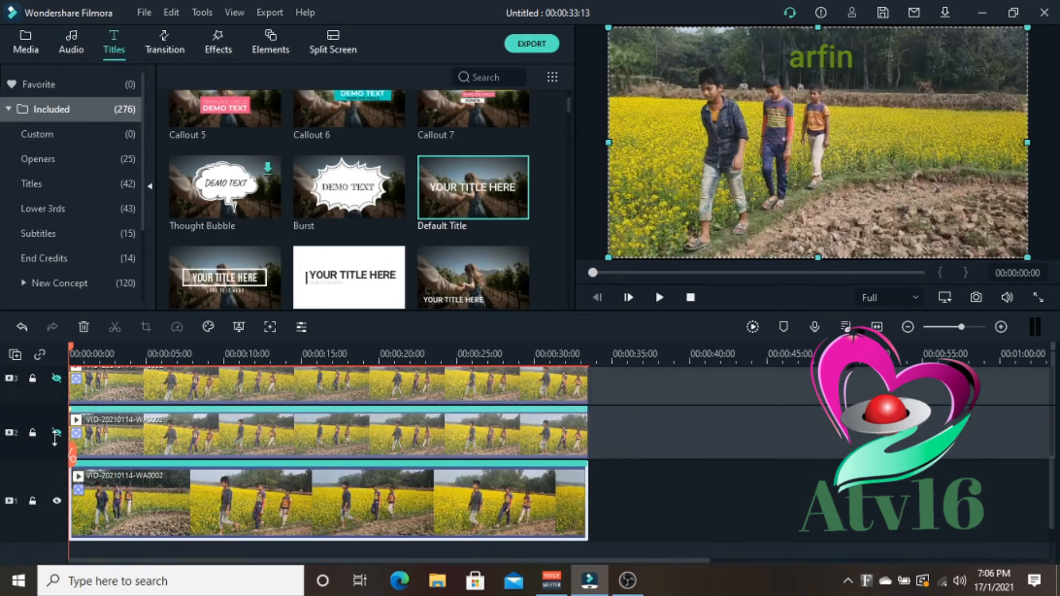
{"action": "scroll", "coordinate": [53, 436], "scroll_direction": "up", "scroll_amount": 1}
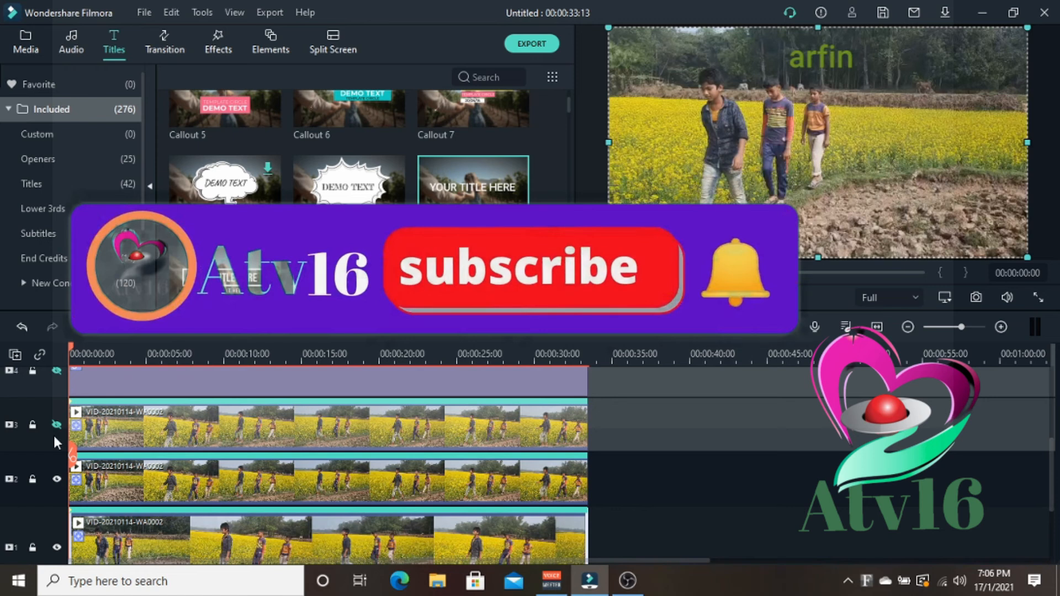
{"action": "scroll", "coordinate": [77, 434], "scroll_direction": "up", "scroll_amount": 1}
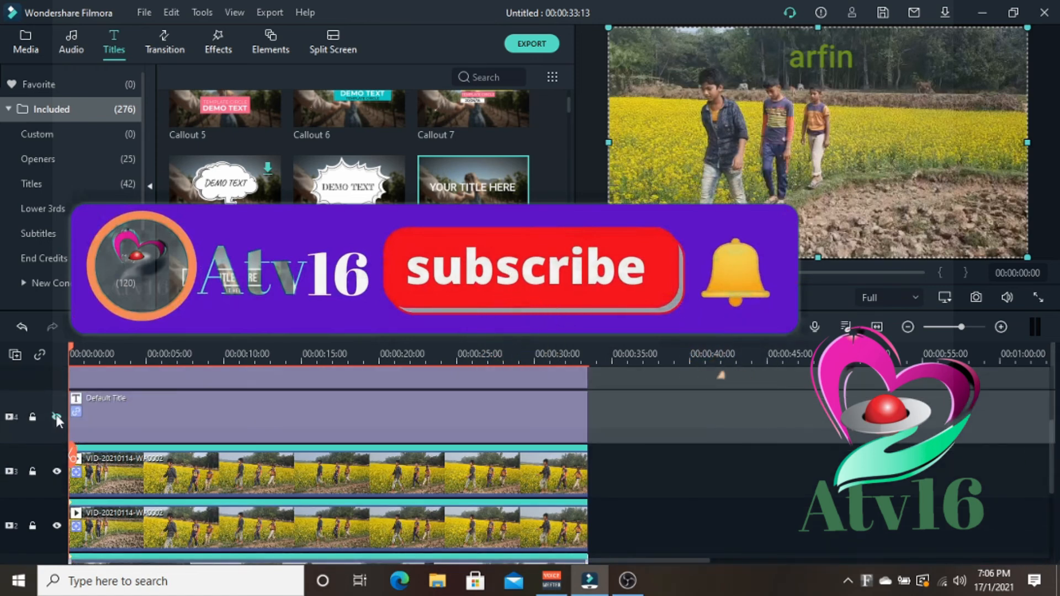
{"action": "left_click", "coordinate": [56, 415]}
{"action": "scroll", "coordinate": [99, 455], "scroll_direction": "up", "scroll_amount": 1}
{"action": "left_click", "coordinate": [54, 434]}
{"action": "scroll", "coordinate": [94, 454], "scroll_direction": "up", "scroll_amount": 2}
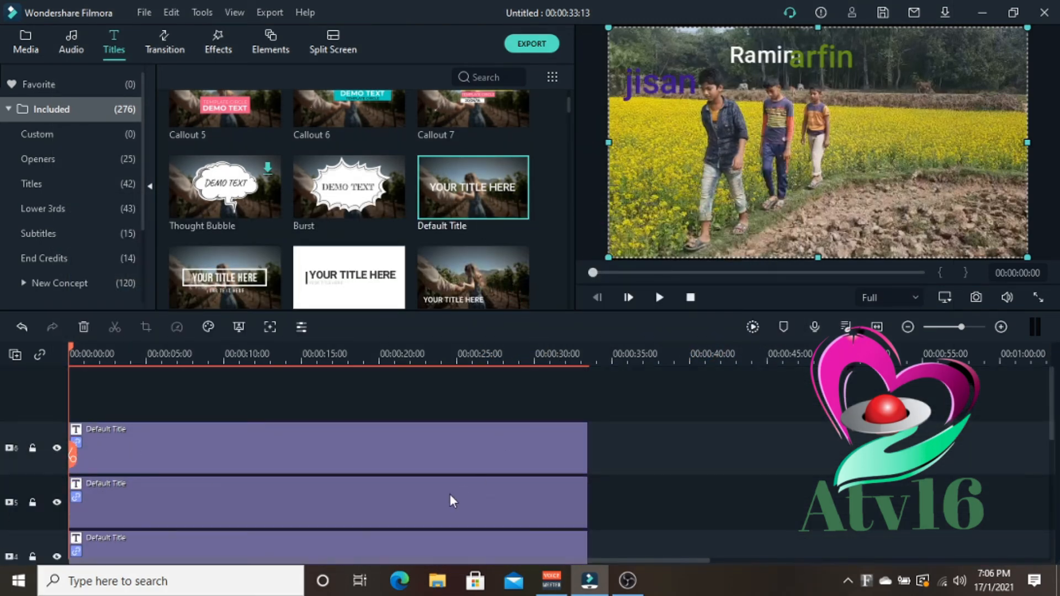
{"action": "left_click", "coordinate": [657, 303]}
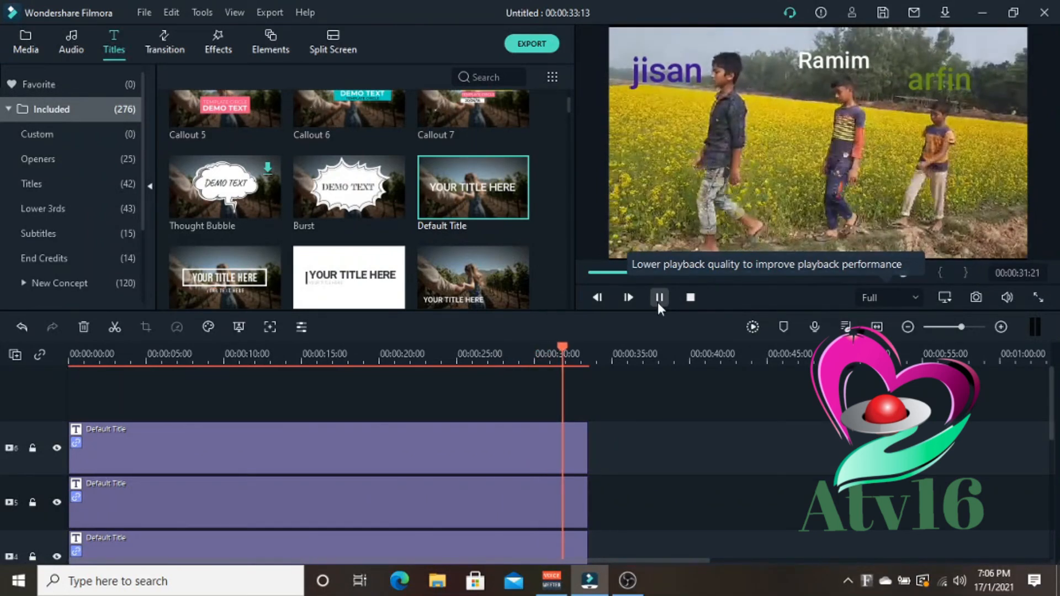
{"action": "left_click", "coordinate": [659, 300]}
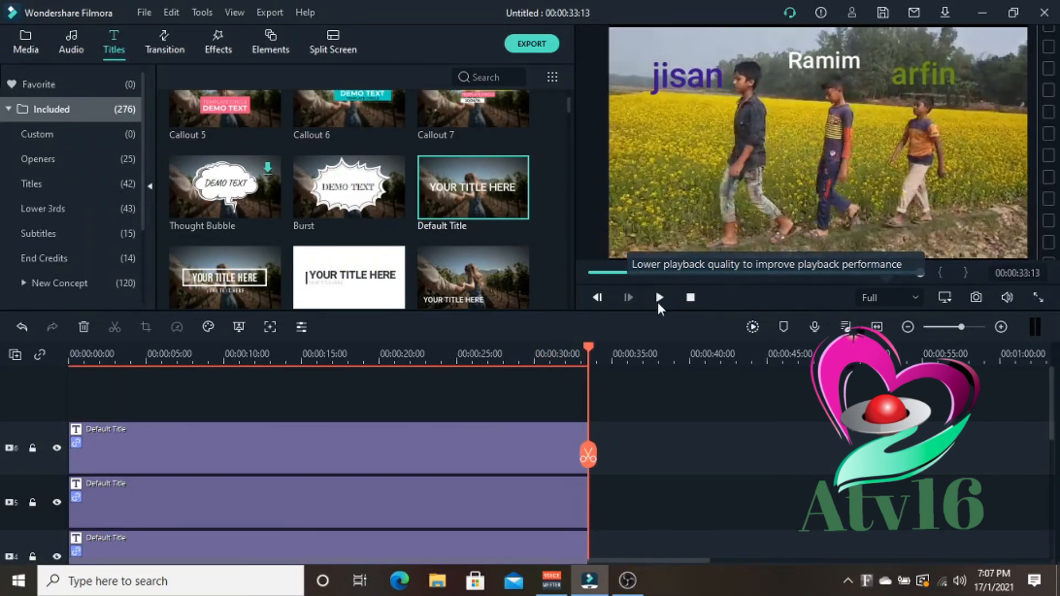
Step: Move the front boy's name title on track 4 higher above his head and set its text color to magenta #ff00ff
{"action": "double_click", "coordinate": [201, 547]}
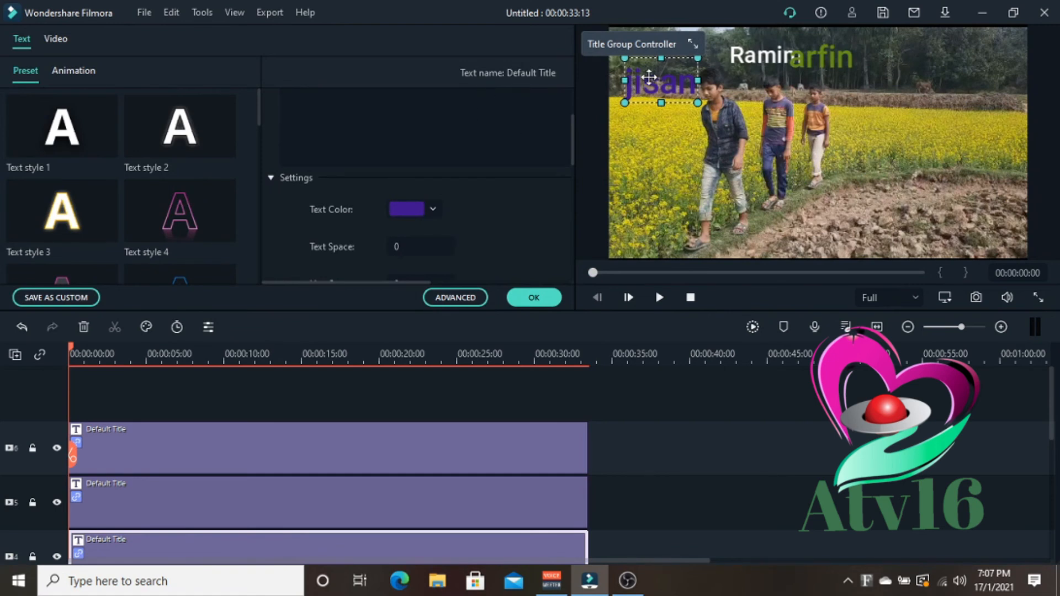
{"action": "left_click_drag", "start_coordinate": [649, 84], "coordinate": [668, 49]}
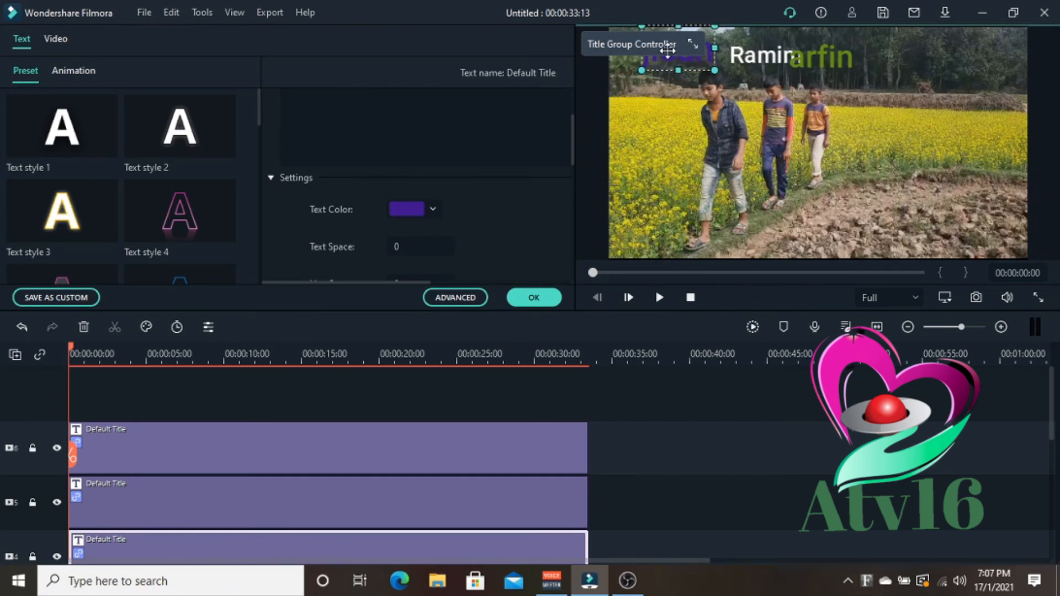
{"action": "left_click", "coordinate": [425, 209]}
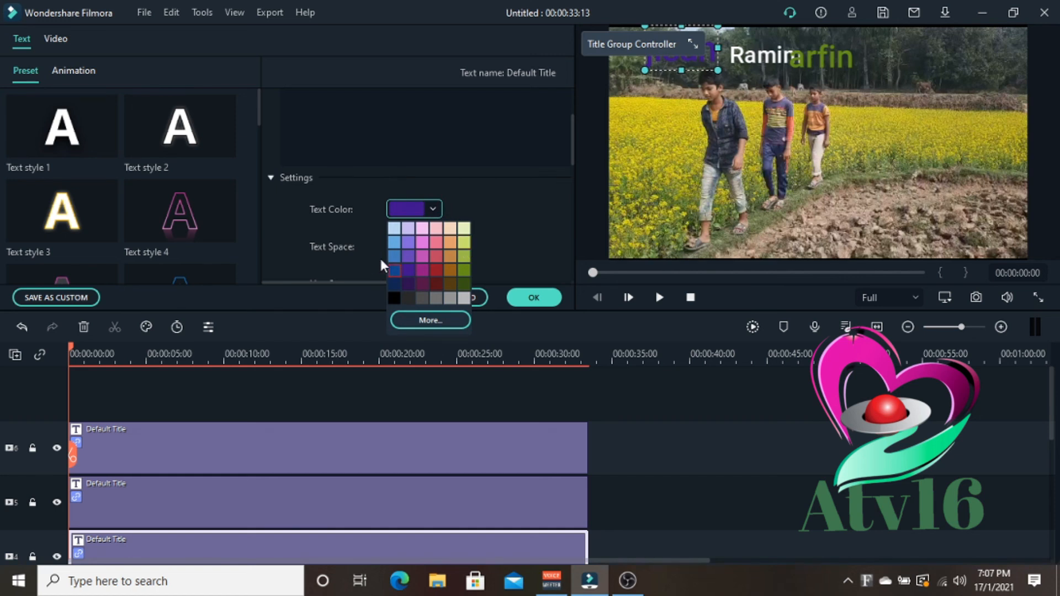
{"action": "left_click", "coordinate": [444, 322]}
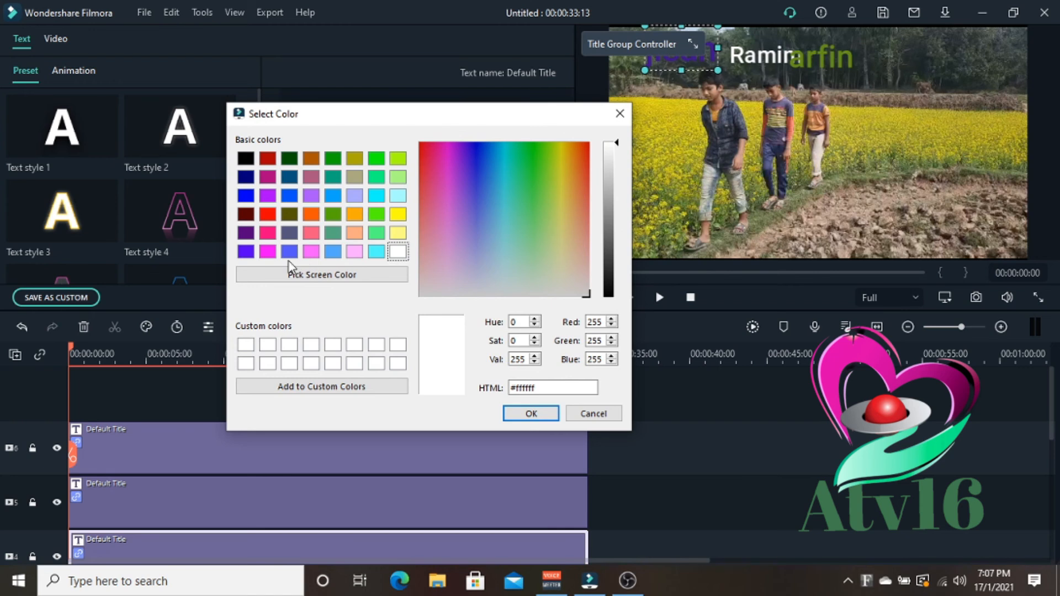
{"action": "left_click", "coordinate": [269, 252]}
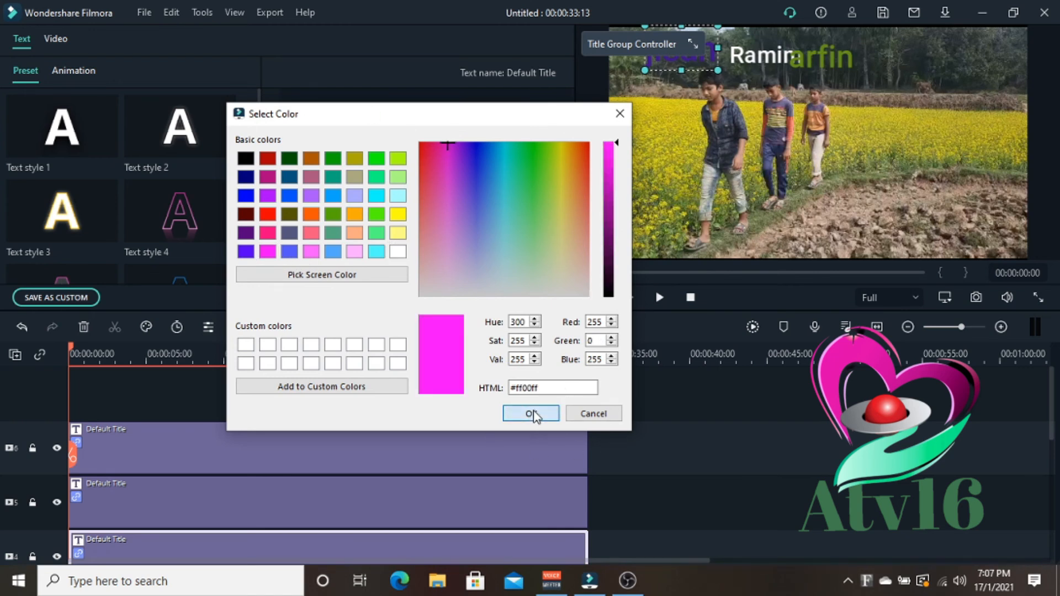
{"action": "left_click", "coordinate": [532, 415]}
Step: Close the open settings and play the video from the start to check the adjusted title
{"action": "left_click", "coordinate": [693, 210]}
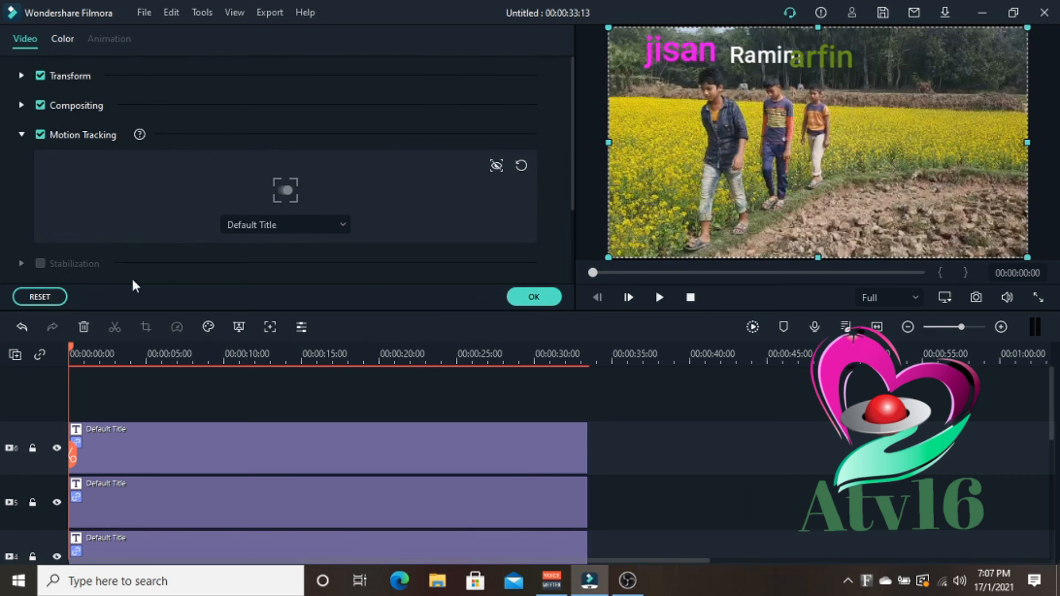
{"action": "left_click", "coordinate": [537, 293]}
{"action": "left_click", "coordinate": [659, 297]}
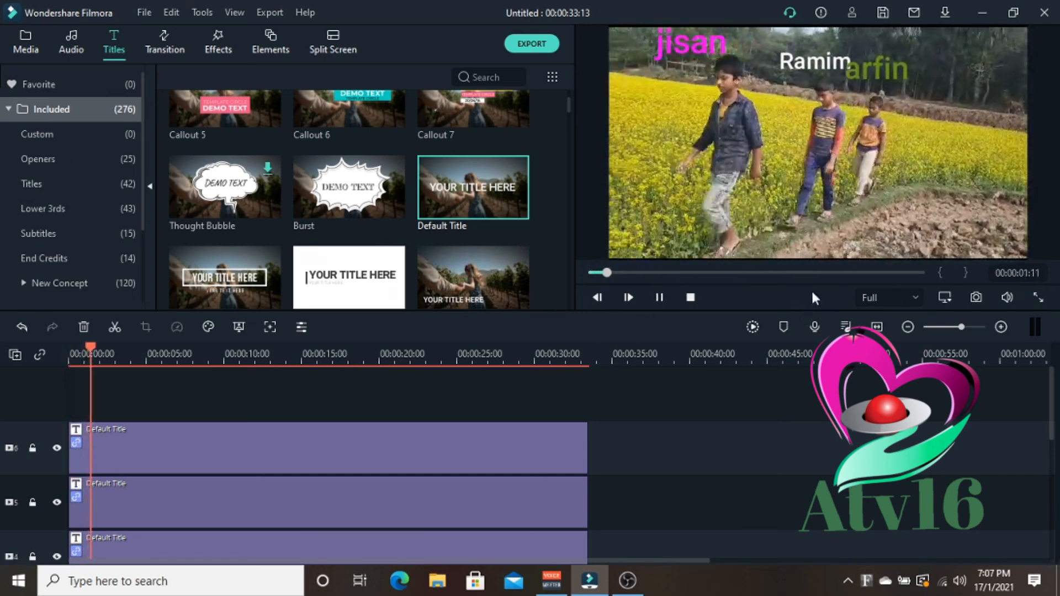